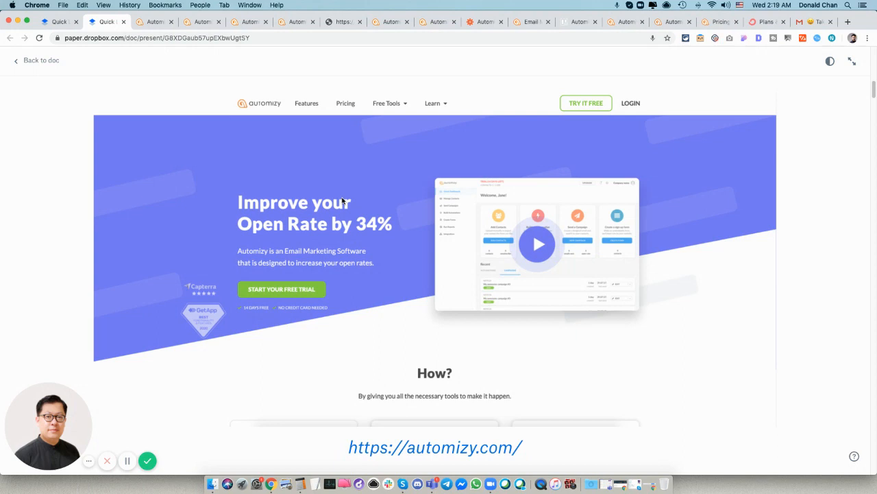
Advance through the introductory slides on building and segmenting an email list, up to the Automizy.com slide
key(Right)
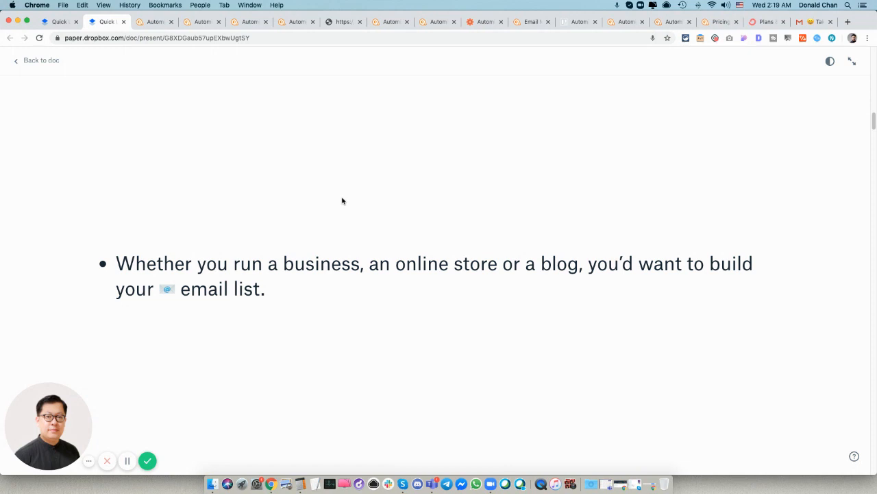
key(Right)
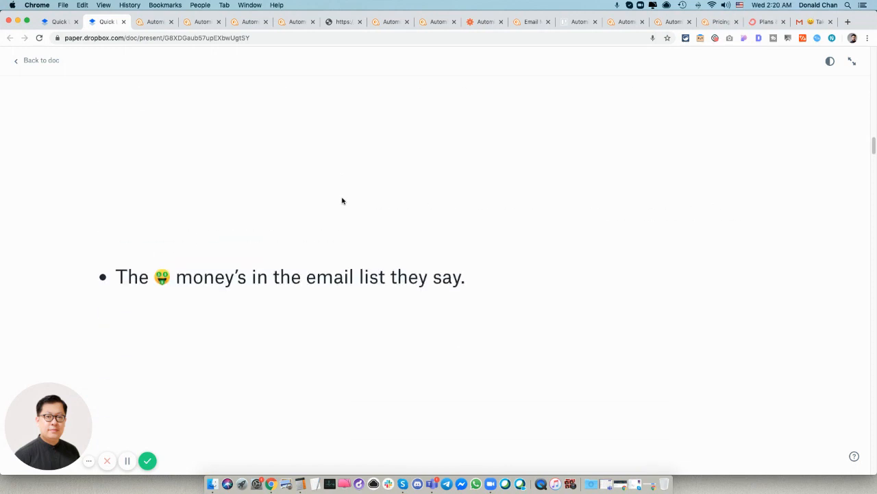
key(Right)
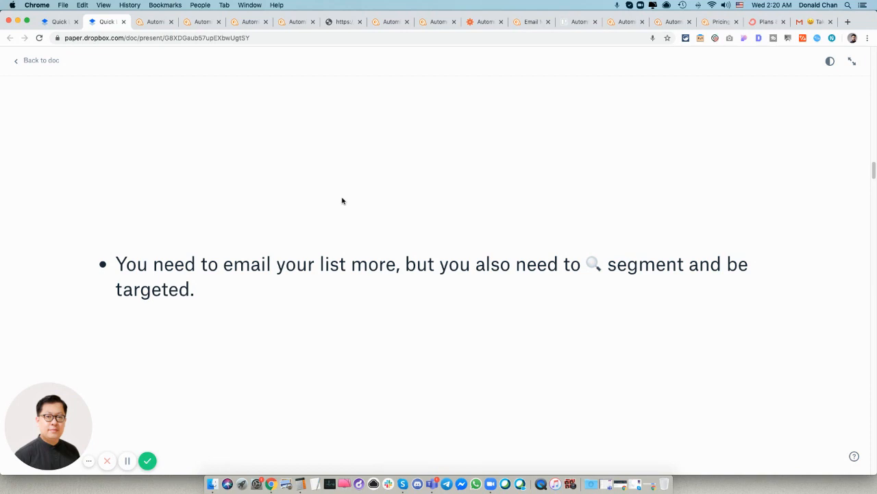
key(Right)
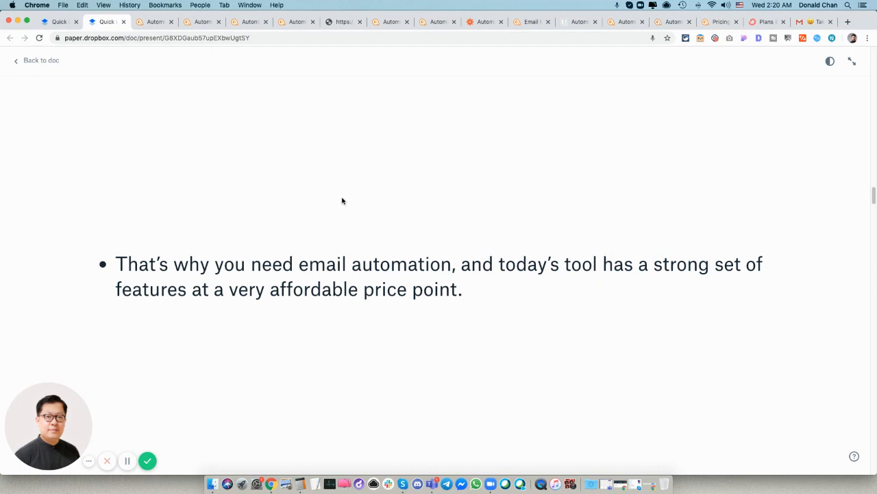
key(Right)
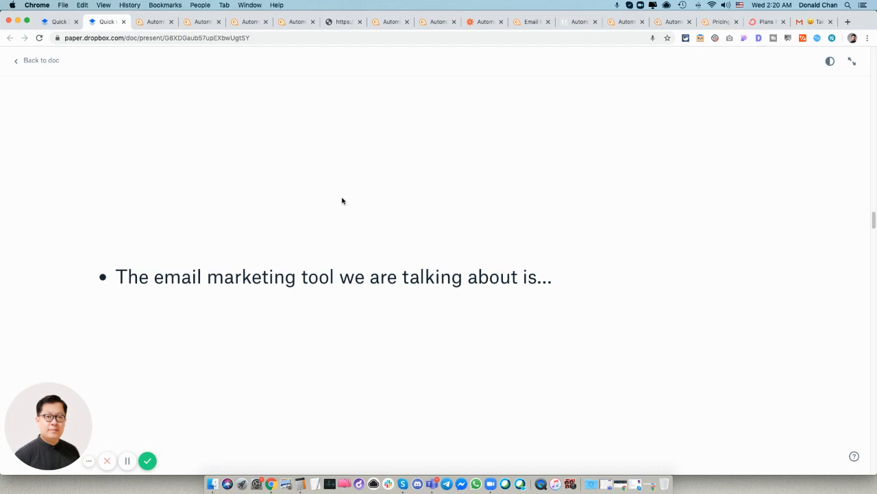
key(Right)
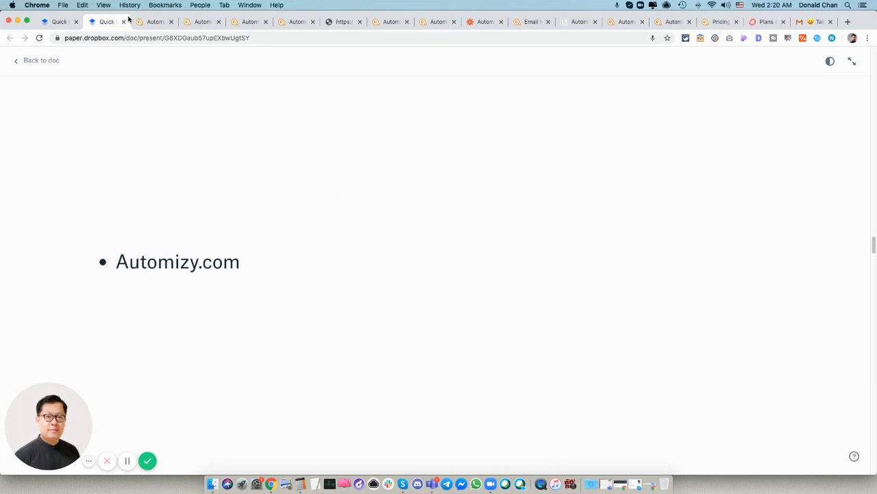
Bring up the Automizy homepage and review its "How?" section, automation builder and email editor descriptions
click(154, 21)
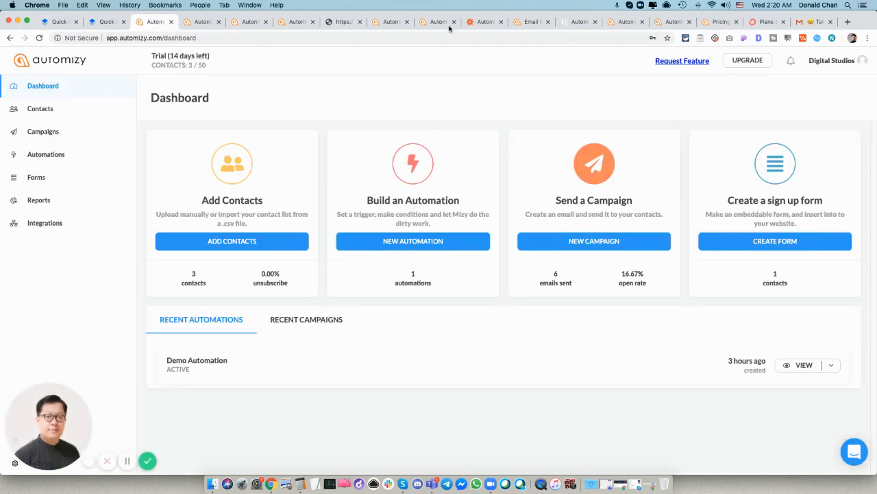
click(532, 22)
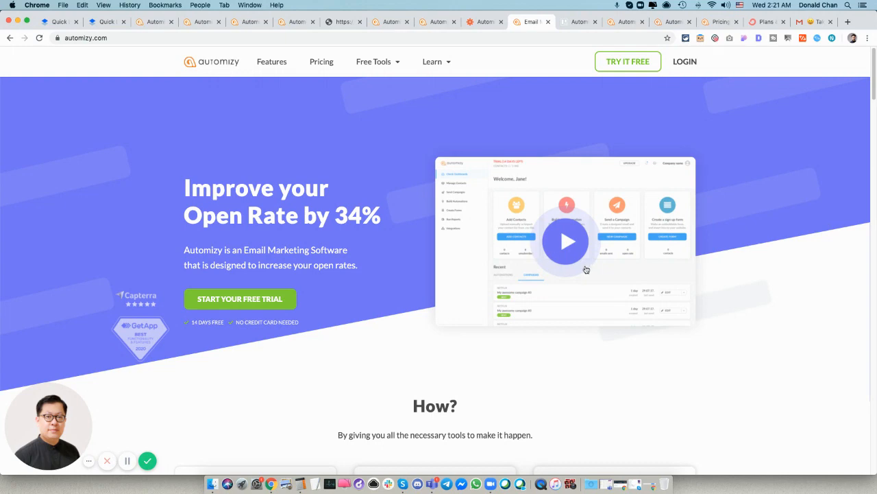
scroll(728, 265, down, 2)
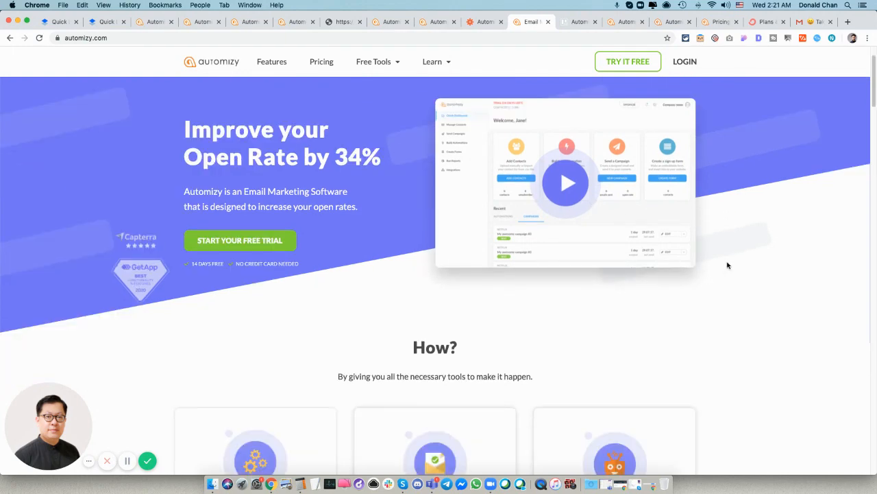
scroll(728, 265, down, 4)
scroll(728, 264, down, 2)
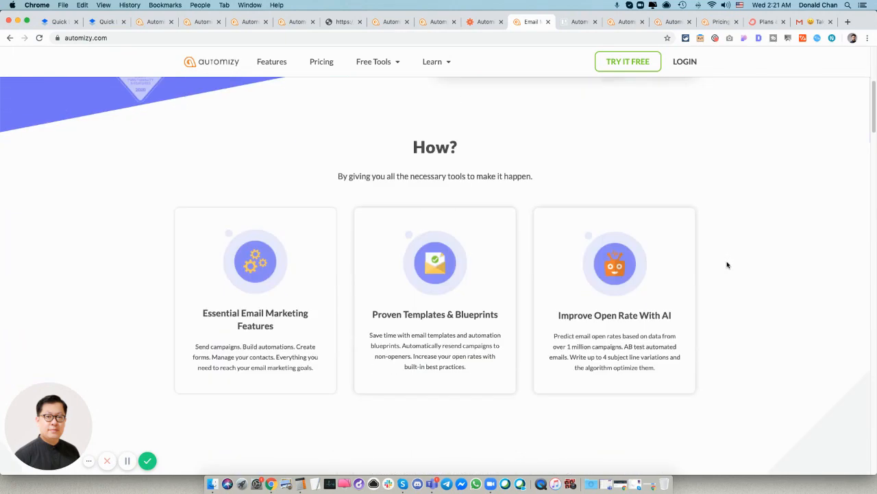
scroll(728, 266, down, 2)
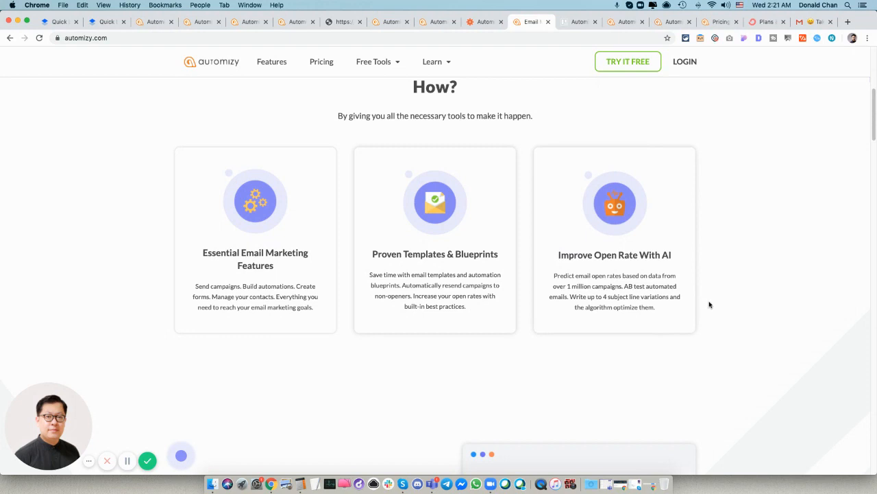
scroll(709, 304, down, 1)
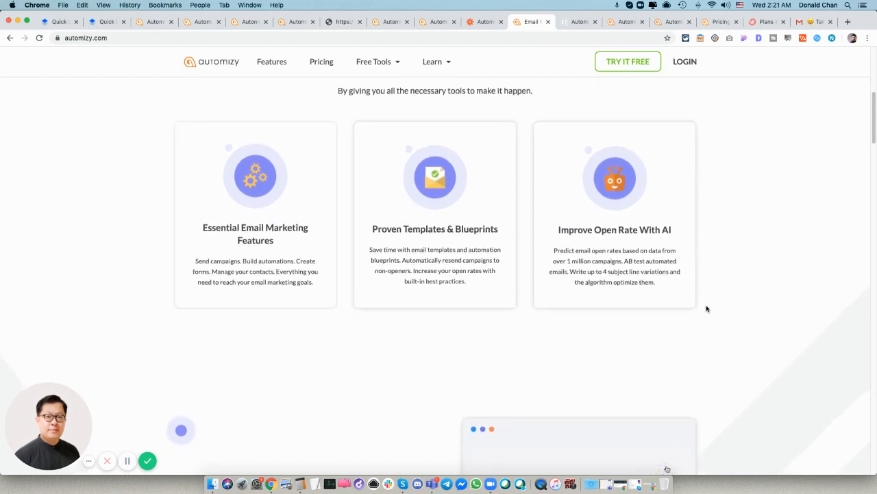
scroll(708, 307, down, 5)
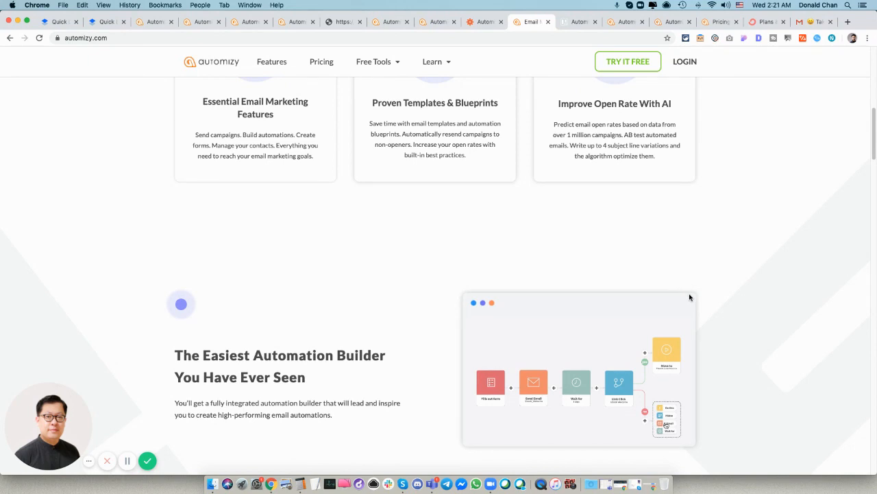
scroll(686, 295, down, 1)
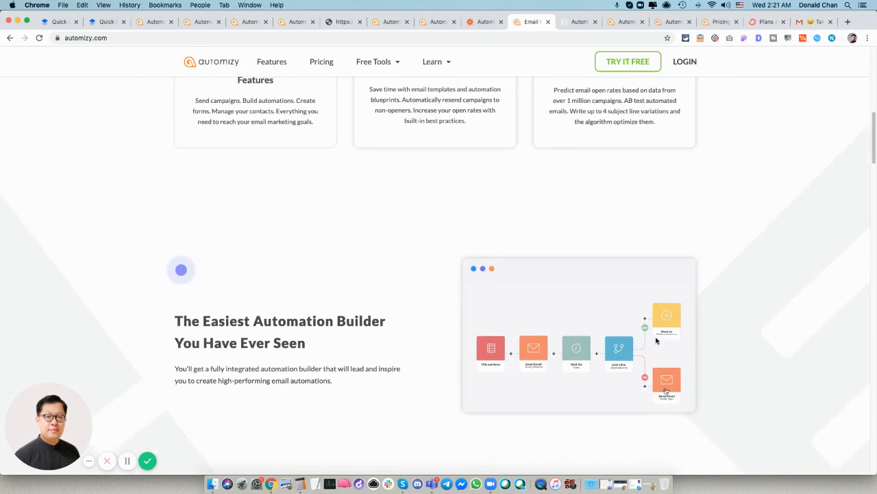
scroll(661, 341, down, 7)
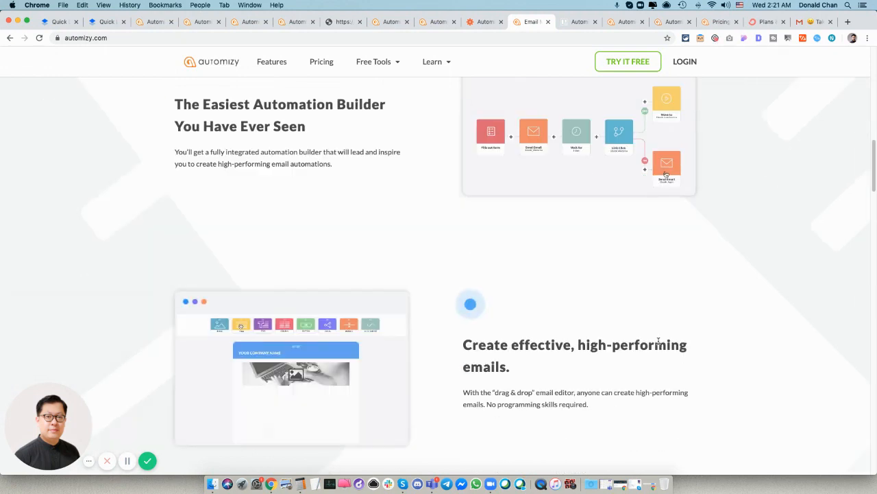
Review the homepage sections on subject line testing, AB testing, website behavior, collaboration and success stories, and return to the page's beginning
scroll(659, 344, down, 1)
scroll(657, 344, down, 7)
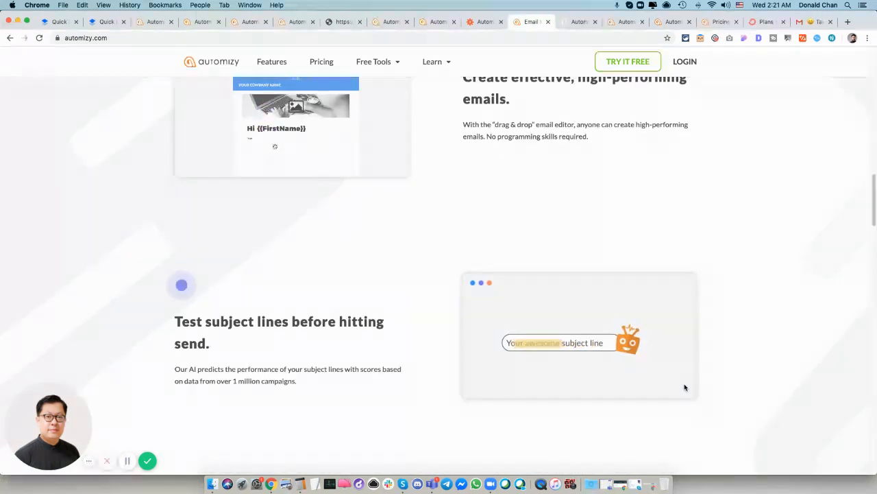
scroll(631, 359, down, 5)
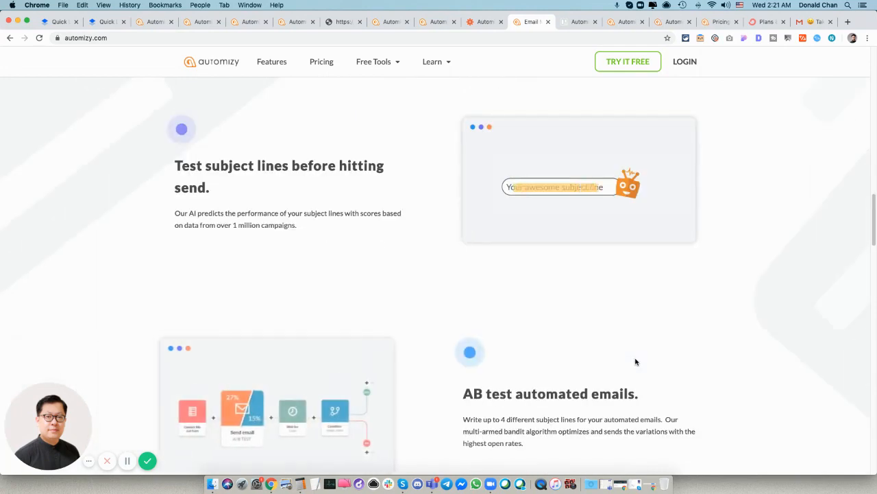
scroll(635, 361, down, 4)
scroll(635, 360, down, 5)
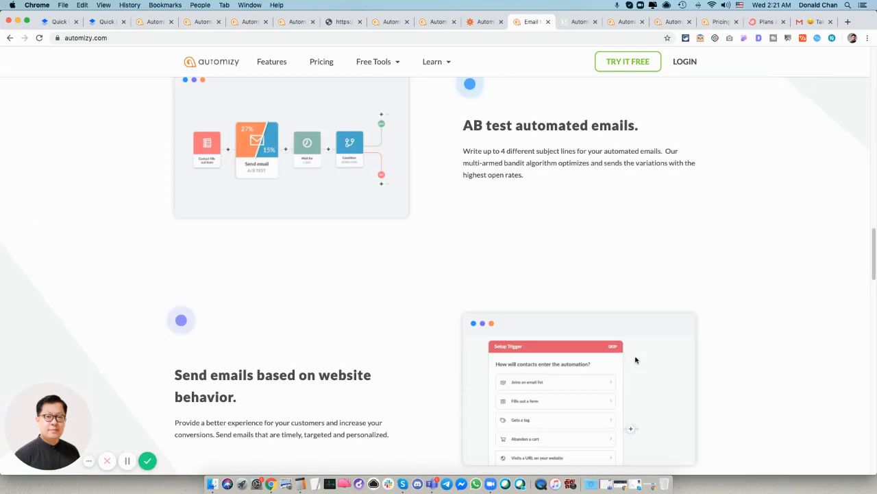
scroll(633, 361, down, 2)
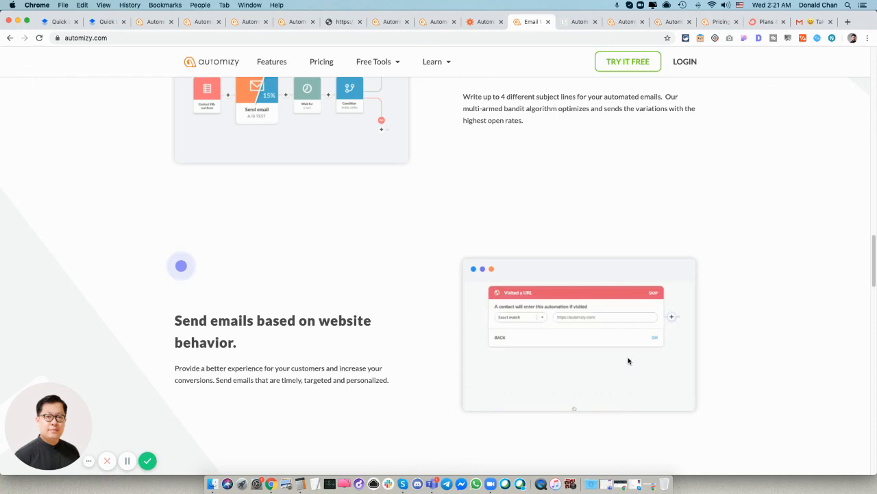
scroll(637, 348, down, 1)
scroll(639, 351, down, 11)
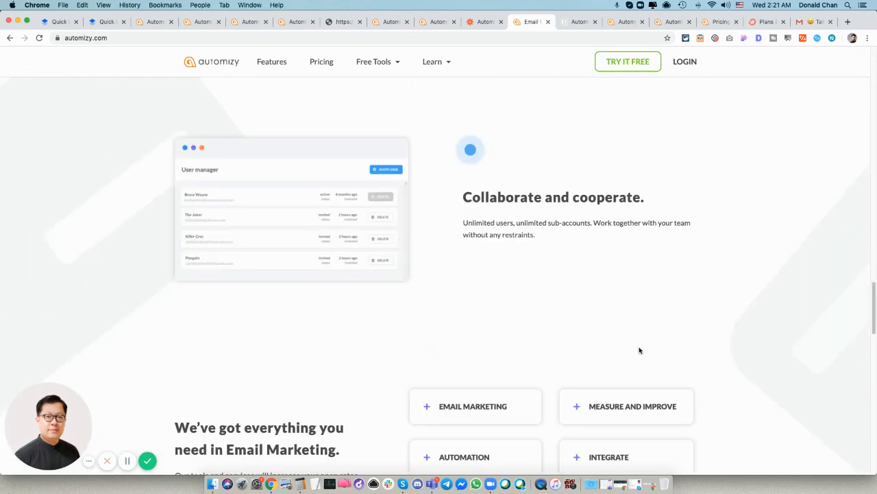
scroll(639, 348, down, 5)
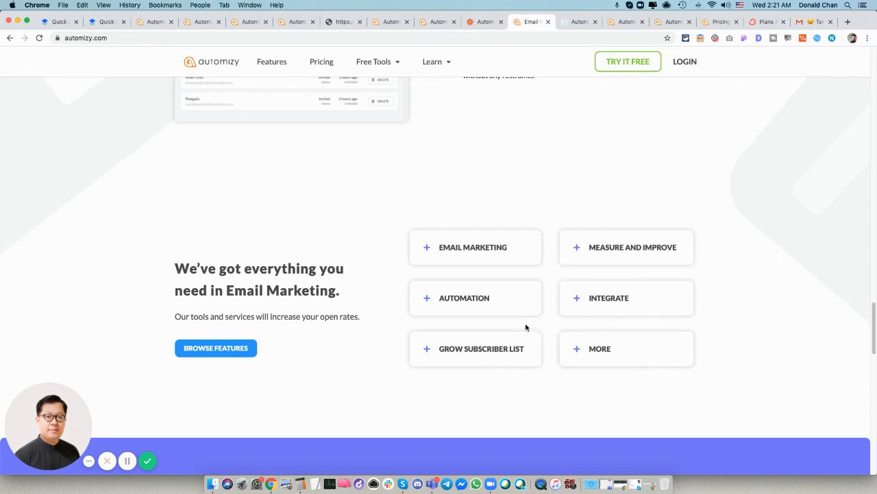
scroll(522, 325, down, 5)
scroll(536, 325, down, 15)
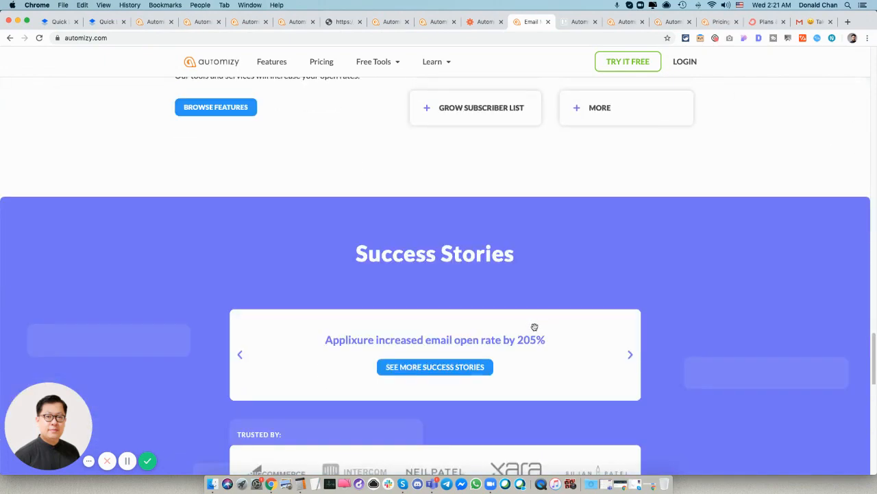
scroll(528, 328, up, 20)
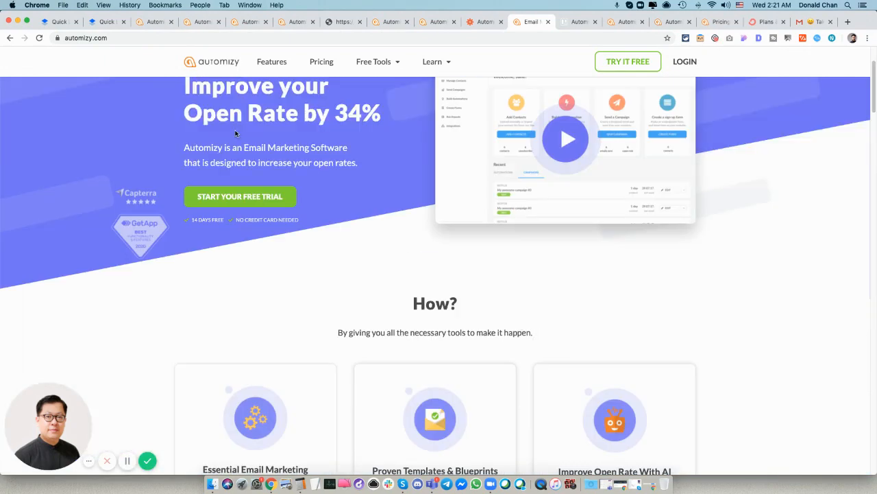
Return to the presentation and go through the deal and About Automizy slides to the outline starting with "Dashboard, Settings"
click(103, 21)
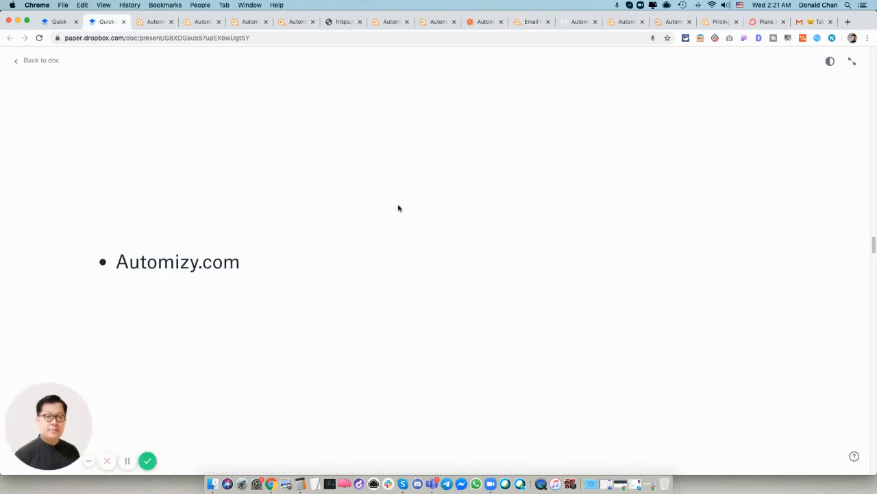
key(Right)
key(Right)
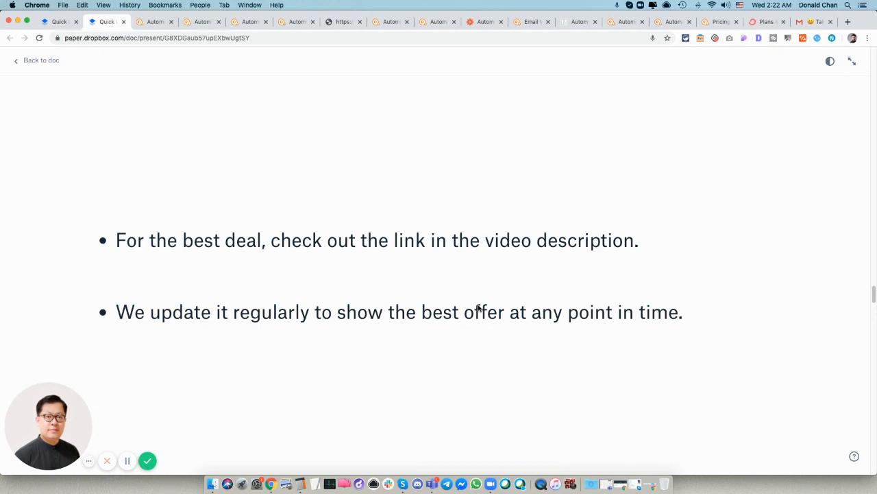
key(Right)
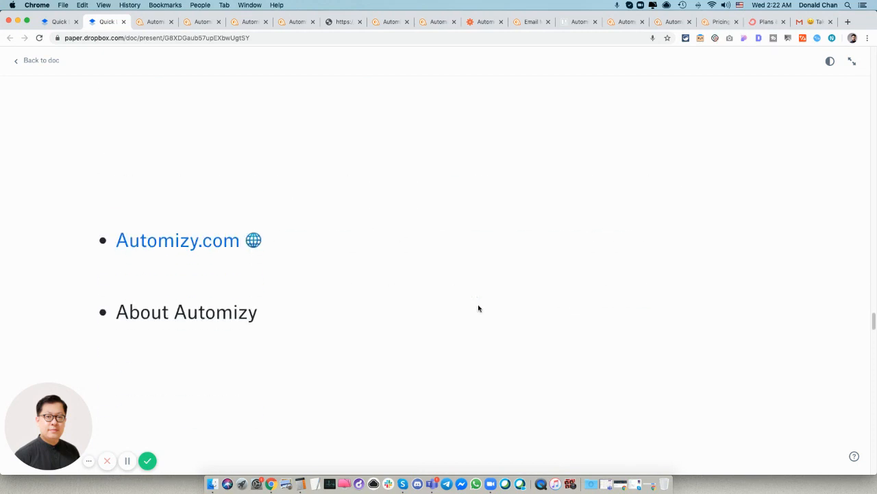
key(Right)
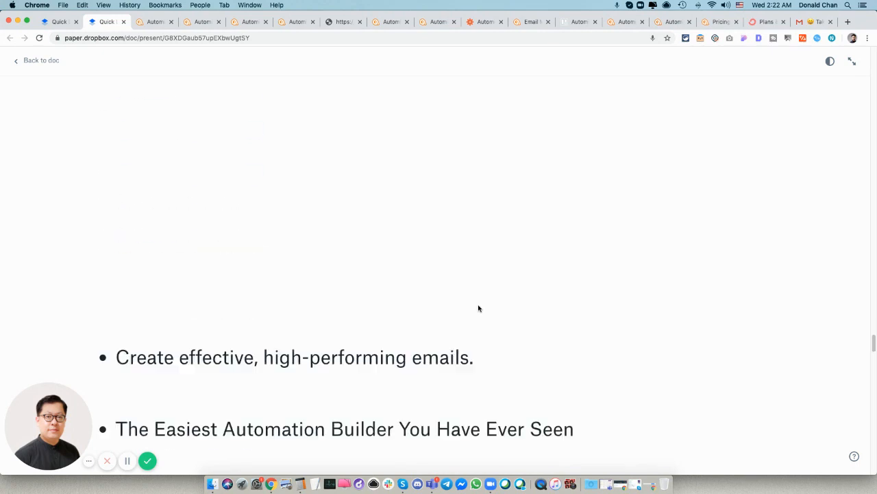
key(Right)
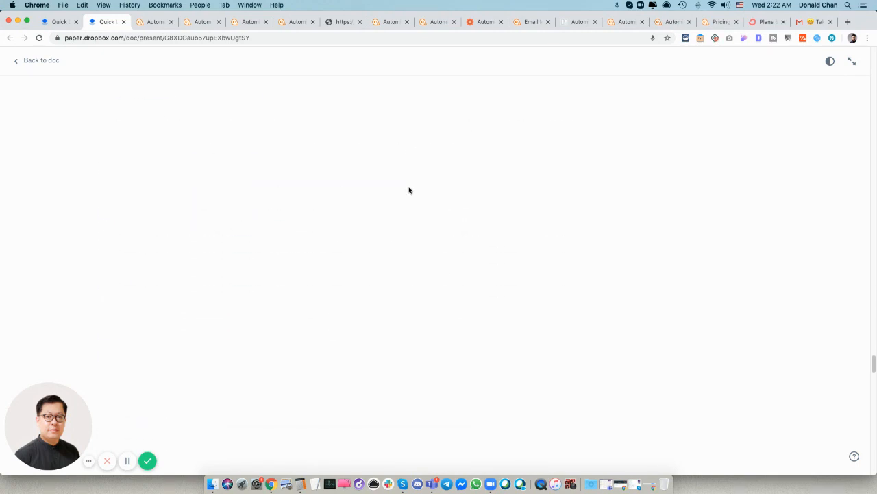
click(155, 25)
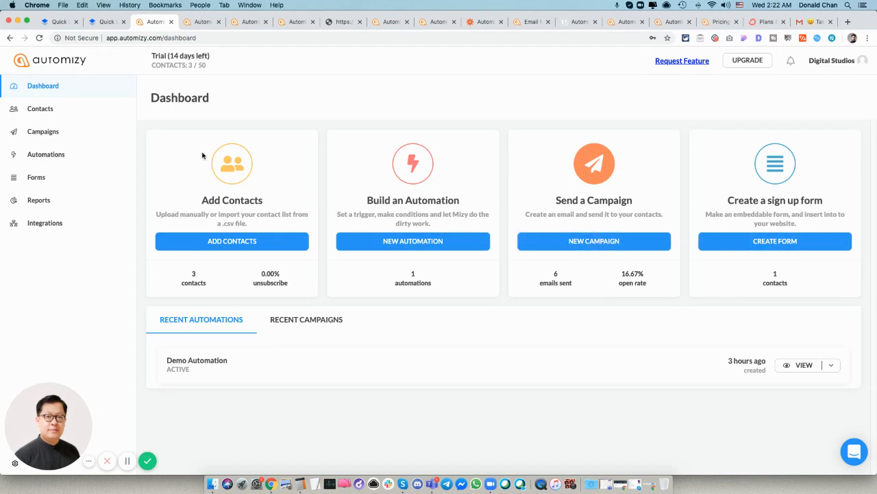
click(106, 21)
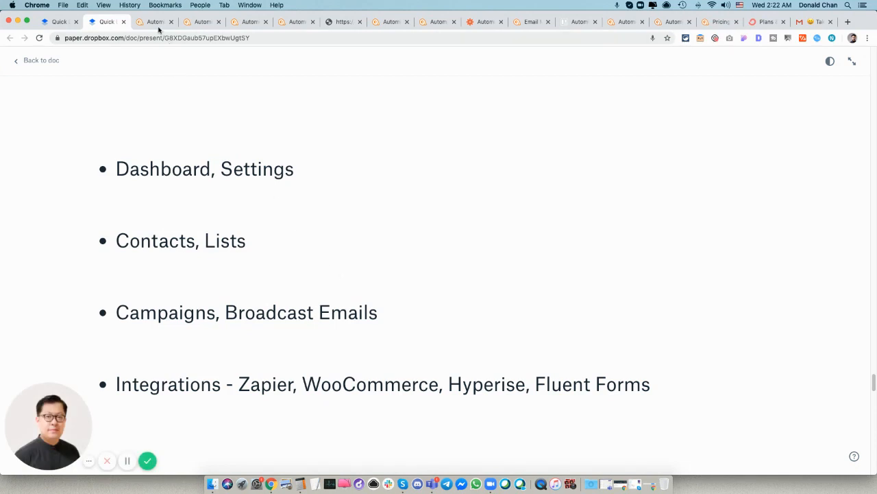
Switch to the Automizy dashboard and show the available Settings options
click(159, 26)
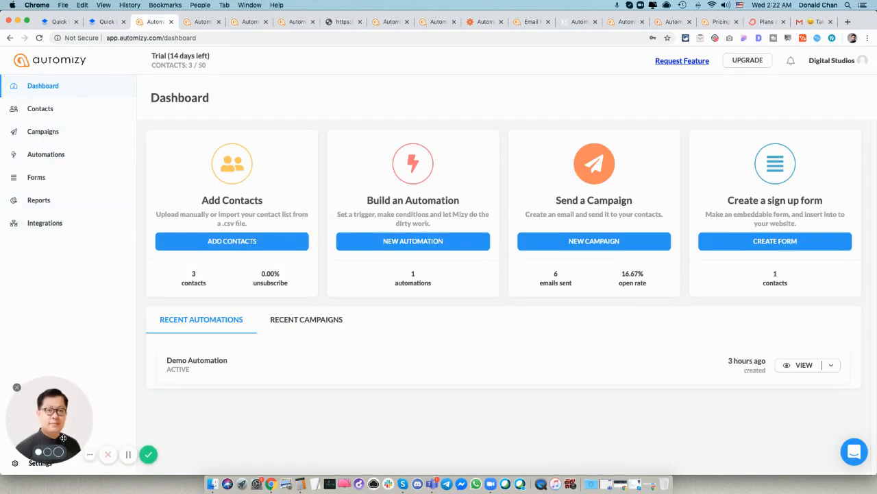
drag(65, 448, 63, 369)
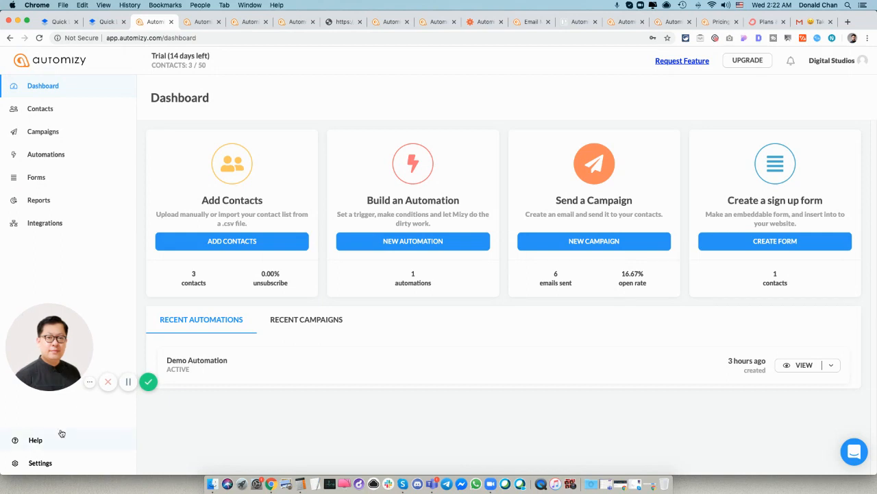
click(48, 466)
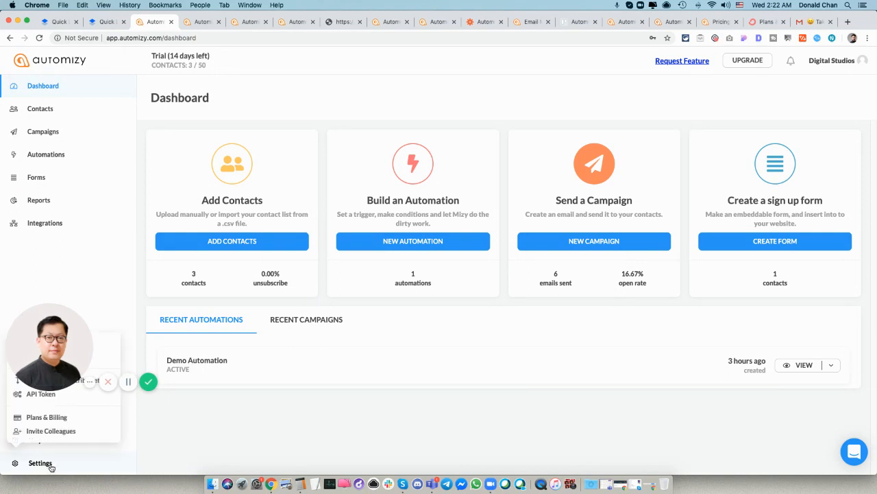
drag(76, 344, 244, 413)
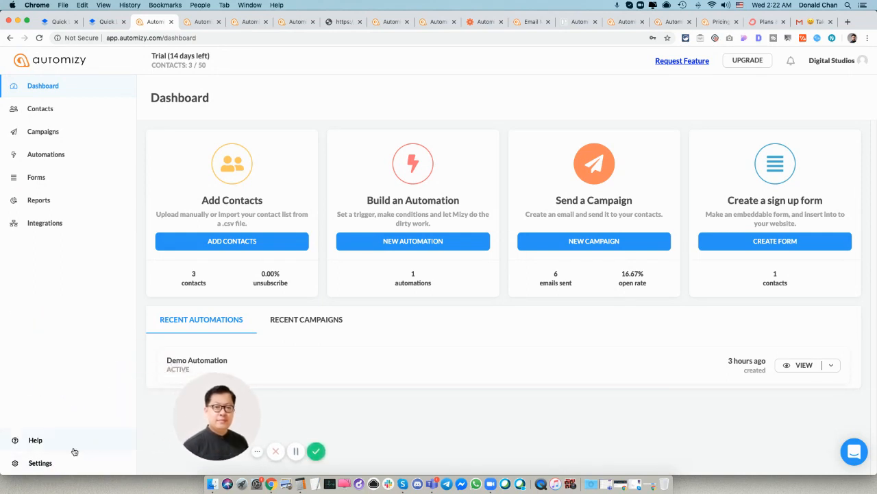
click(53, 463)
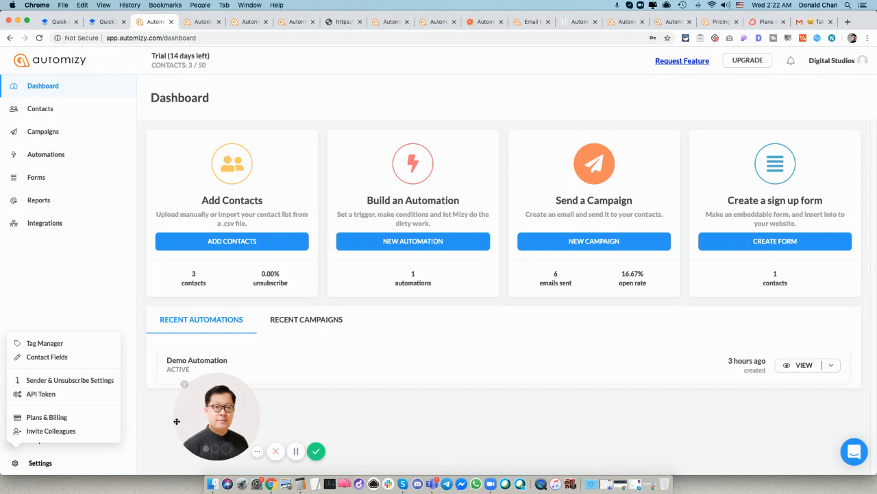
Create a tag named "This is a tag" in the Tag Manager, and open its edit dialog without changing anything
click(55, 344)
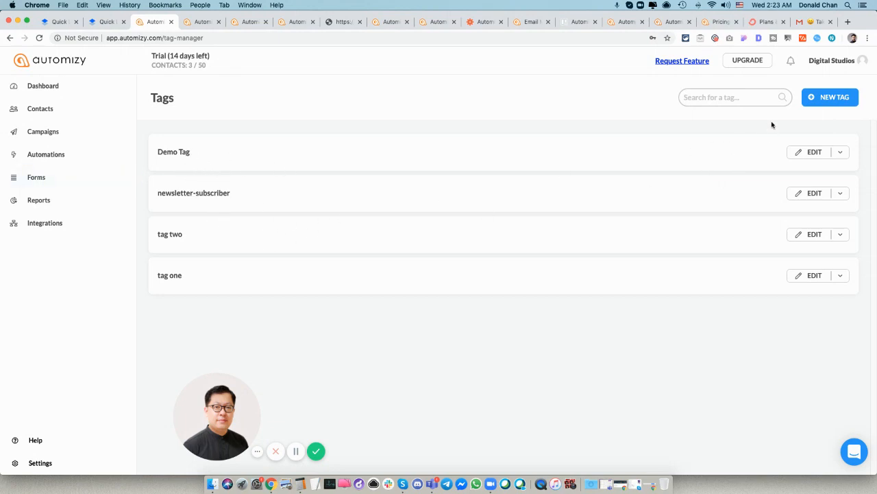
click(821, 97)
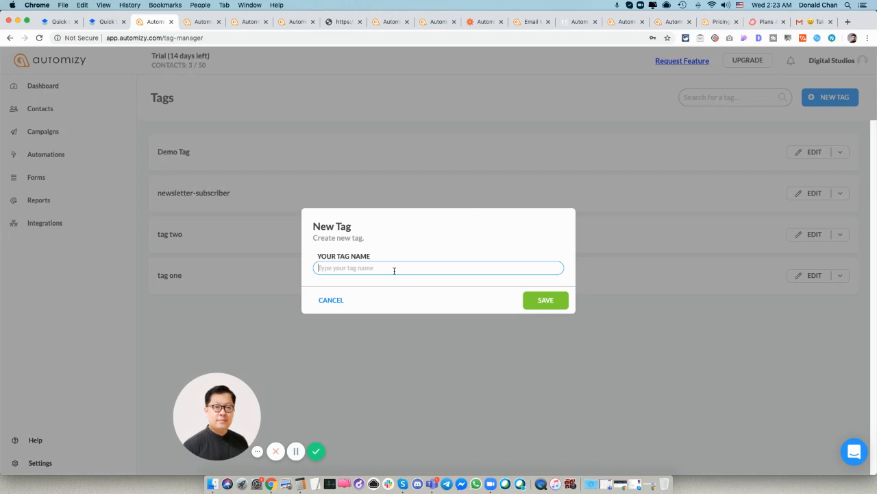
text(This is a tag)
click(542, 300)
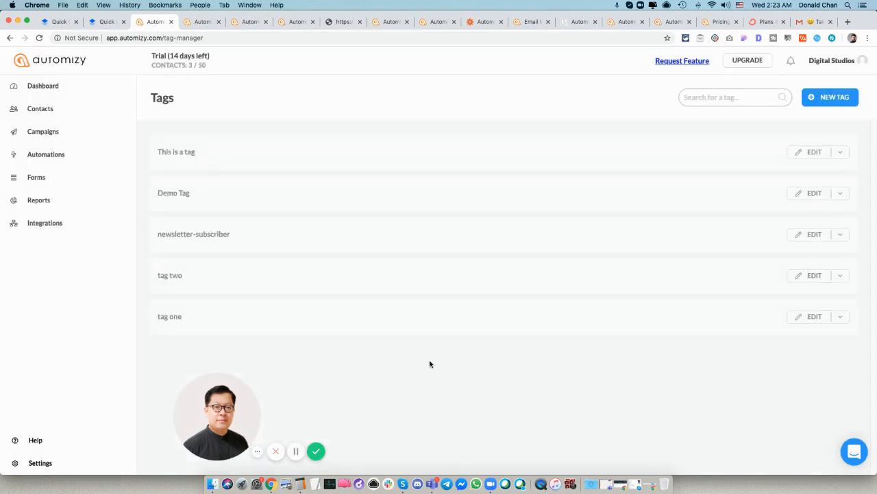
click(815, 157)
click(337, 298)
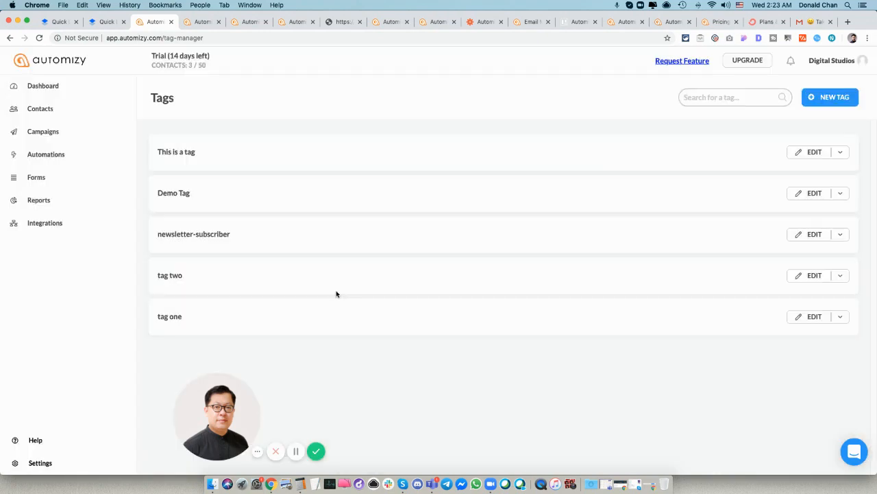
Open the Contact Fields settings and look through the list of default and custom fields
click(50, 463)
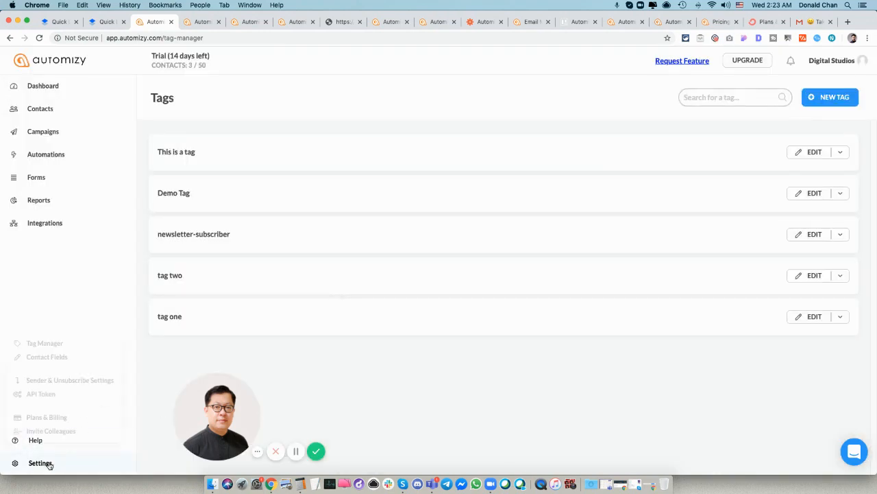
click(47, 358)
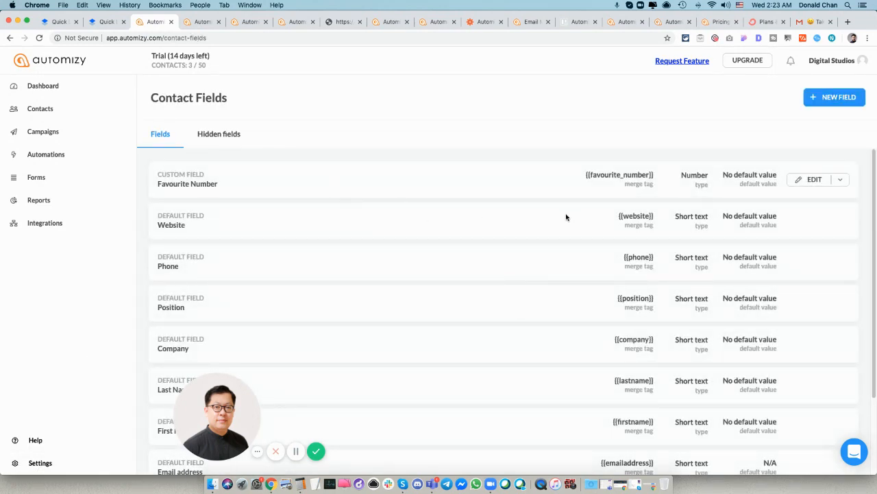
scroll(566, 217, down, 3)
scroll(567, 220, up, 3)
Add a new Short text contact field named "Favourite Band"
click(832, 100)
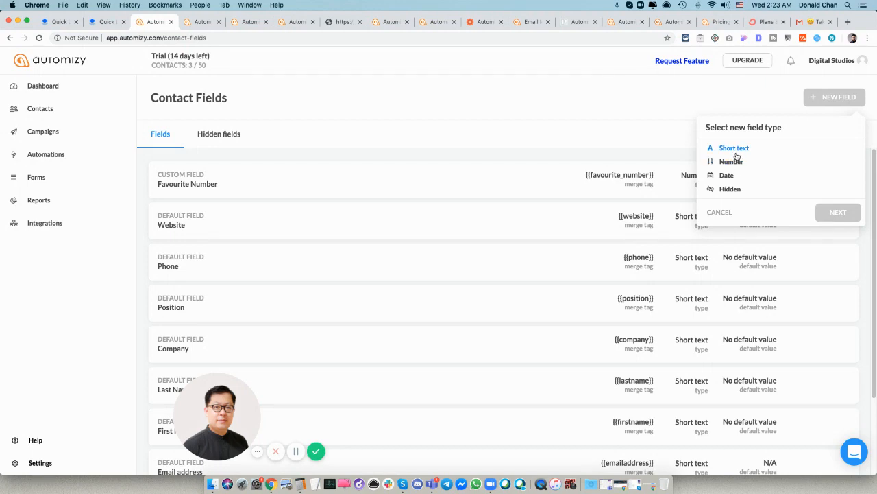
click(739, 149)
click(837, 213)
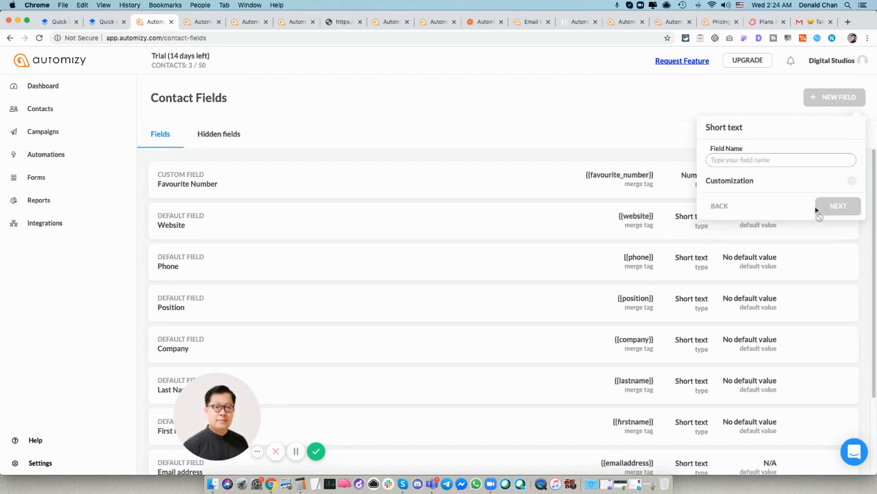
click(766, 160)
text(B)
key(BackSpace)
key(BackSpace)
text(Favourite Band)
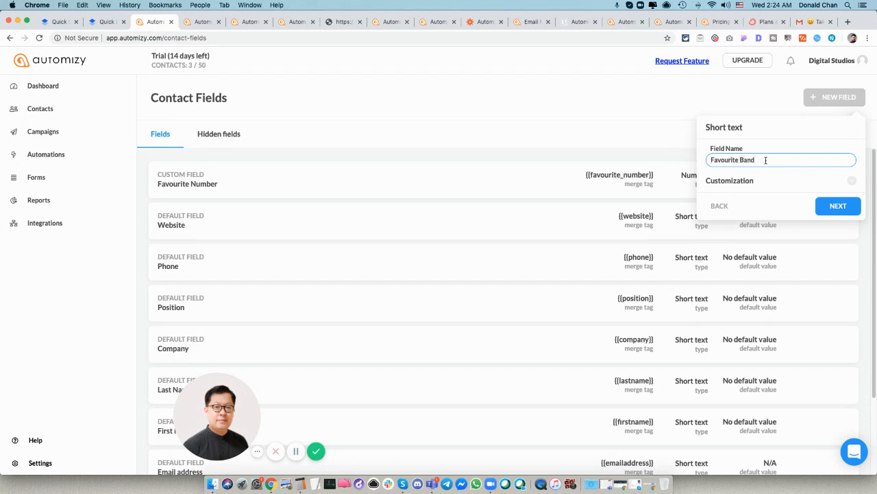
click(831, 213)
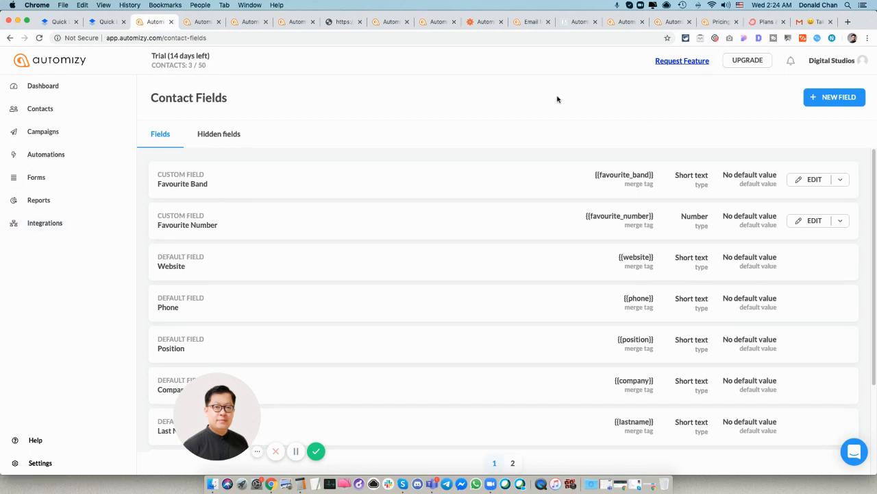
Create a contact list named "This is a new list" and return to the overview of lists
click(50, 111)
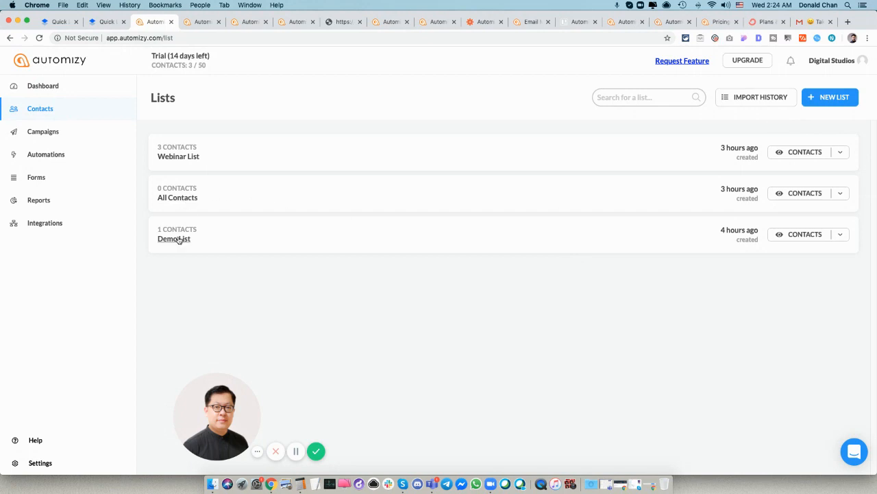
click(839, 98)
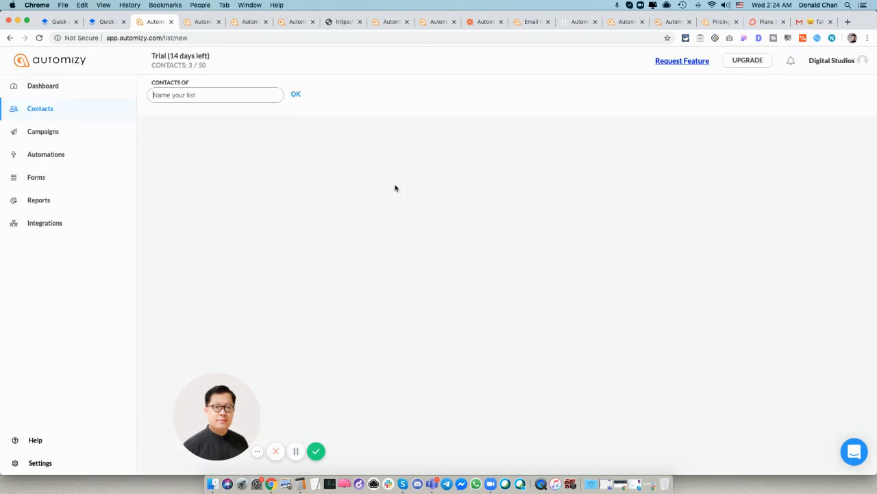
click(206, 96)
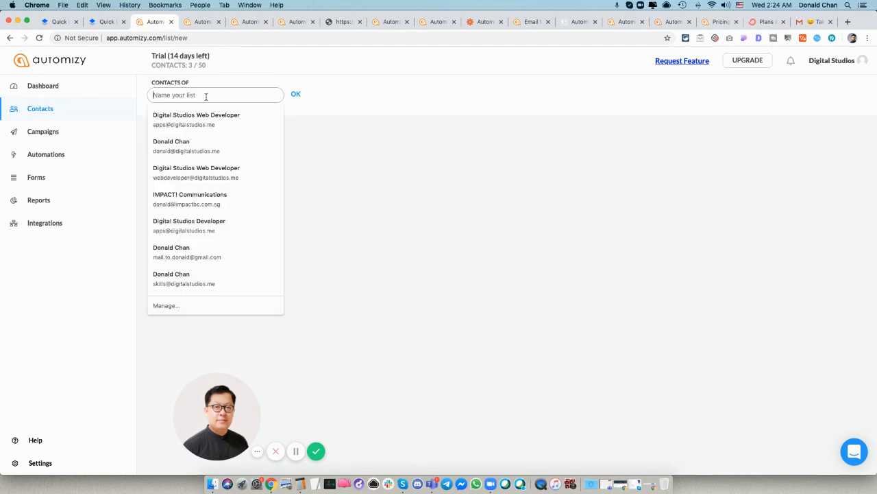
text(Thius)
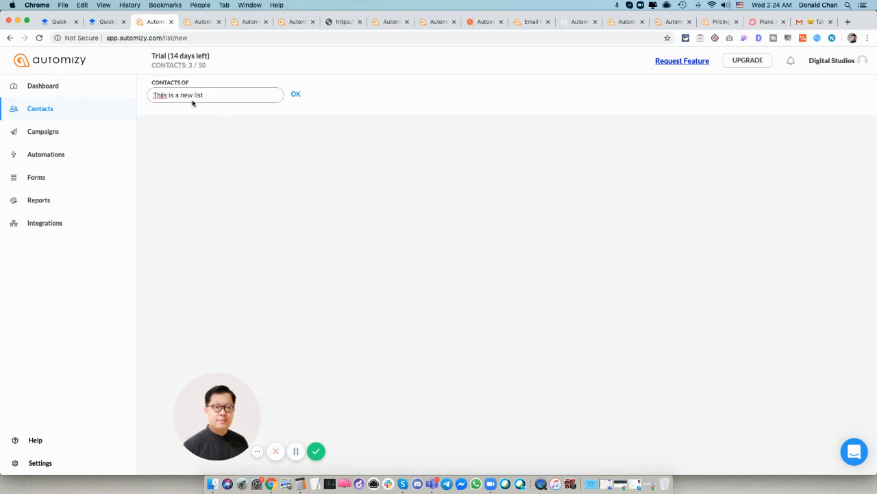
click(295, 94)
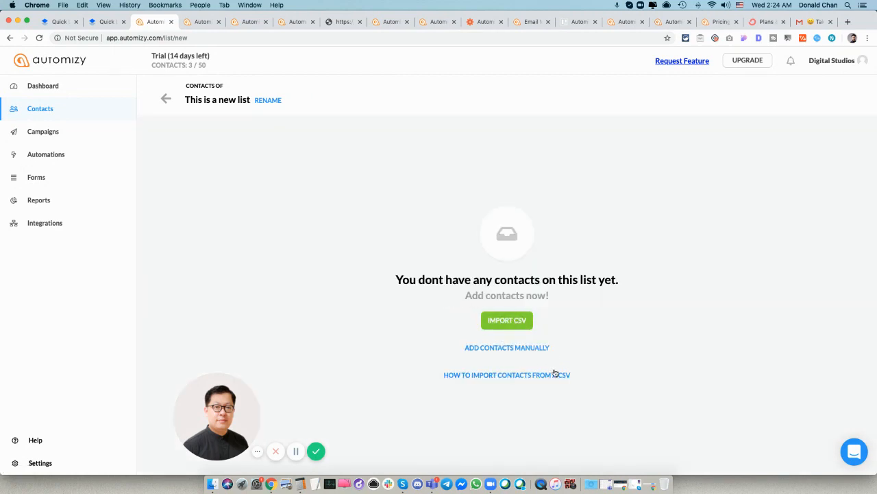
click(166, 100)
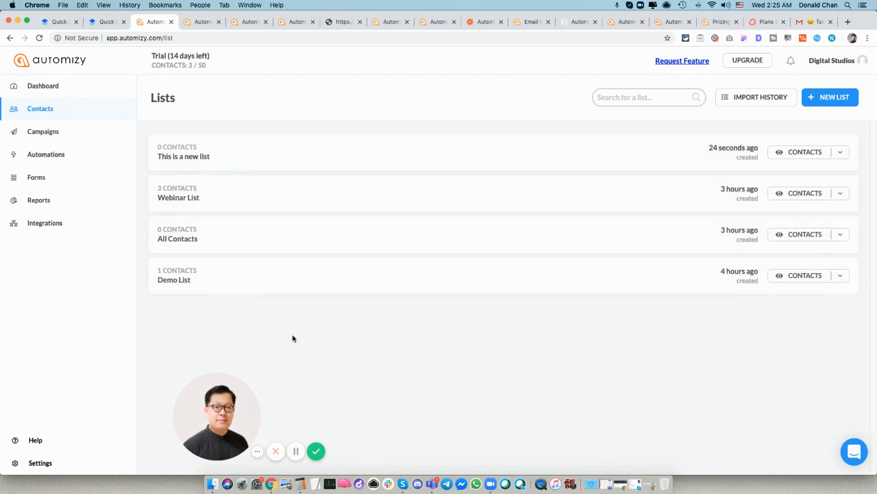
Start a new campaign and look through the Drag and Drop, Simple and HTML email layouts, My Templates and all pre-made templates
click(57, 132)
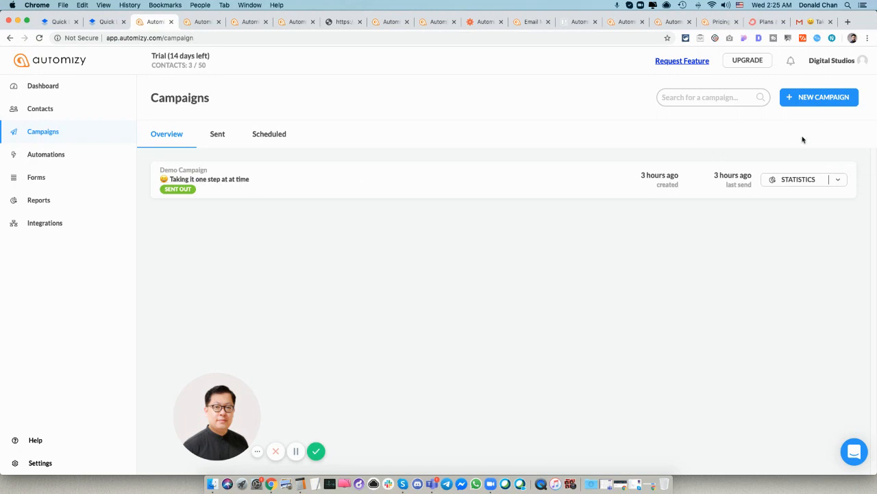
click(813, 102)
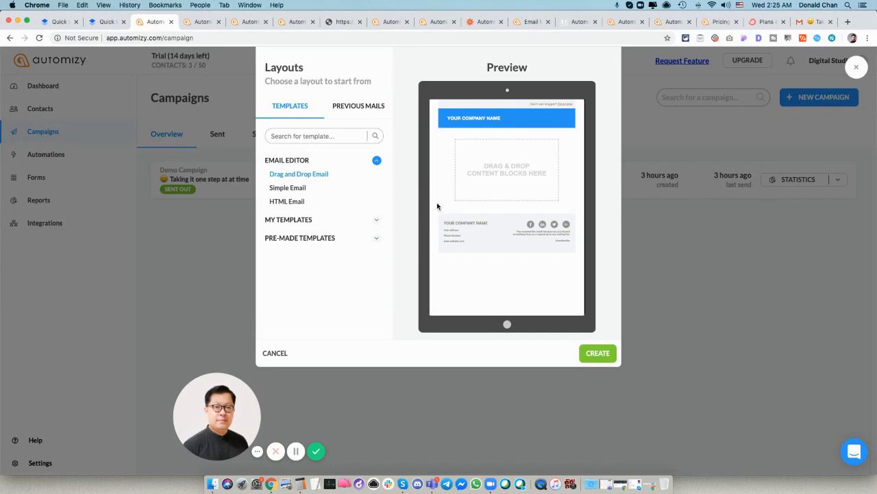
click(323, 176)
click(305, 191)
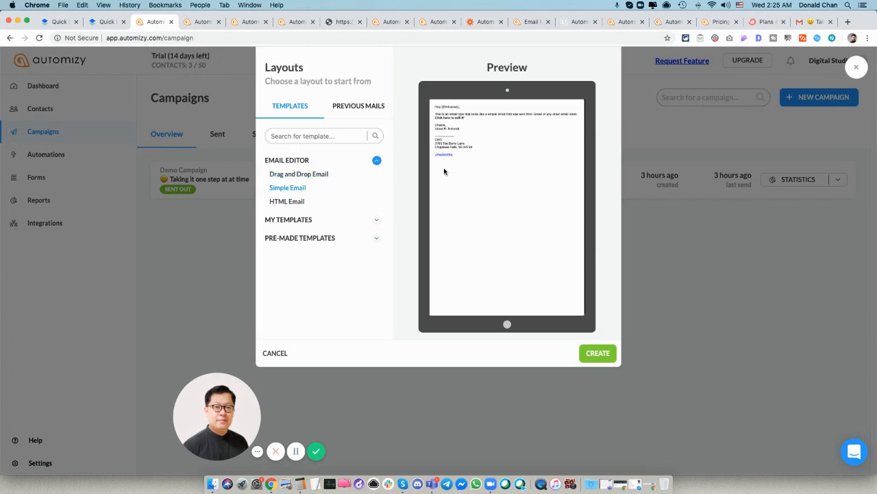
click(306, 201)
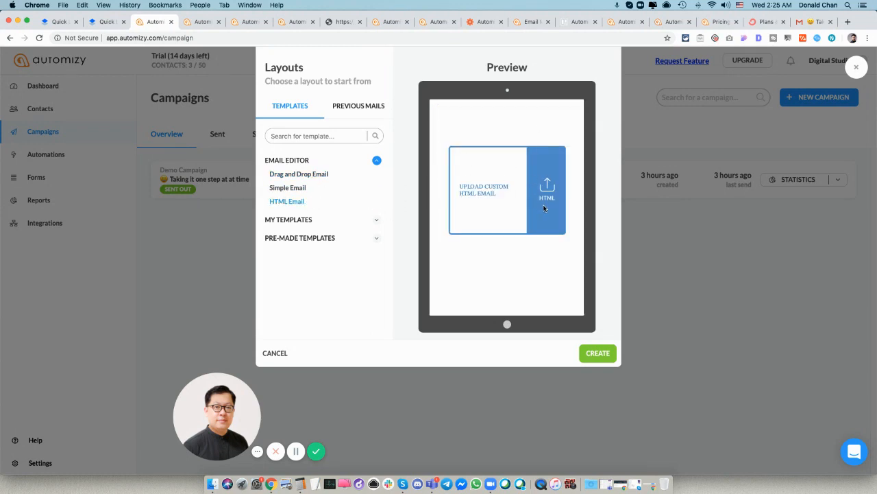
click(376, 220)
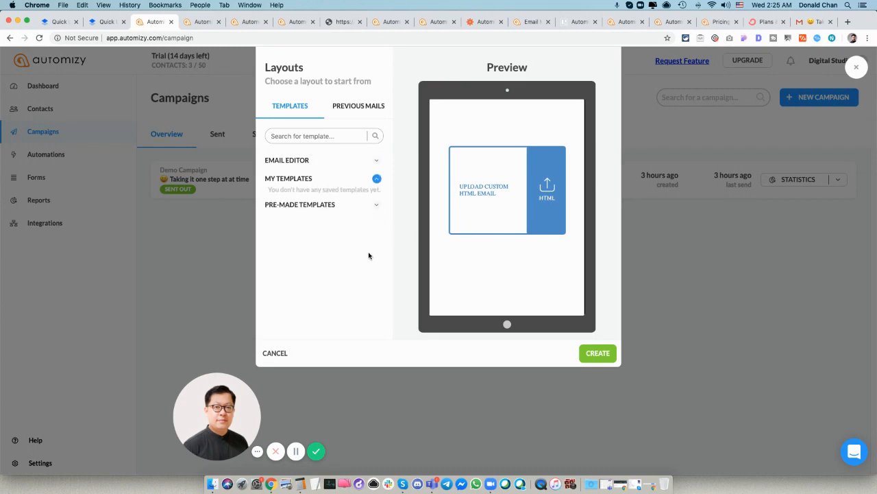
click(377, 206)
click(274, 210)
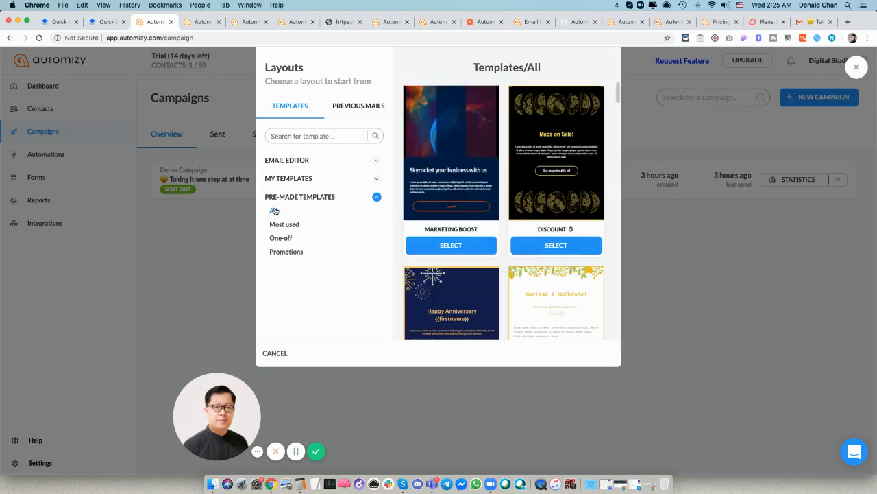
Look through the previous mails offered as layouts, and preview the Simple Email layout again
click(359, 108)
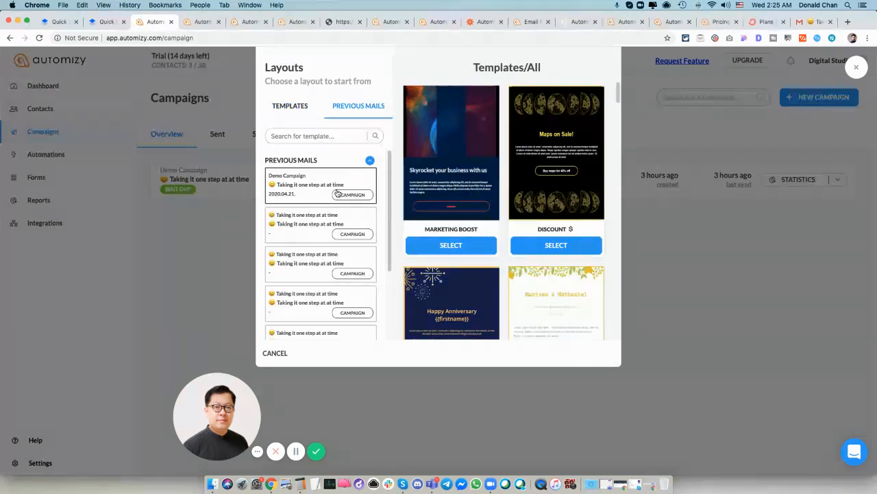
scroll(357, 197, down, 3)
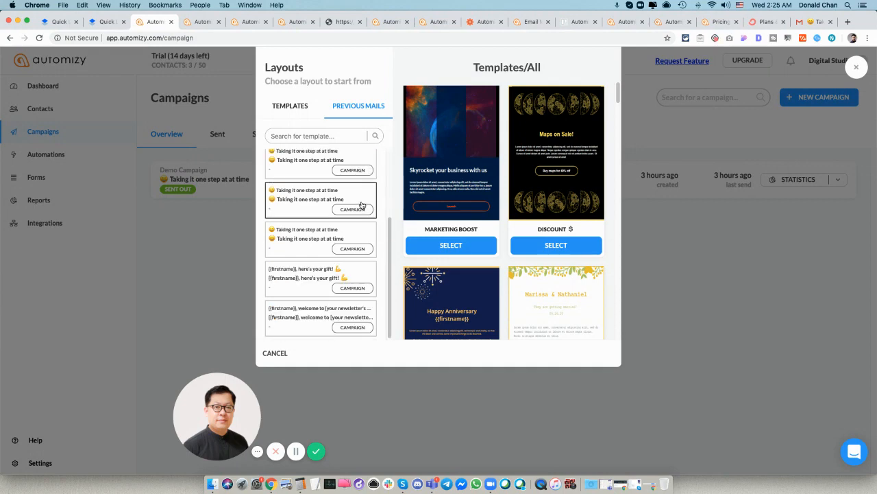
scroll(362, 200, up, 3)
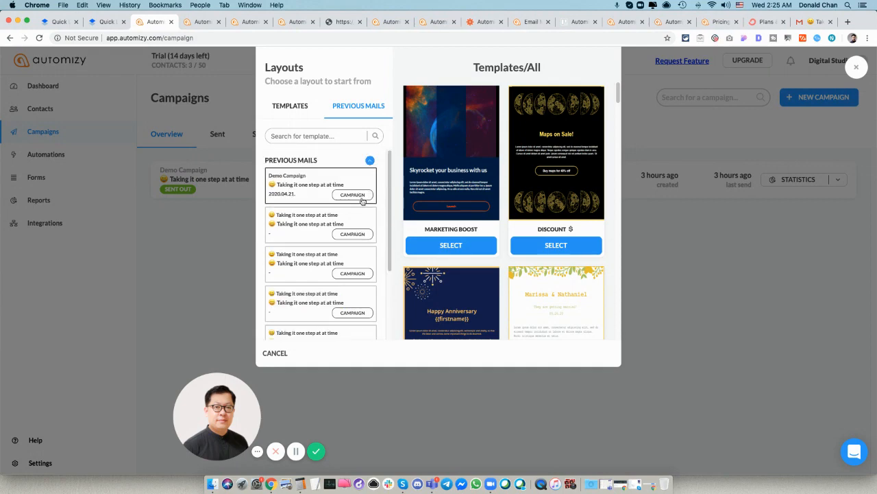
click(295, 109)
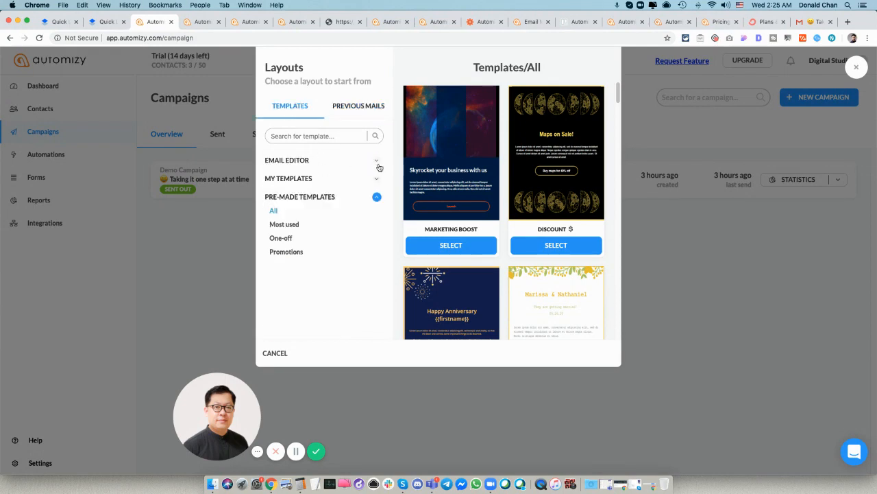
click(378, 162)
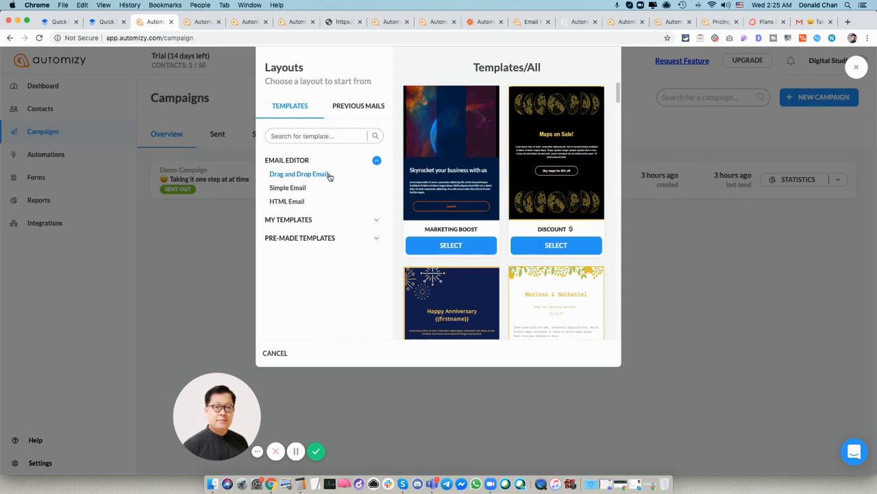
click(296, 192)
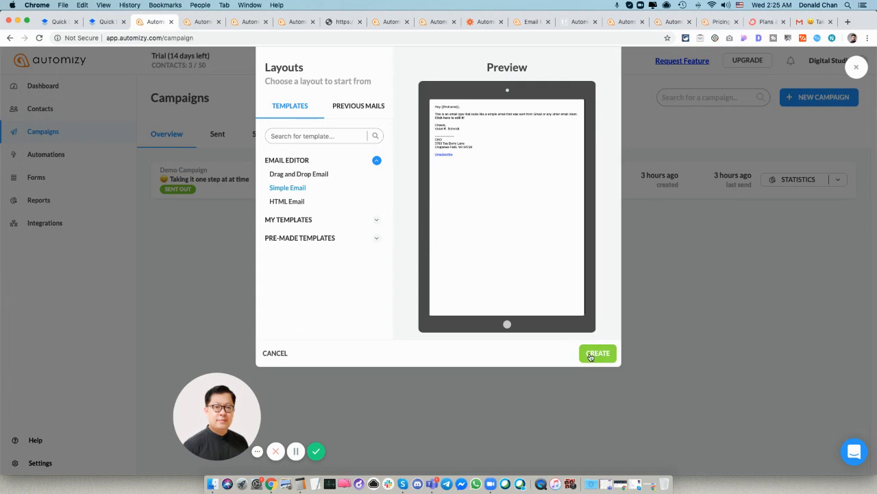
Create the campaign from the second previous mail, "Taking it one step at at time", listed just below Demo Campaign
click(357, 111)
click(309, 188)
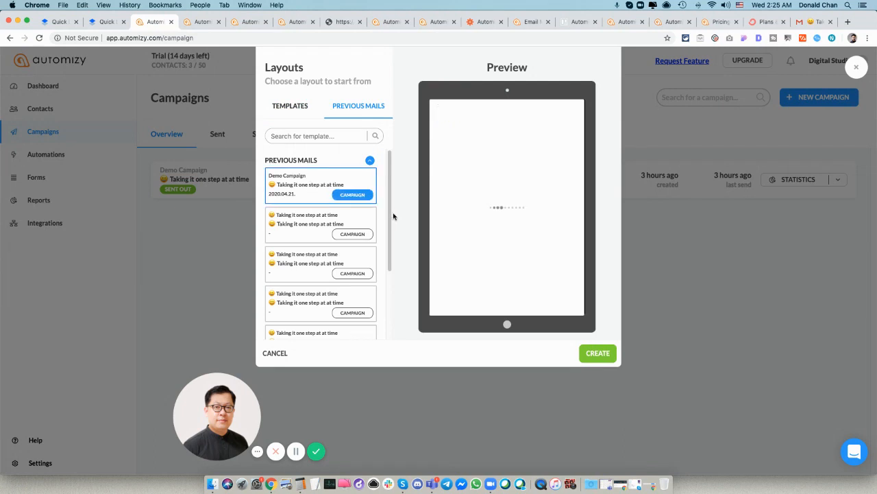
click(309, 233)
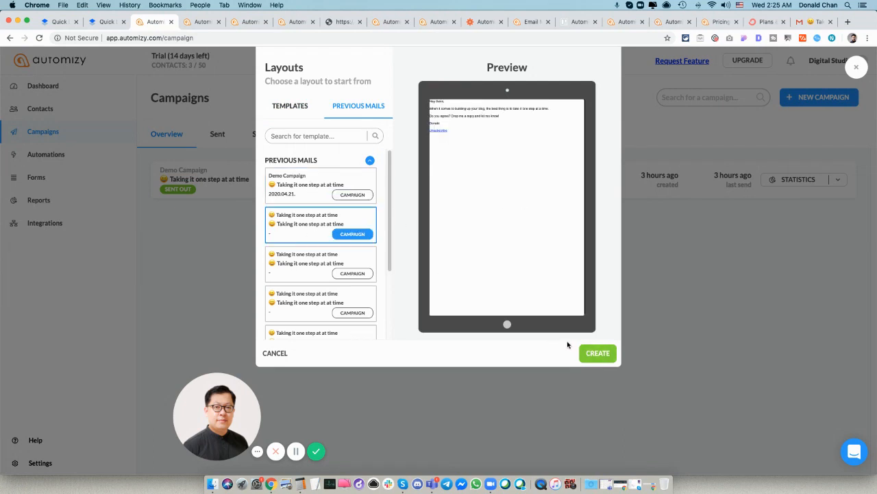
click(598, 353)
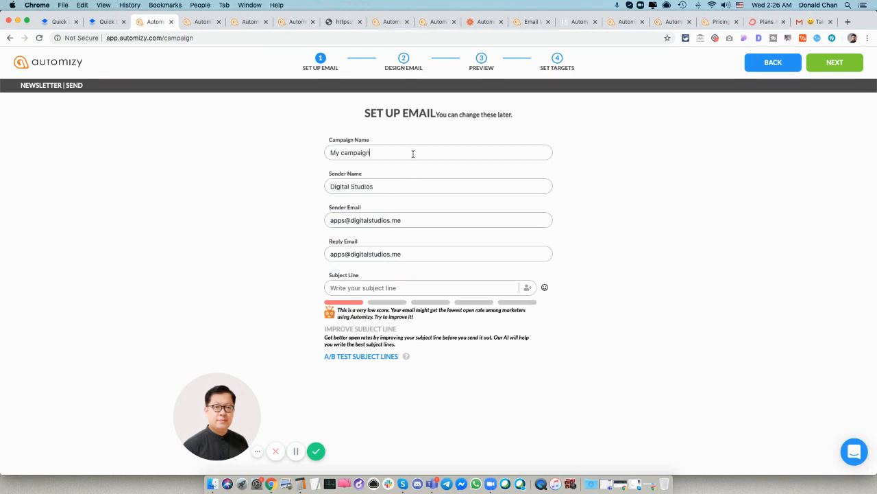
Name the campaign "Demo Email Campaign" and enter the sender's full name as the sender name
drag(413, 154, 274, 144)
text(Demo)
key(Tab)
text(D)
key(Tab)
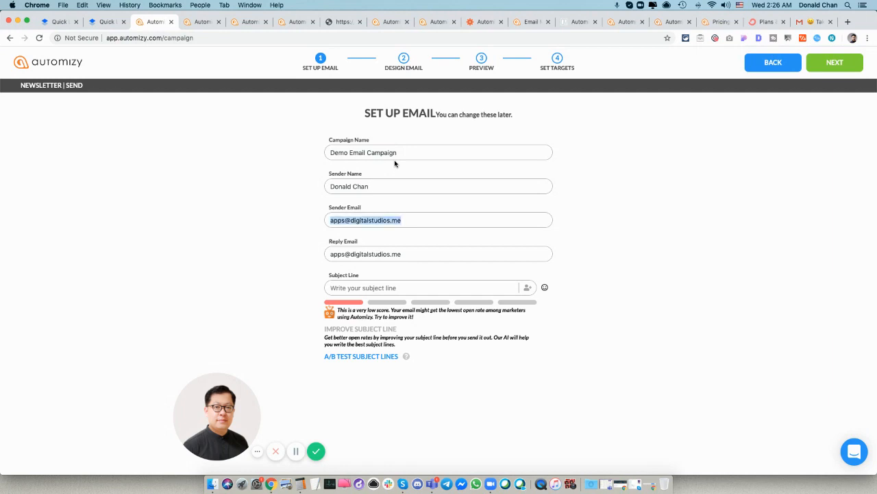
Set the email's subject line to "Hi there" and turn on A/B testing of subject lines
click(425, 284)
text(Hi there)
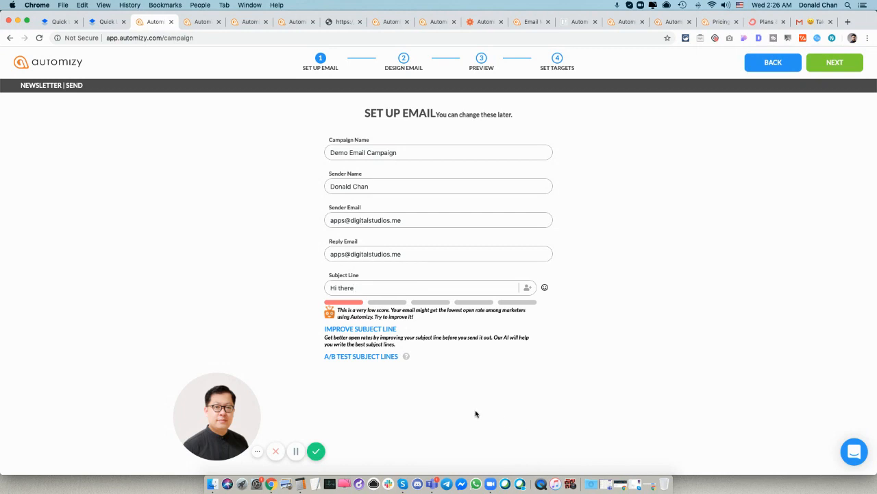
drag(219, 425, 62, 427)
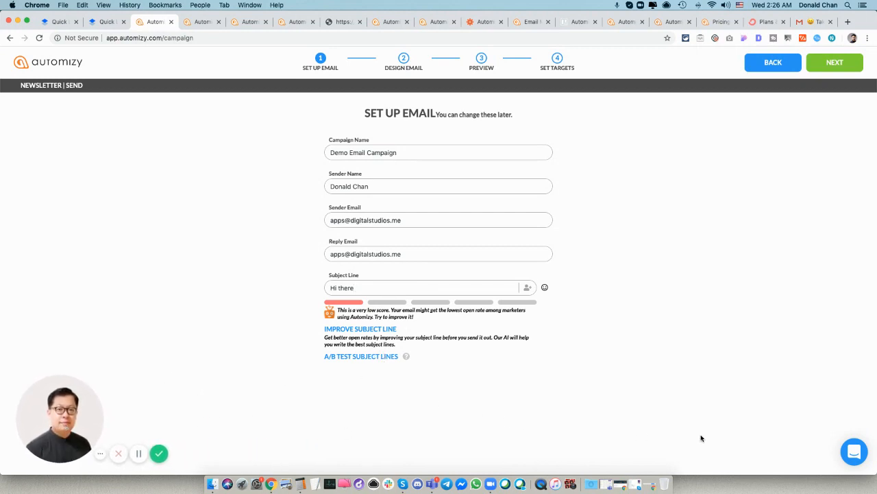
click(377, 356)
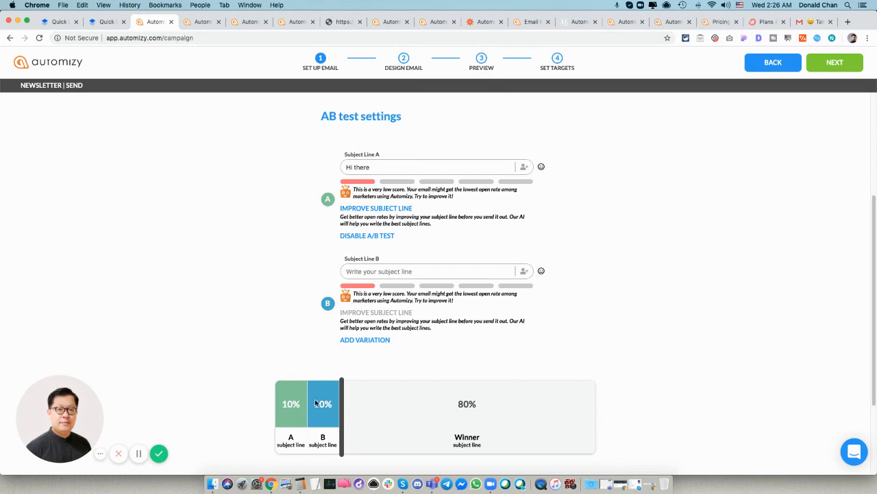
Review the A/B test settings, including the audience split between subject lines, the winner selection and the send delay
scroll(407, 392, down, 1)
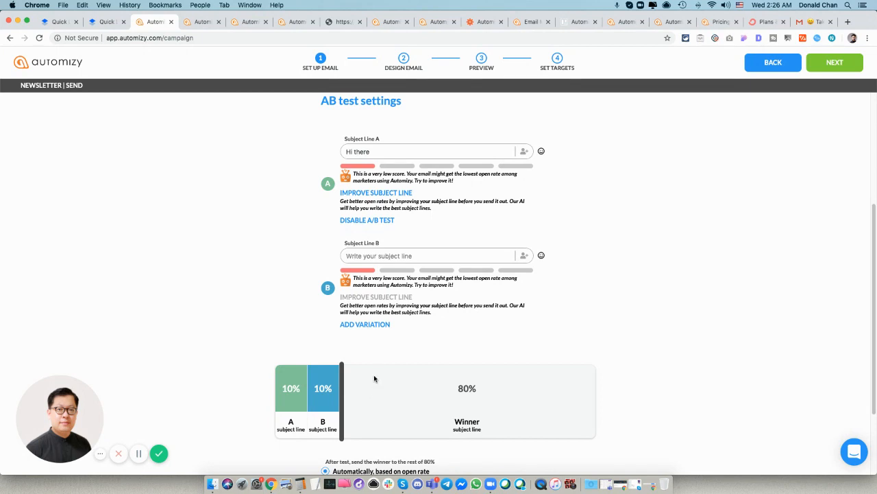
scroll(458, 381, down, 1)
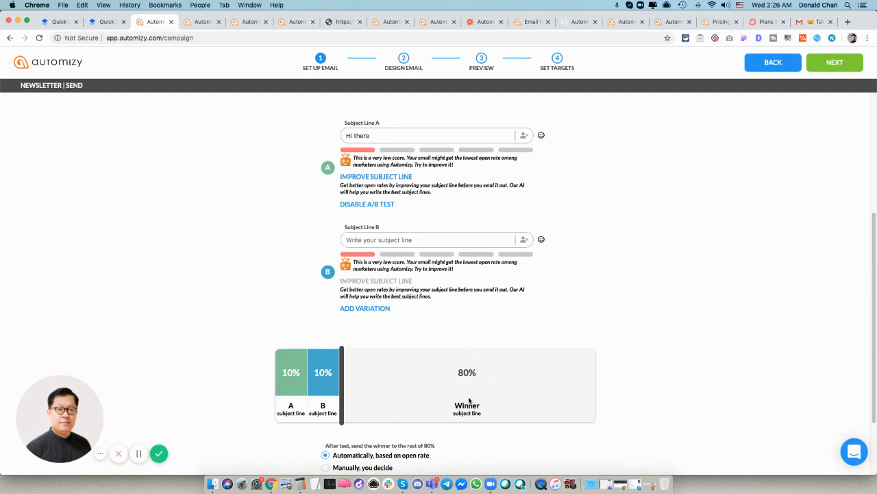
scroll(483, 425, down, 4)
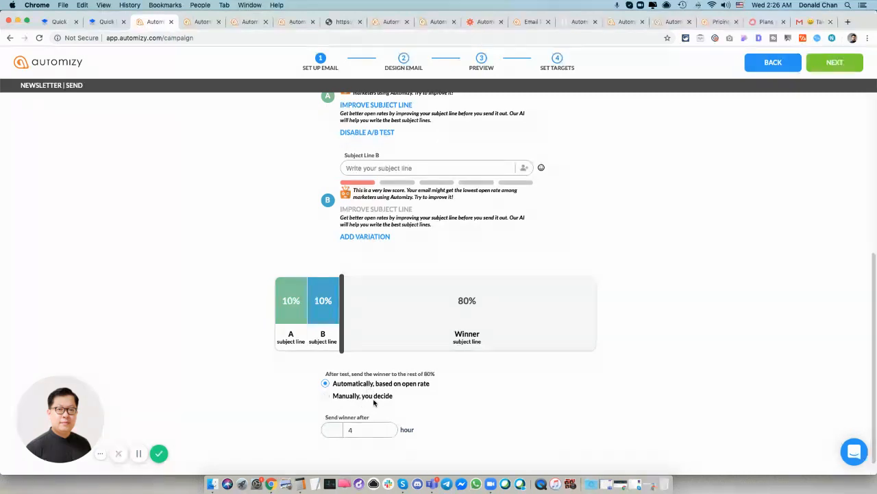
scroll(477, 414, up, 8)
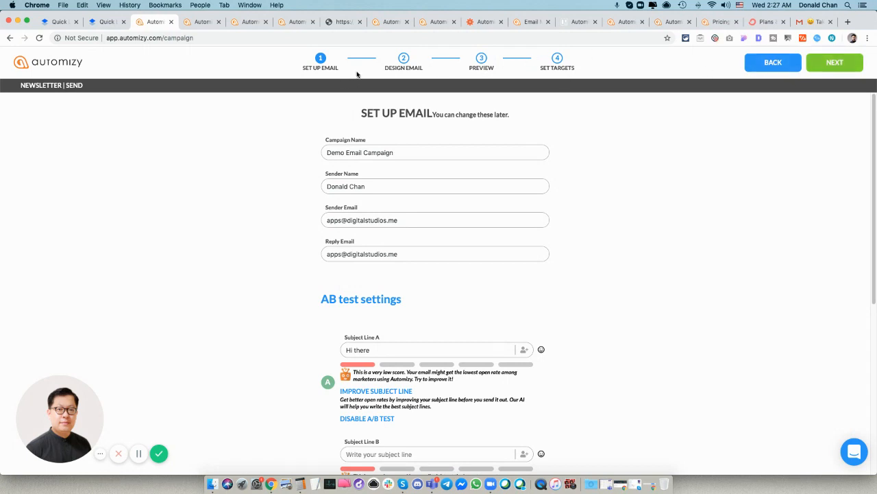
Try to continue to the email design, and enter "Hi there 2" as subject line B of the A/B test
click(834, 64)
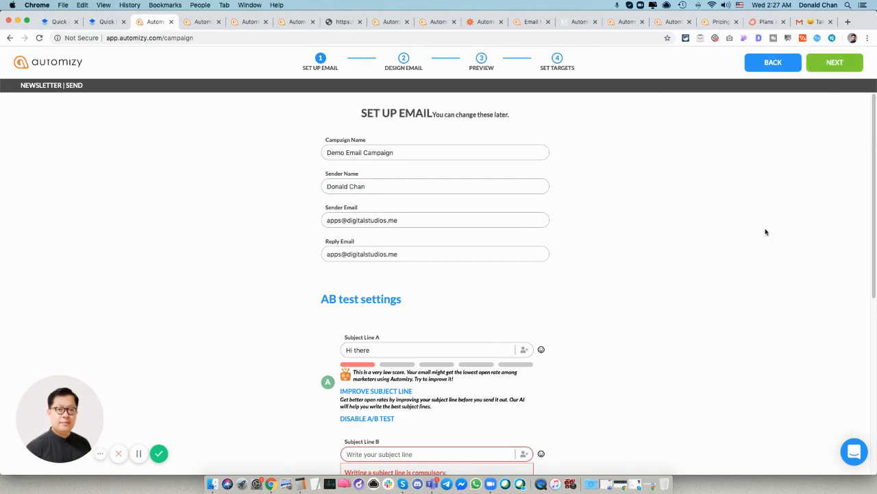
scroll(686, 240, down, 5)
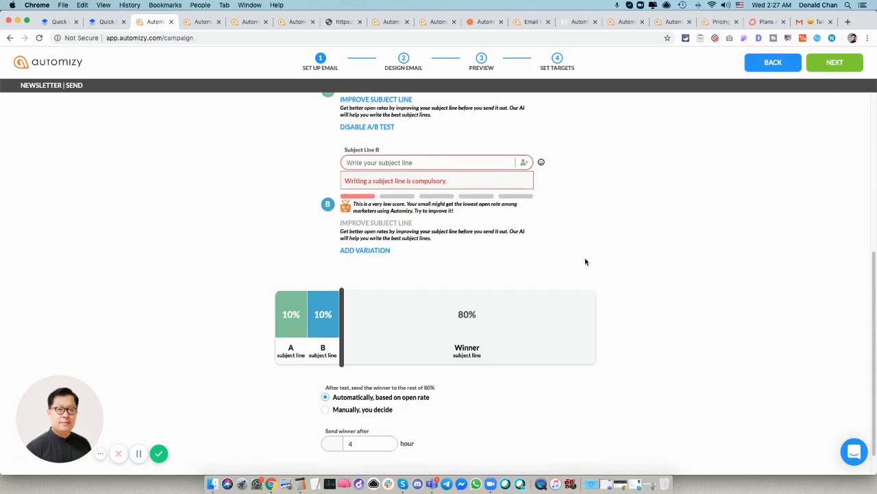
scroll(586, 261, up, 3)
scroll(377, 199, up, 1)
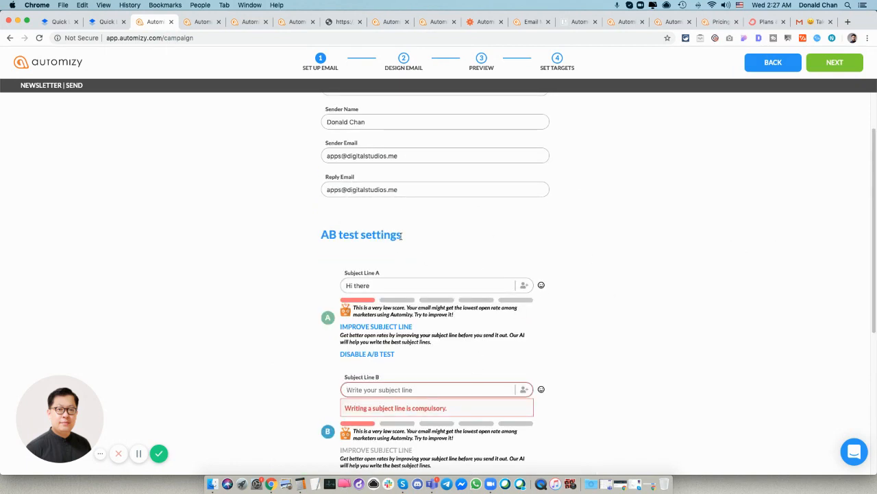
scroll(401, 236, up, 1)
scroll(402, 240, down, 5)
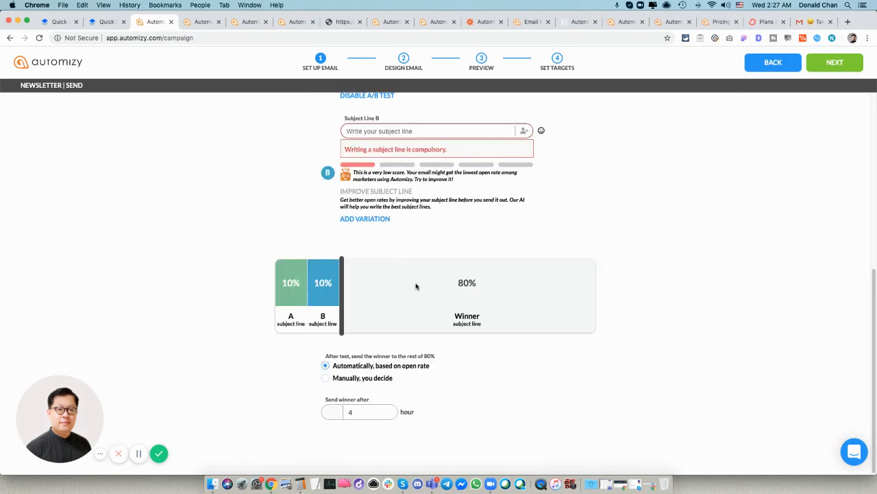
scroll(415, 285, up, 1)
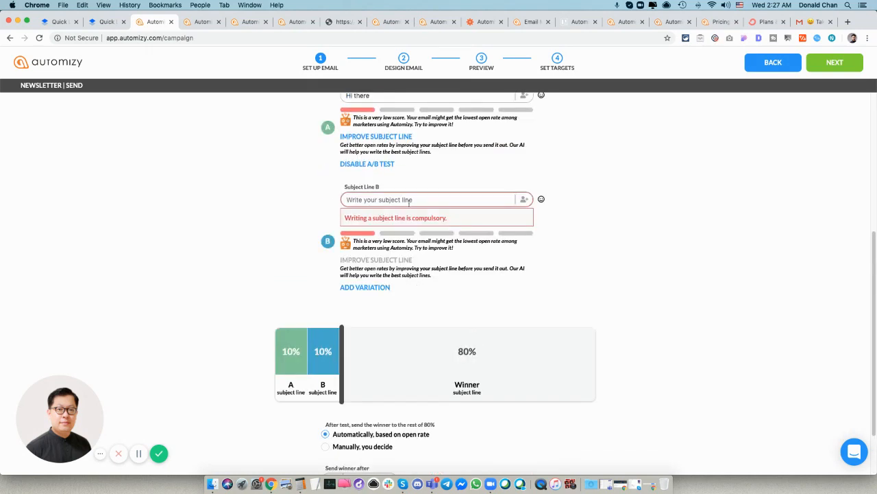
click(491, 193)
text(Hi there 2)
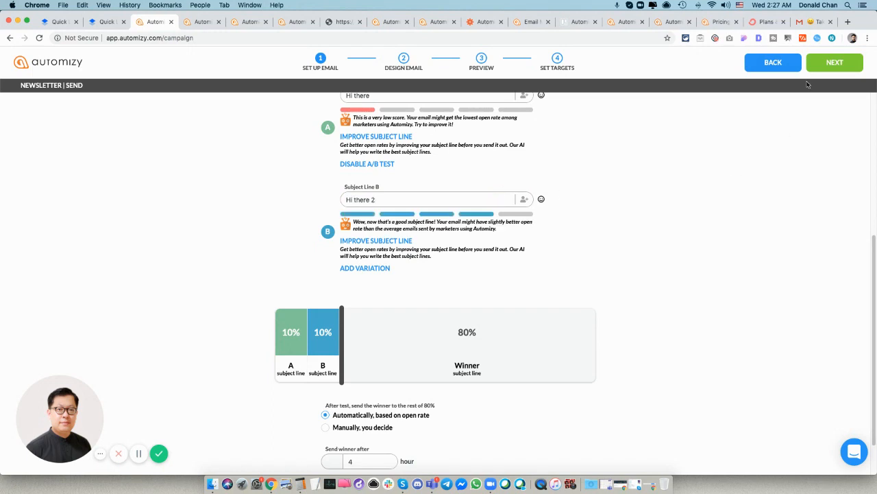
Change subject line A to "Hi there 1" and disable the A/B test
scroll(401, 157, up, 1)
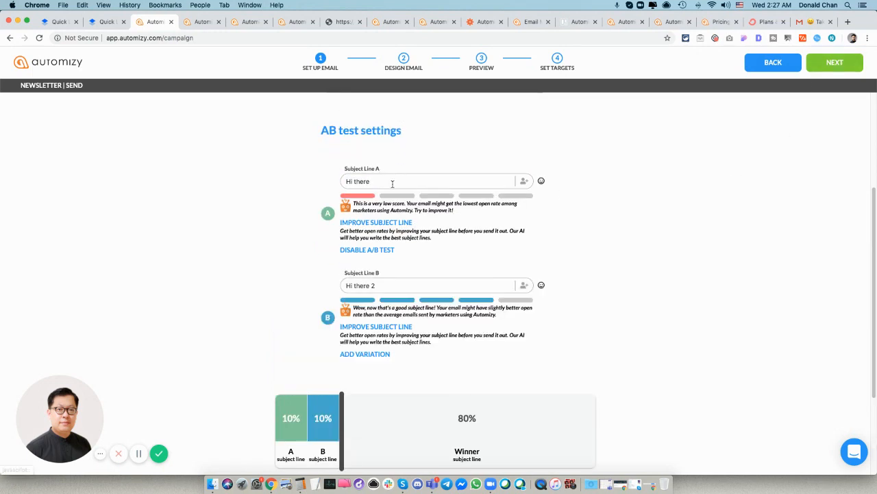
click(395, 181)
click(385, 251)
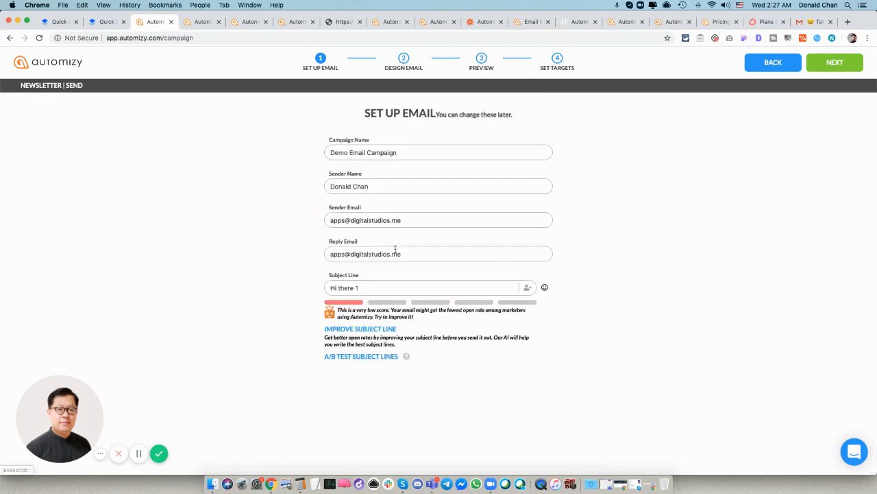
In the email design, write "Hi there," and "This is me." signed with the sender's first name, and insert the unsubscribe link below
click(837, 71)
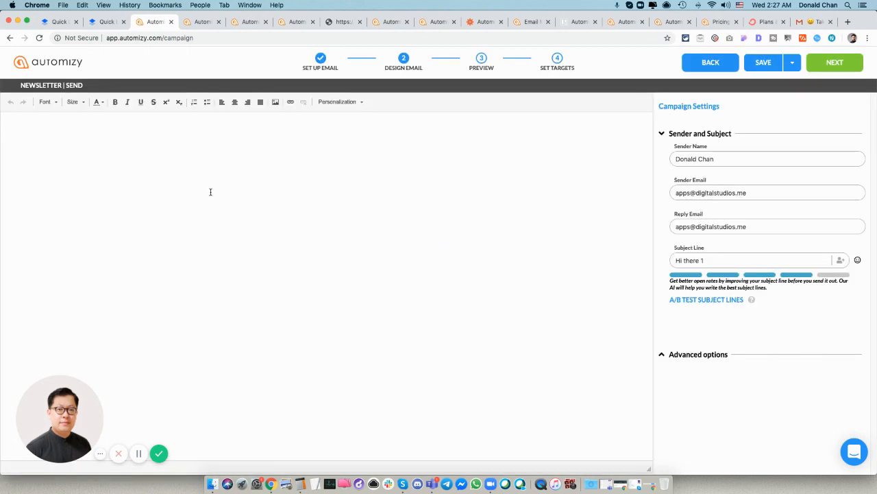
click(250, 197)
click(360, 103)
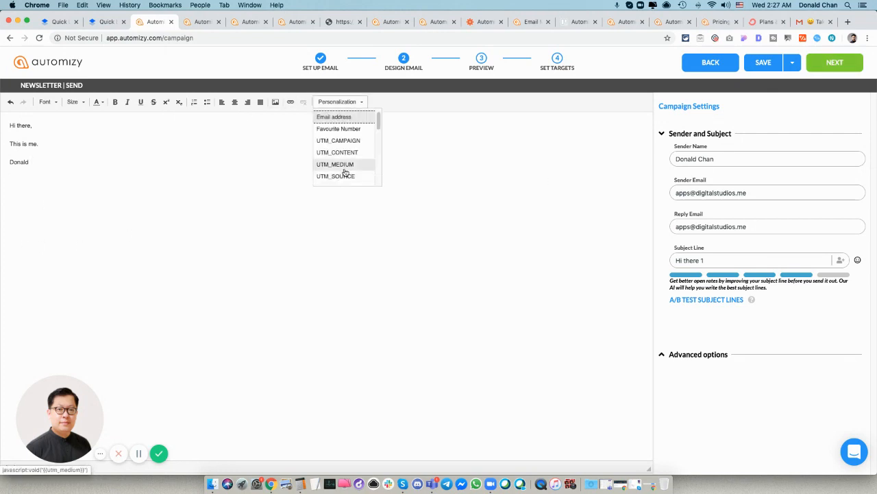
scroll(345, 174, down, 5)
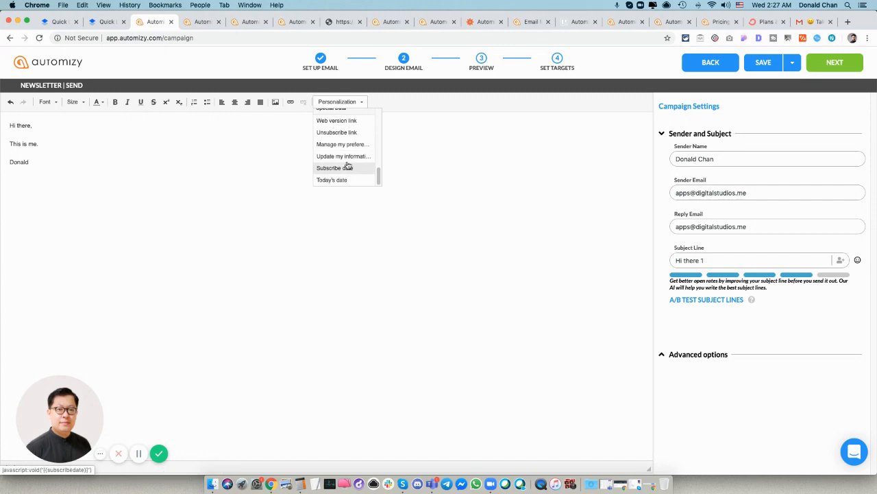
click(346, 132)
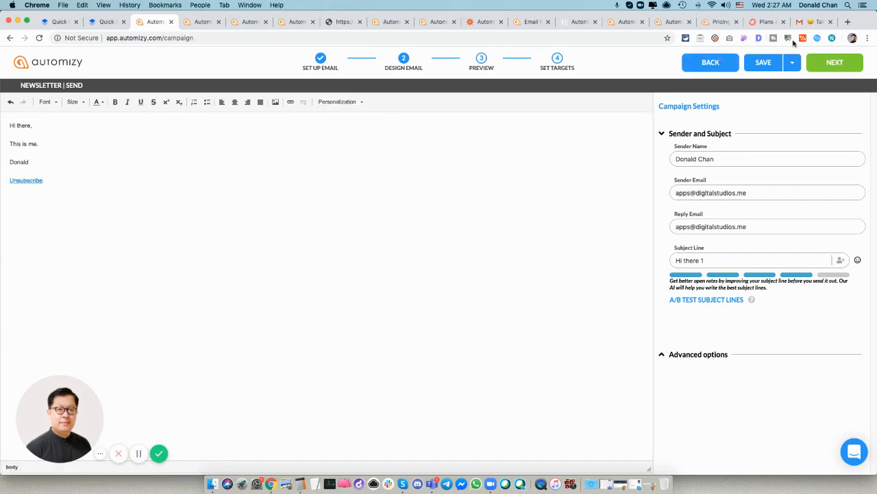
Proceed to the email preview and view the message in the desktop layout
click(835, 62)
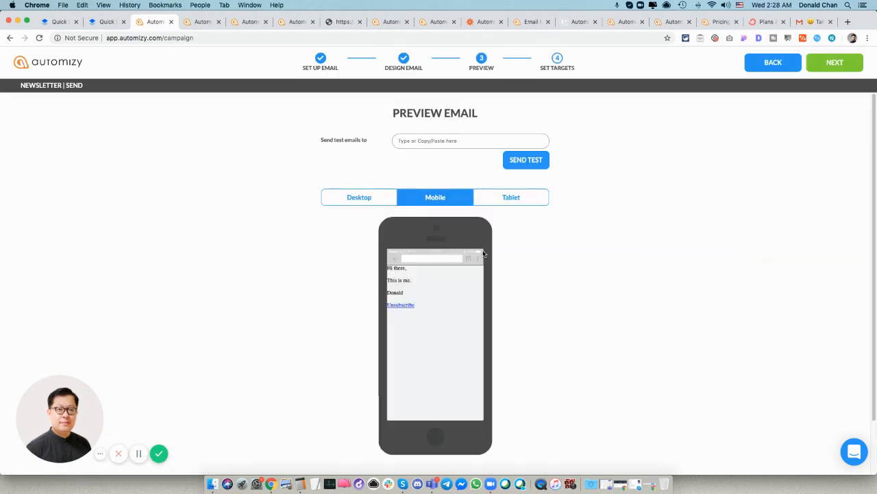
click(358, 198)
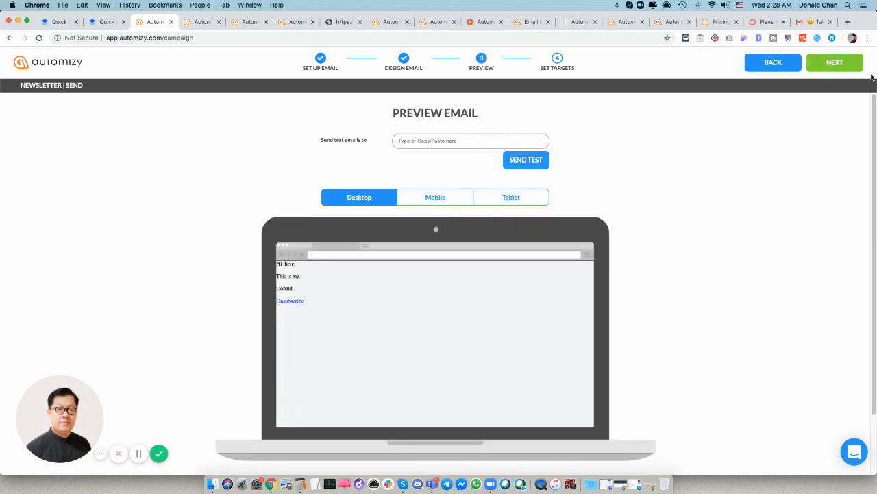
Set Demo List as the campaign's target audience and save the campaign without sending it
click(835, 65)
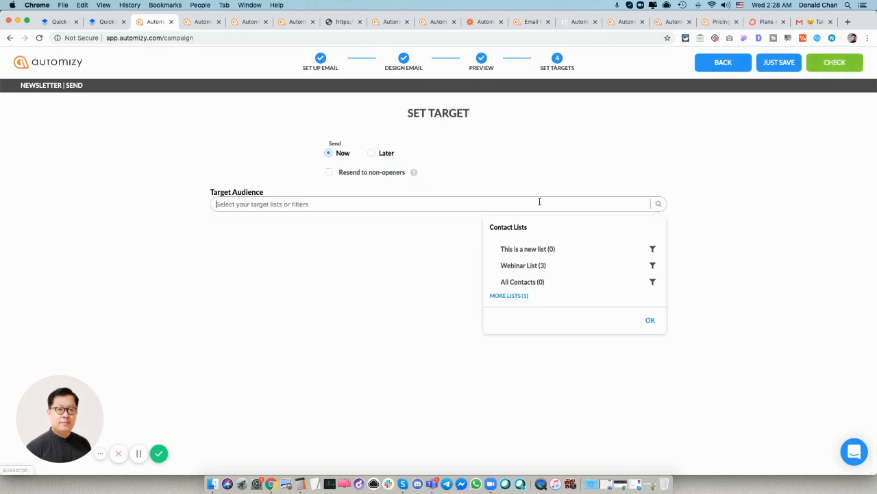
click(520, 297)
click(524, 300)
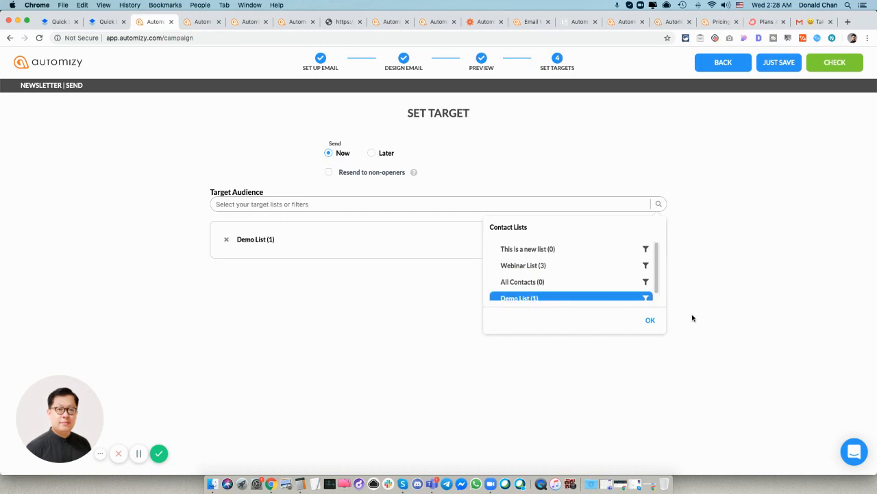
click(649, 322)
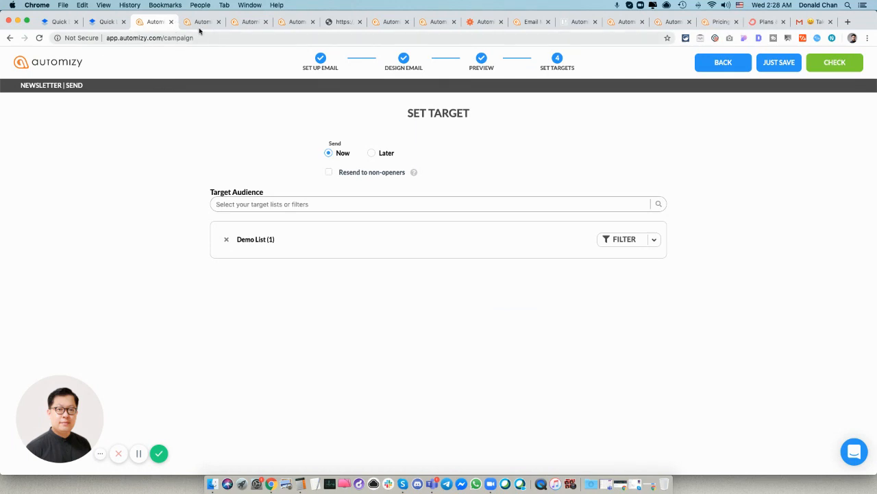
click(779, 62)
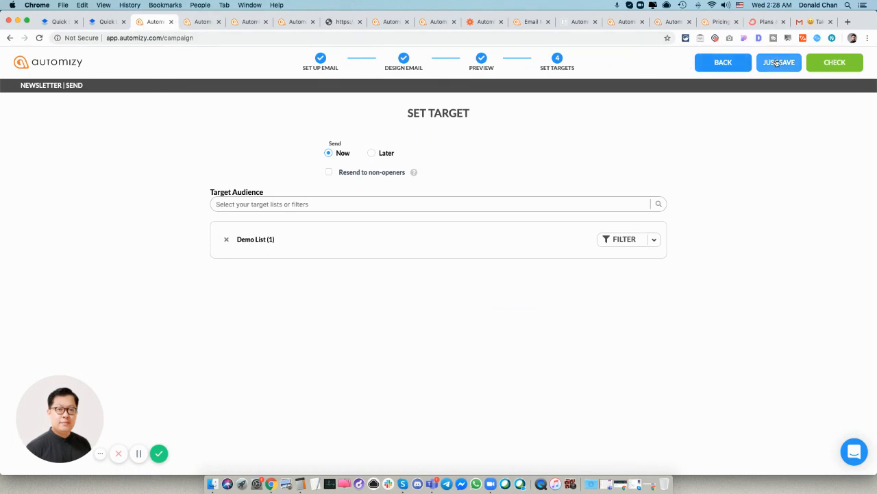
Switch to the other Automizy browser tab, view the statistics of A Free Webinar Form, and return to the forms list
click(198, 23)
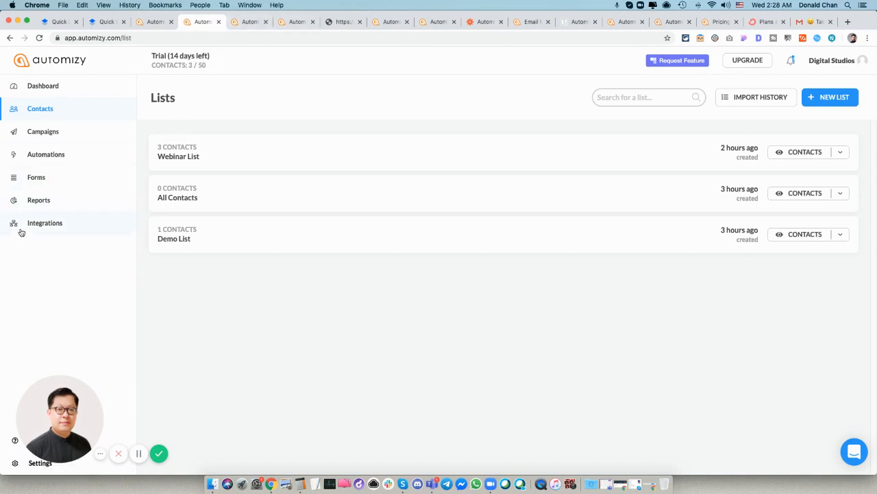
click(37, 178)
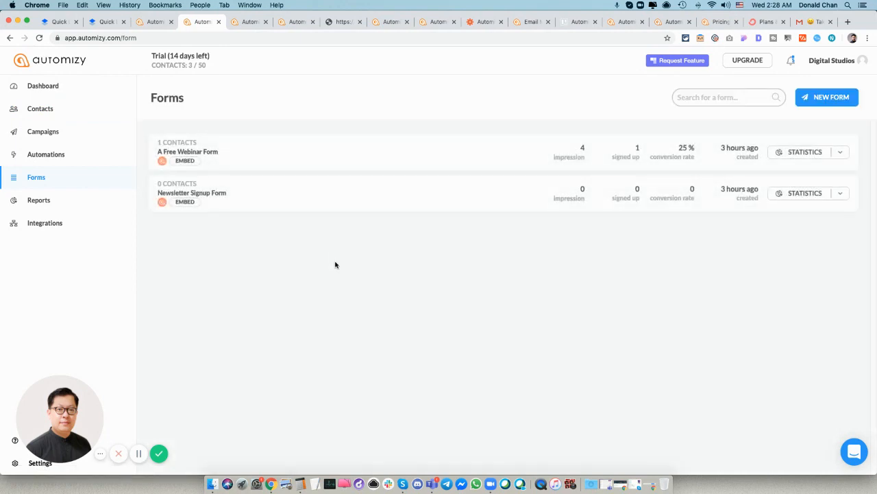
click(212, 152)
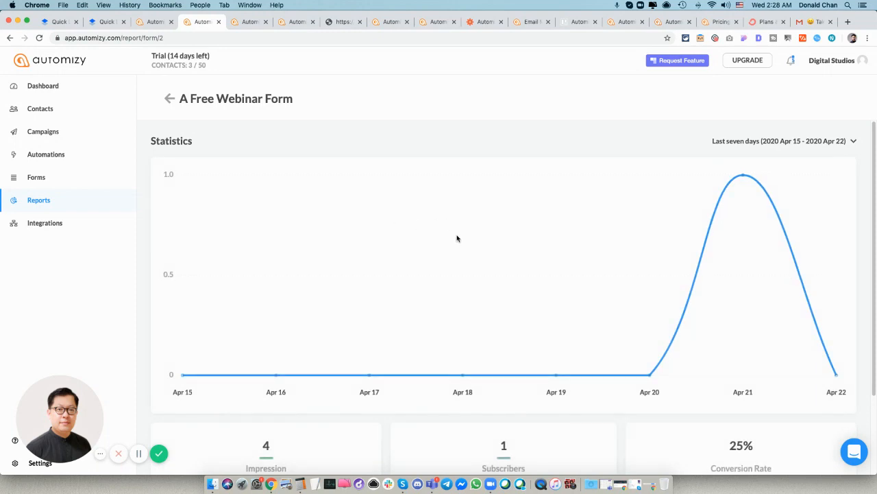
scroll(457, 237, down, 2)
scroll(384, 212, up, 2)
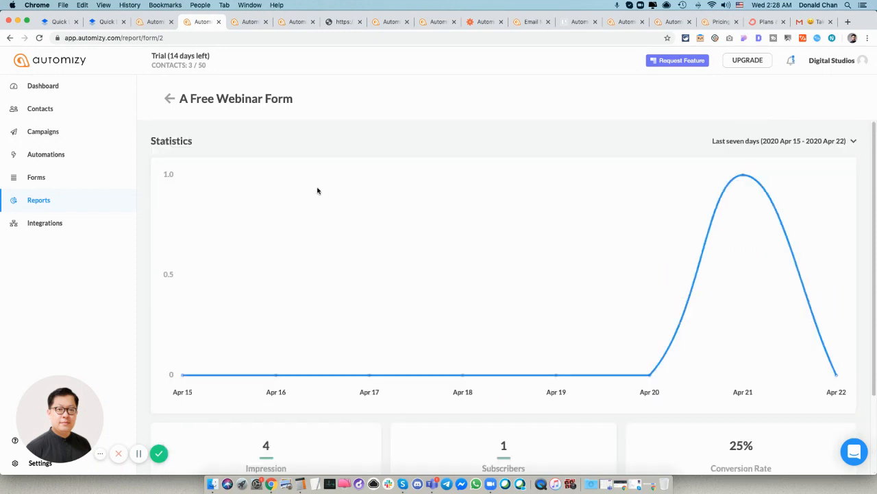
click(169, 98)
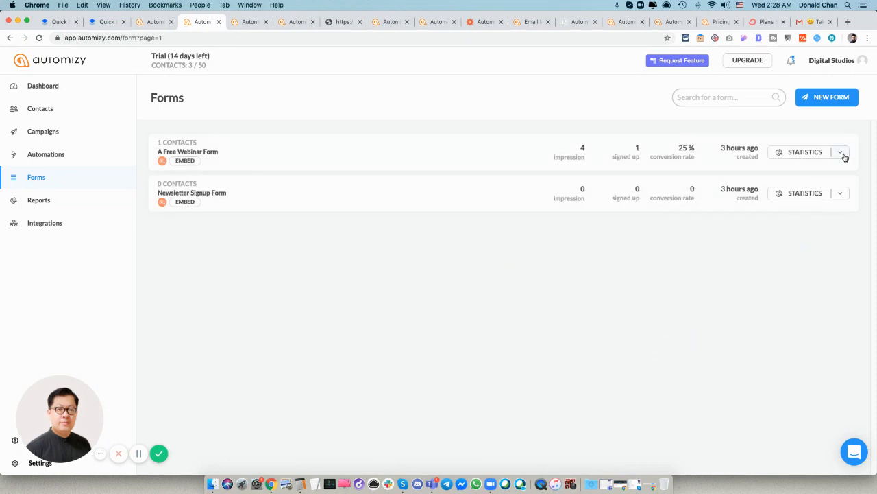
Open A Free Webinar Form for editing, look at the contact lists it can connect to, and continue to its design
click(842, 152)
click(794, 177)
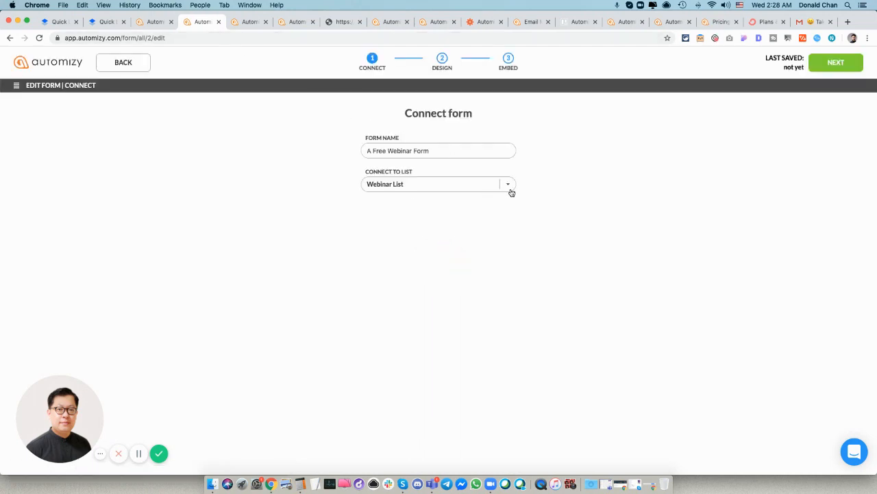
click(416, 185)
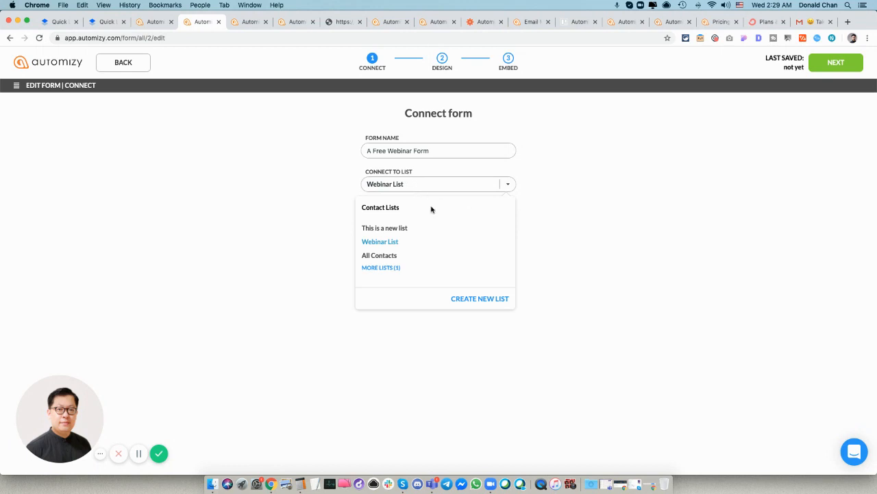
click(490, 261)
click(829, 64)
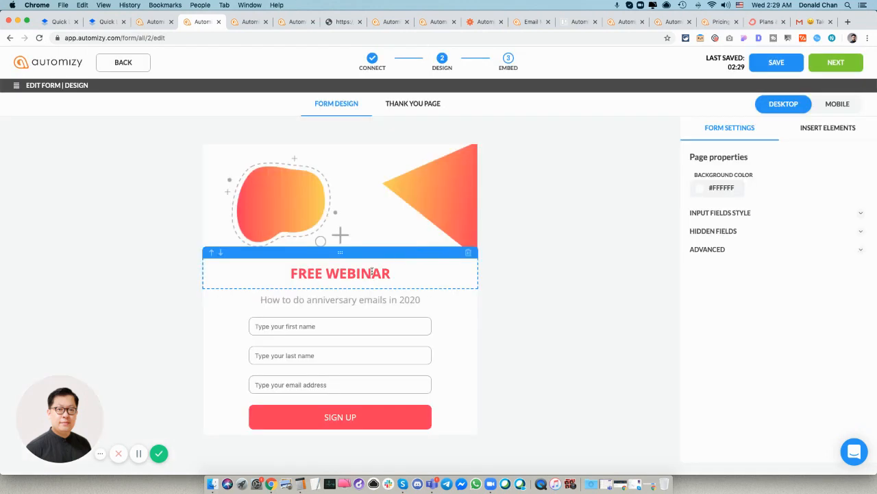
Examine the form's input field style, hidden fields and insertable elements, and view its thank-you page
click(724, 217)
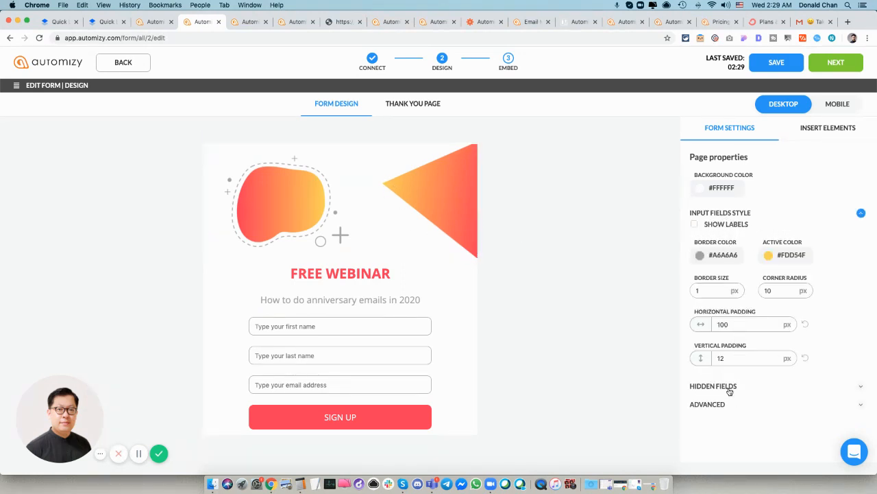
click(731, 390)
click(828, 129)
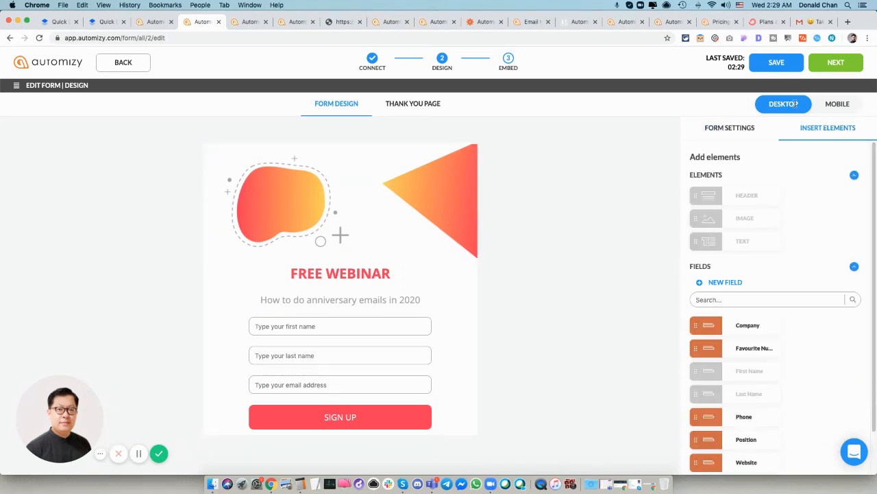
click(423, 104)
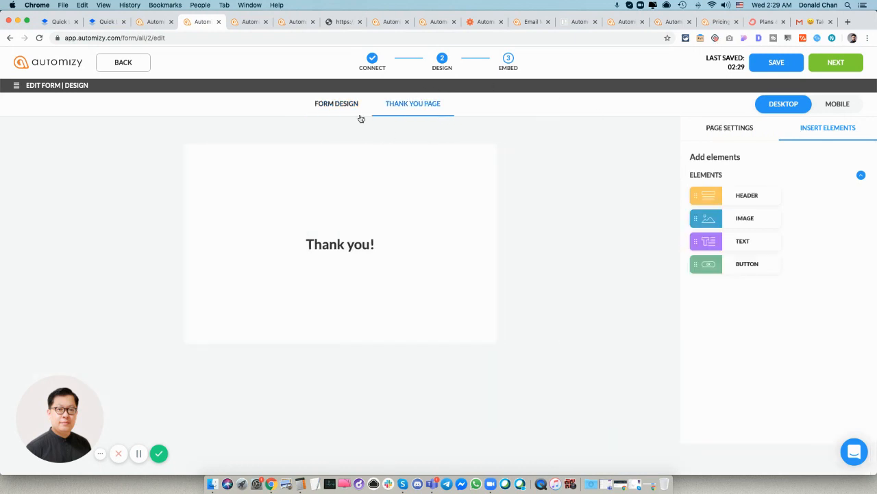
Proceed to the form's embed stage and view the script, HTML and URL options
click(838, 63)
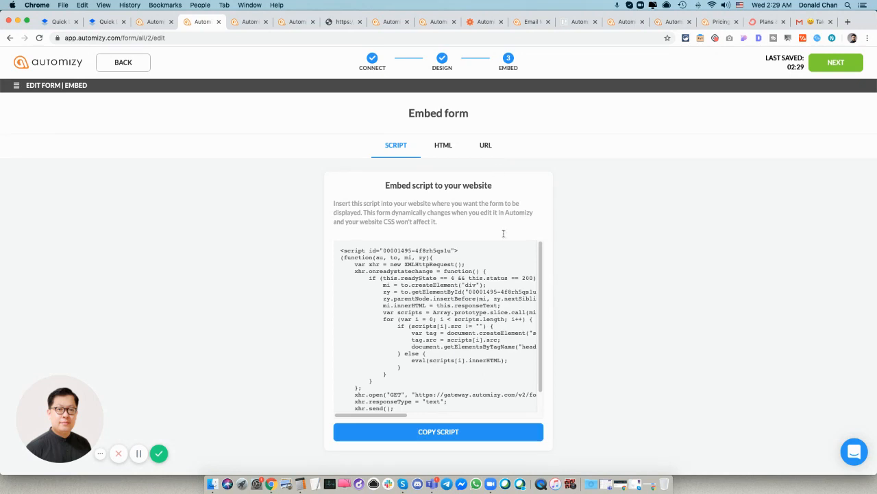
click(444, 147)
click(486, 151)
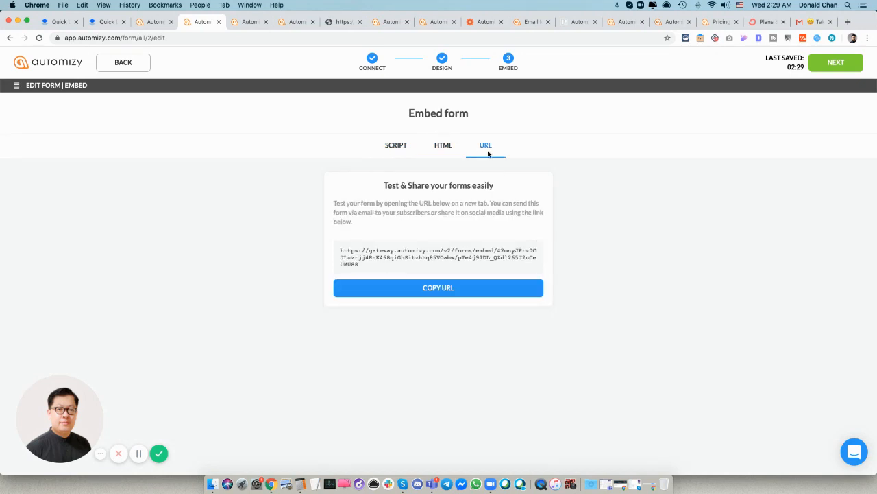
View the hosted Free Webinar signup page, move its browser tab beside the form editor's tab, and return to the editor
click(250, 23)
click(296, 23)
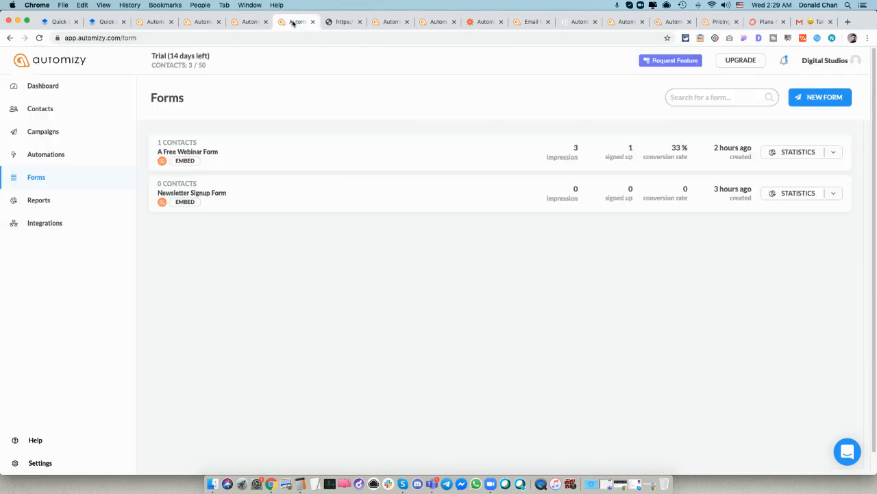
click(338, 24)
drag(337, 26, 258, 27)
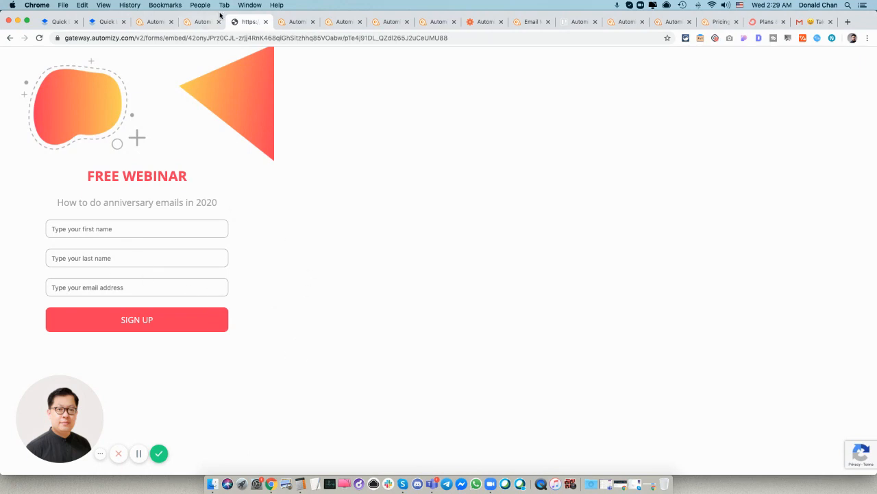
click(199, 25)
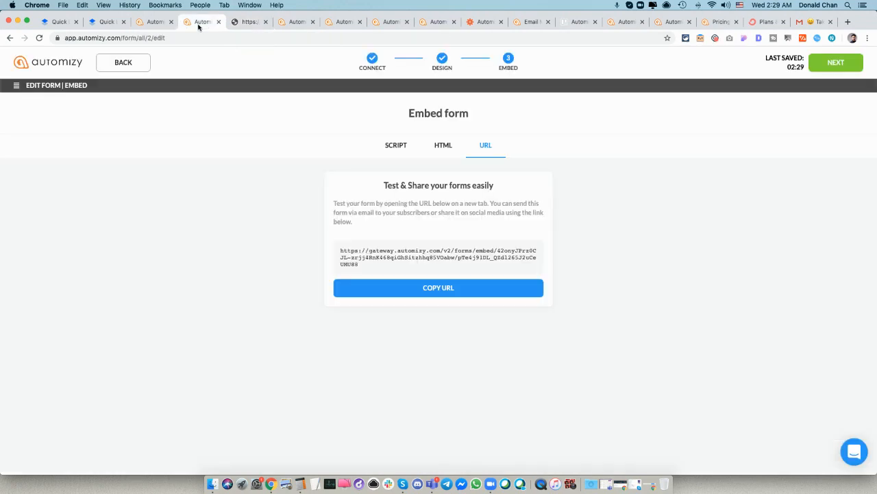
Leave the form editor and view the Demo Campaign statistics in the campaign reports
click(27, 63)
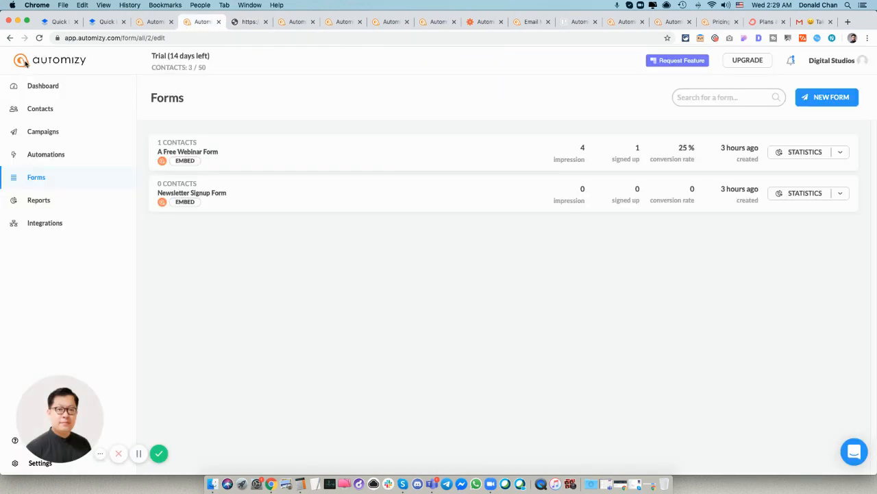
click(53, 200)
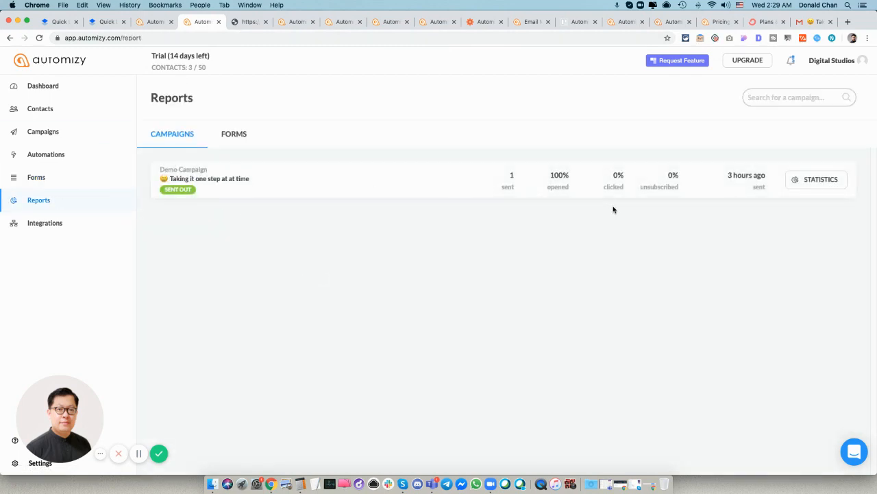
click(815, 184)
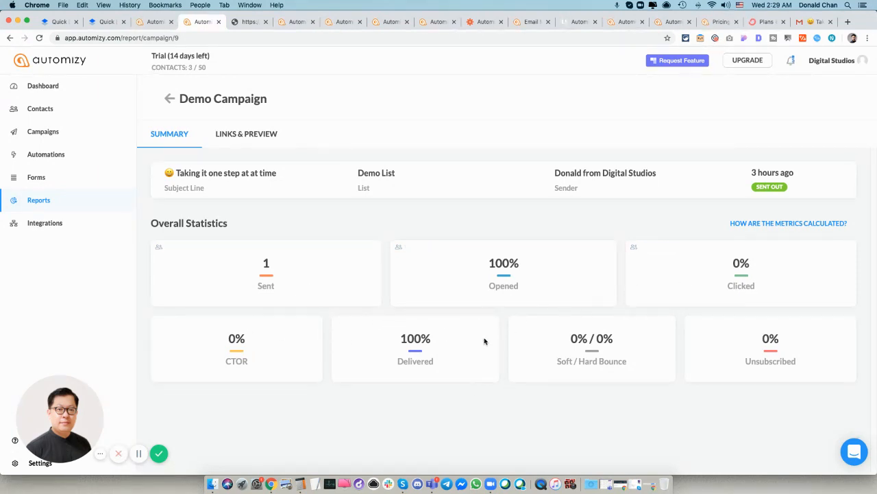
Open the integrations page and examine the available featured and third-party integrations
click(34, 224)
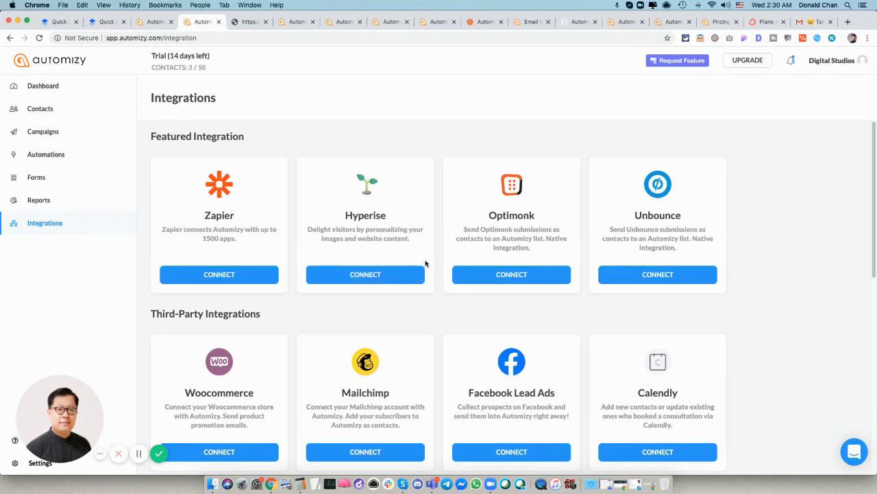
scroll(440, 298, down, 2)
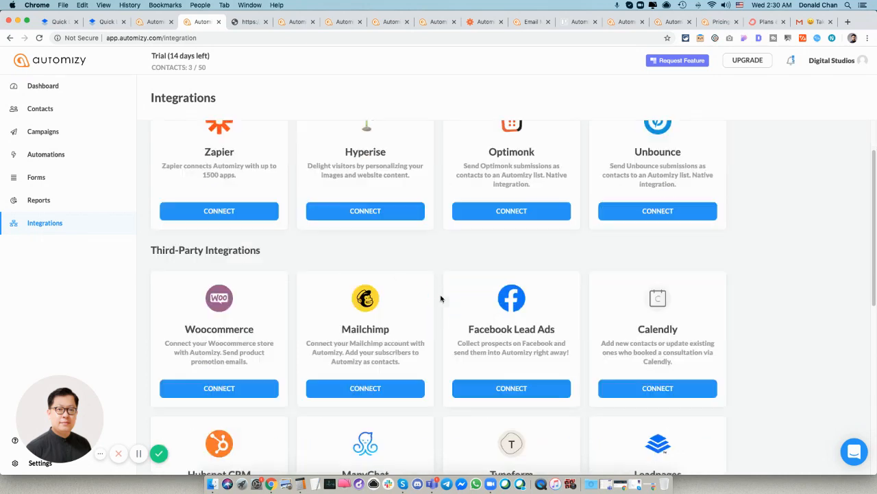
scroll(440, 301, down, 5)
scroll(439, 308, down, 3)
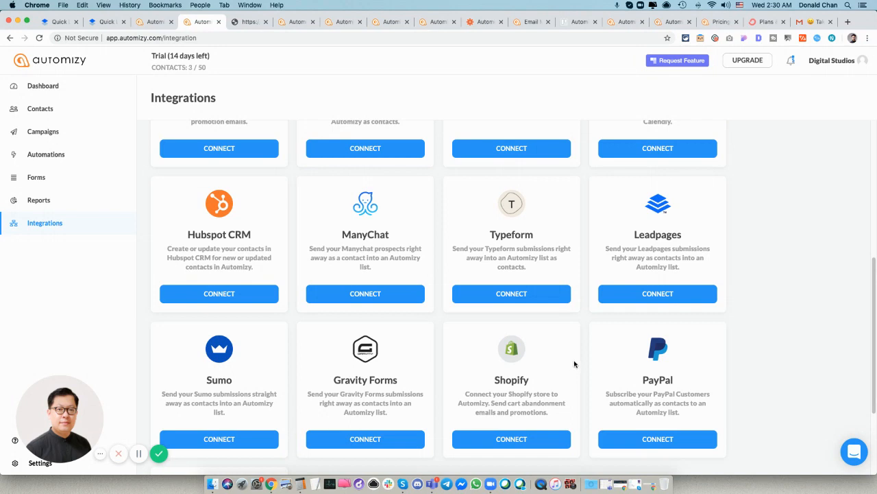
scroll(450, 372, down, 2)
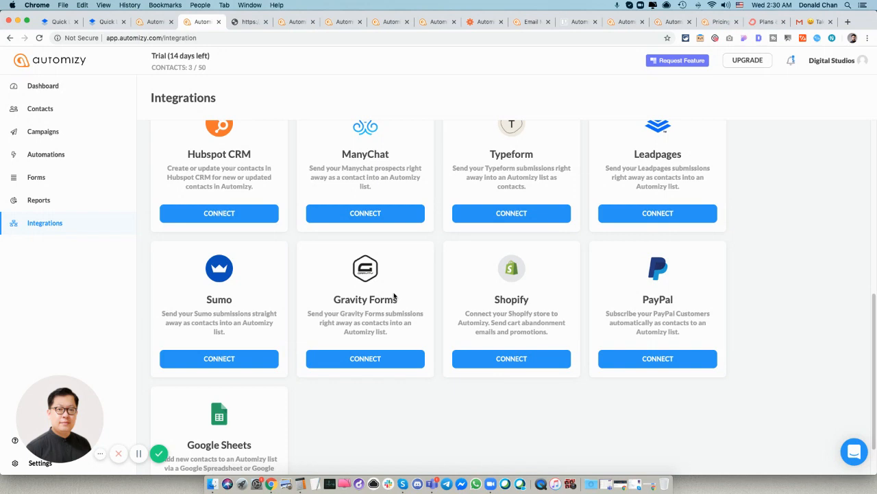
scroll(391, 302, up, 3)
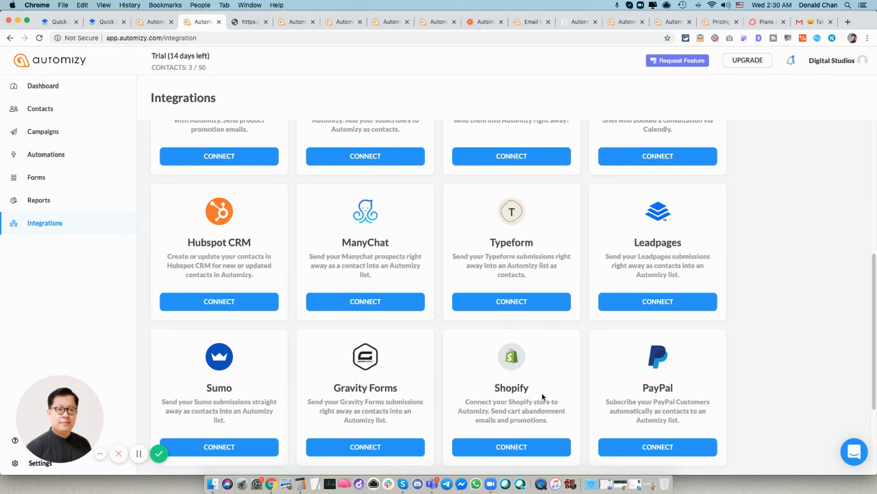
scroll(531, 394, up, 5)
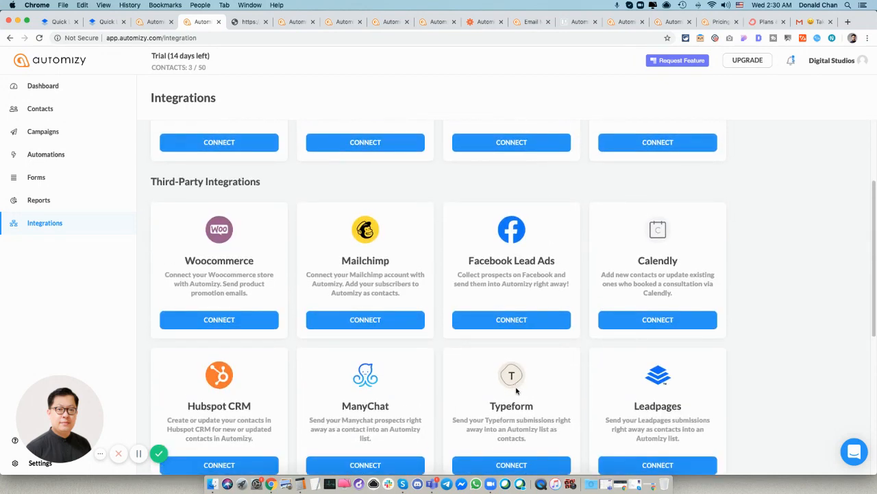
scroll(516, 390, down, 8)
scroll(516, 390, up, 9)
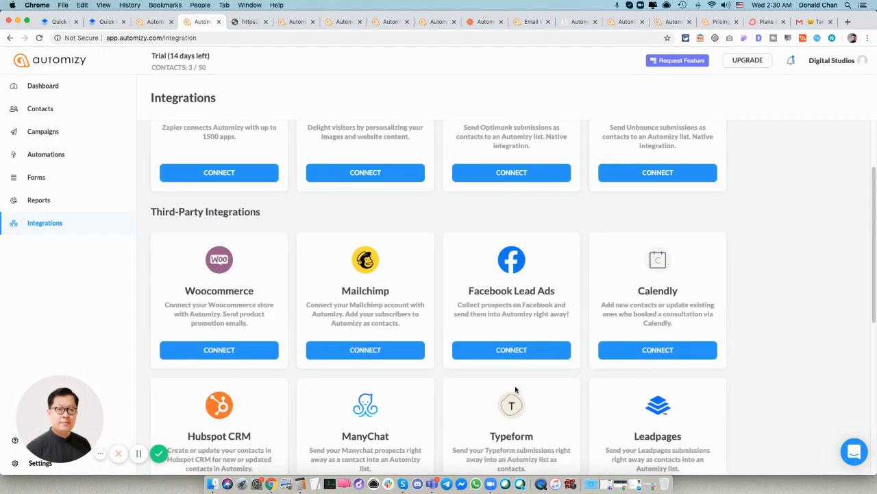
scroll(516, 390, down, 9)
scroll(517, 390, up, 12)
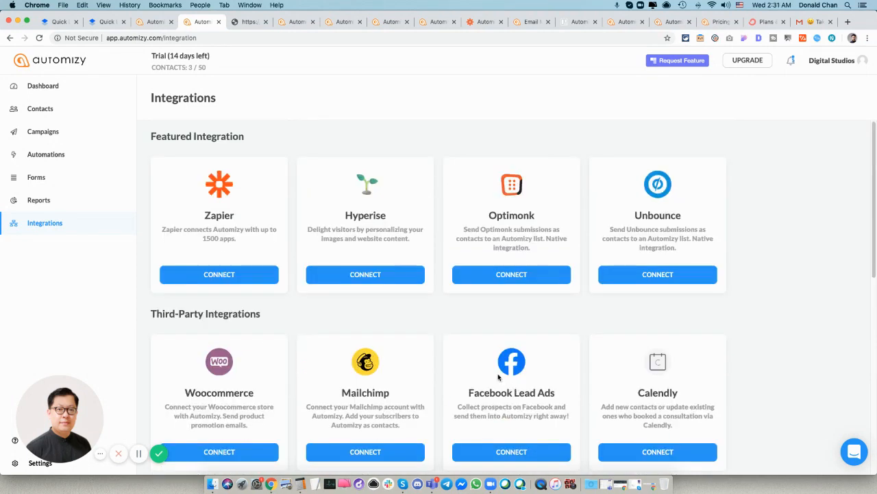
Close the hosted Free Webinar signup page and switch to the browser tab with the forms list
click(244, 27)
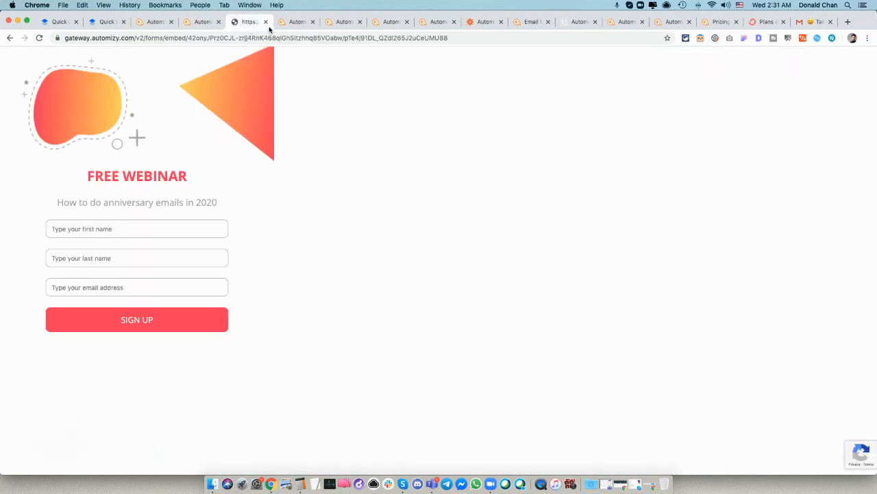
click(266, 21)
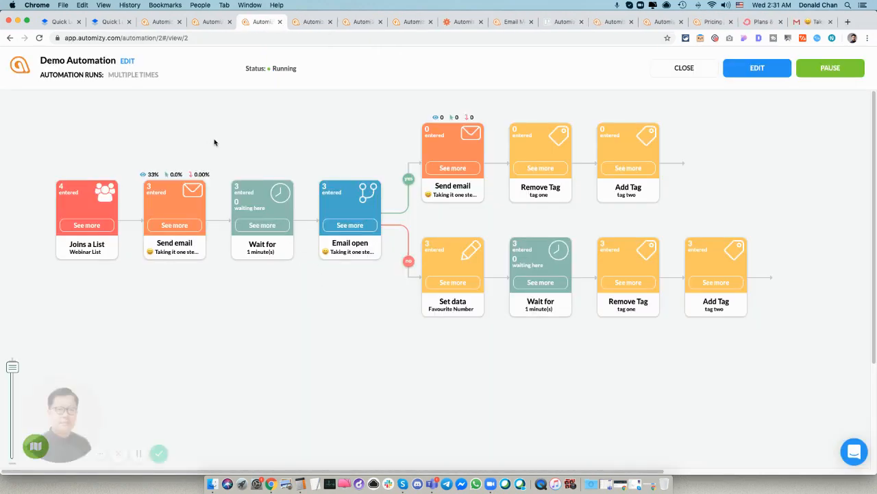
click(308, 23)
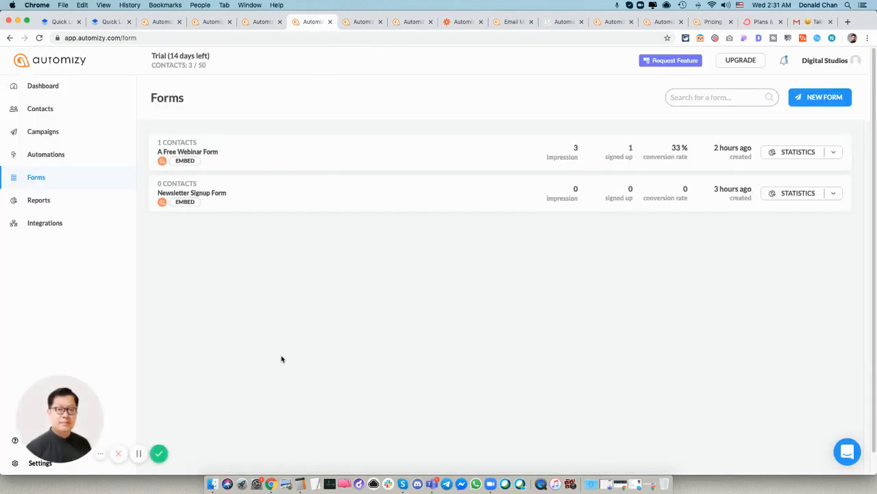
Create a new automation from a blank canvas and name it Simple Automation
click(63, 155)
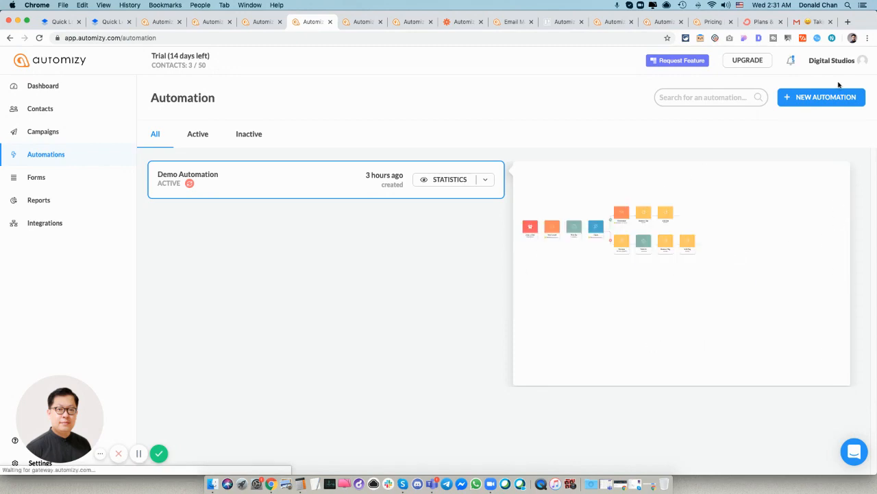
click(821, 102)
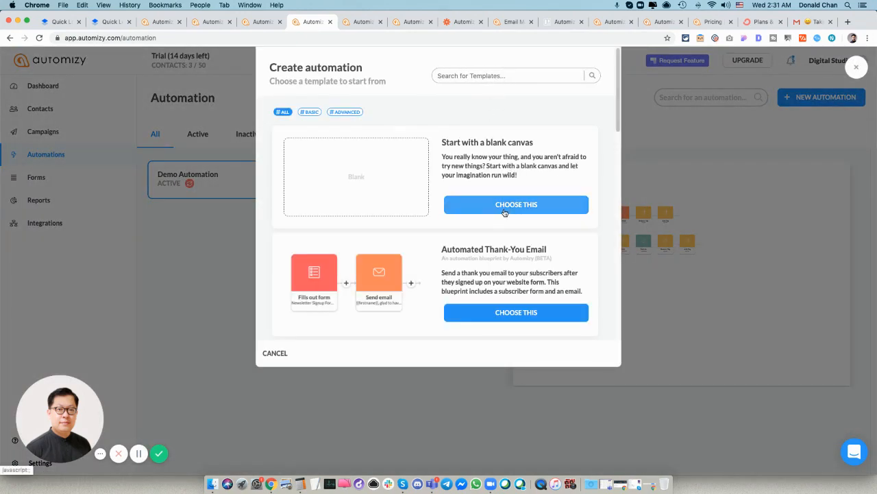
click(529, 204)
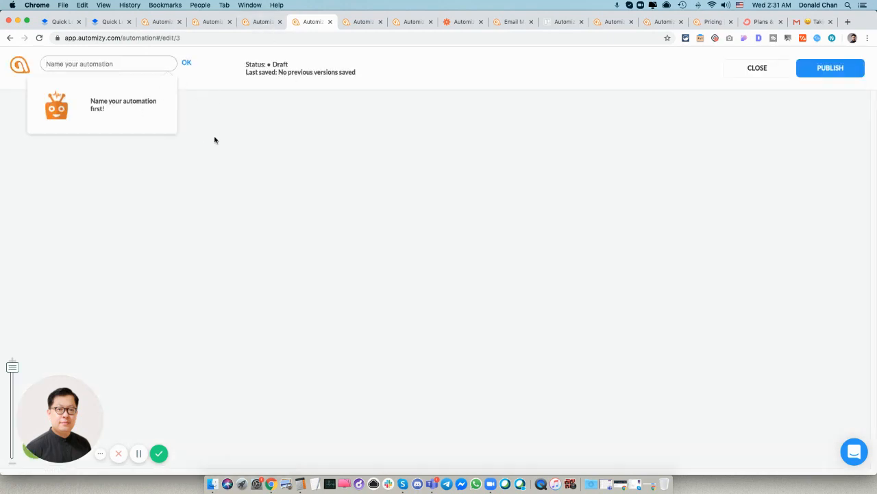
click(144, 64)
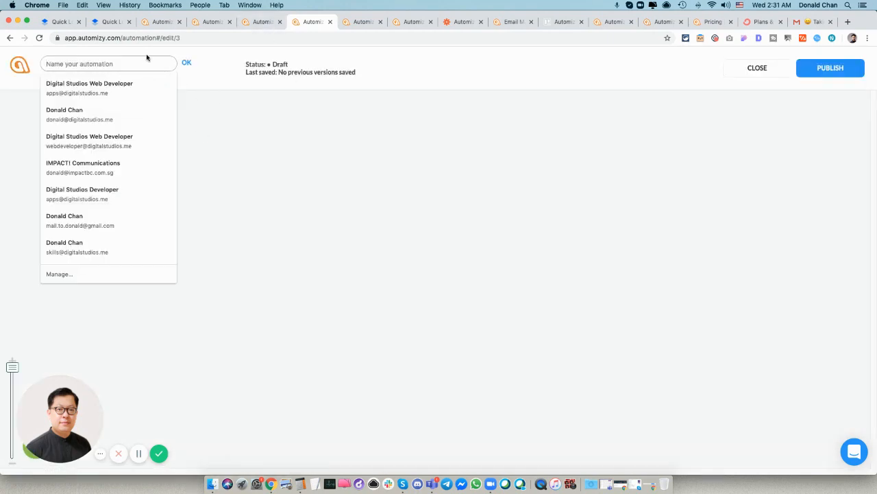
text(Simpl)
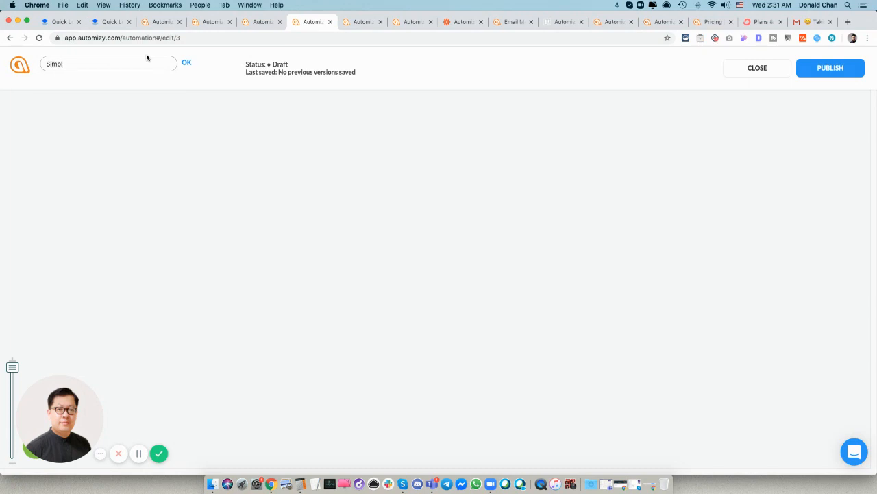
text(e Automation)
click(185, 65)
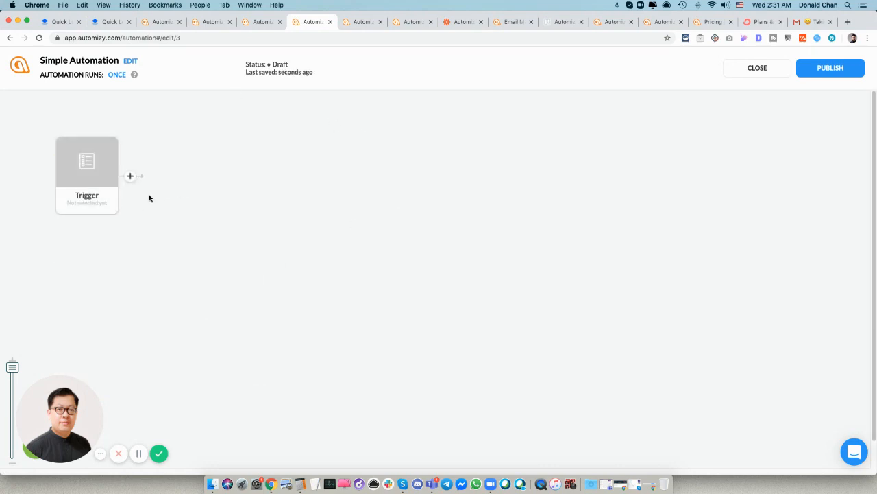
Set the automation's trigger to filling out A Free Webinar Form
click(85, 173)
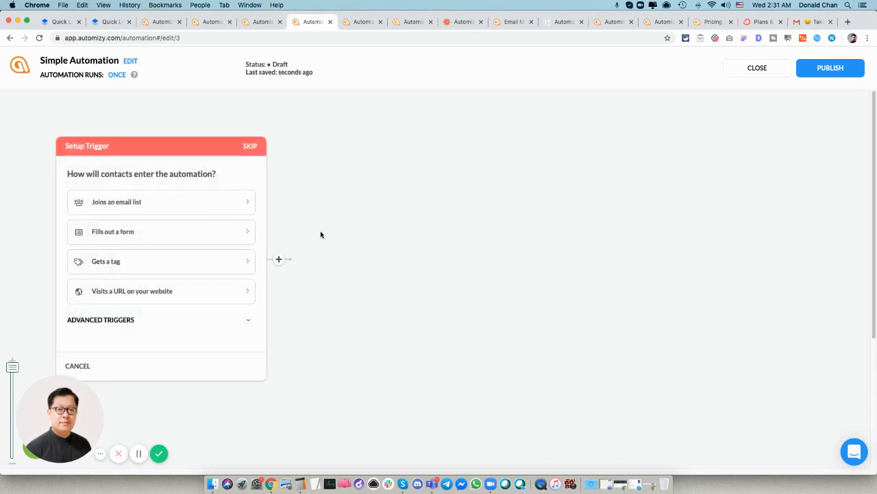
click(215, 241)
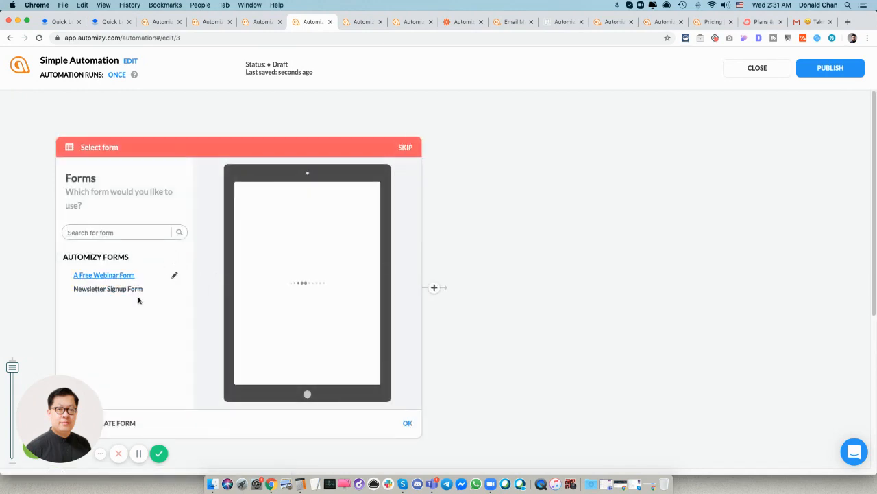
click(132, 290)
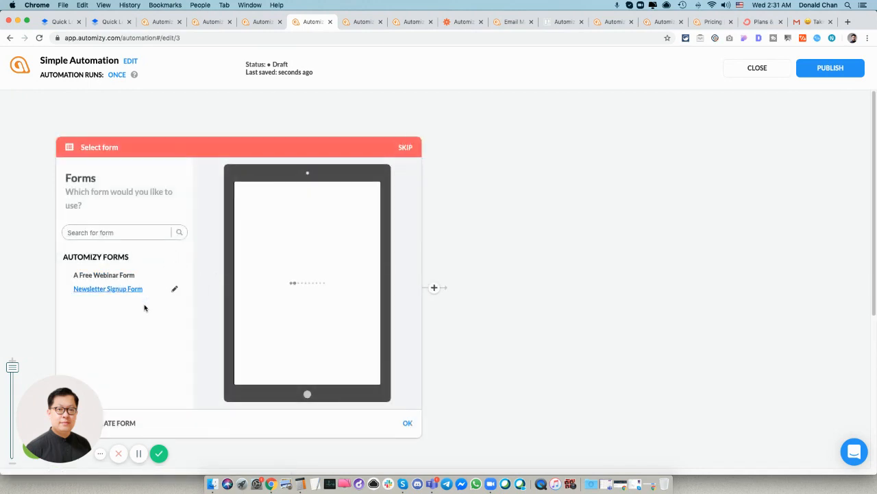
click(120, 276)
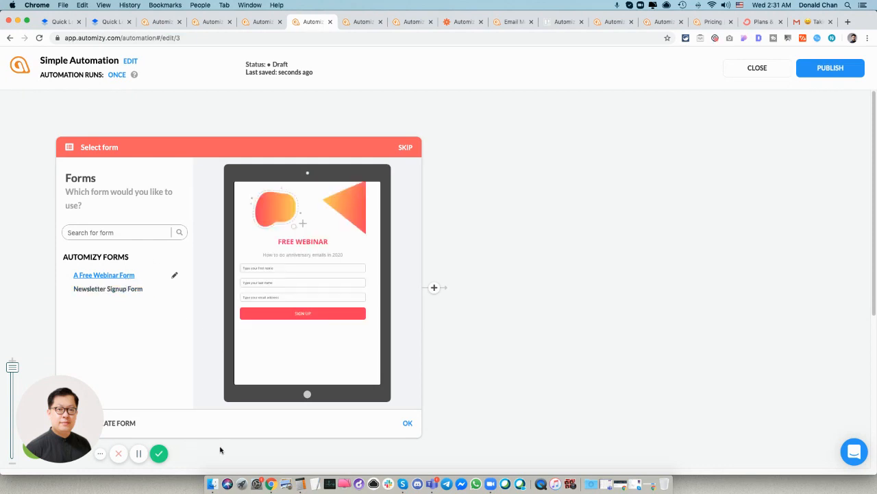
drag(55, 405, 813, 304)
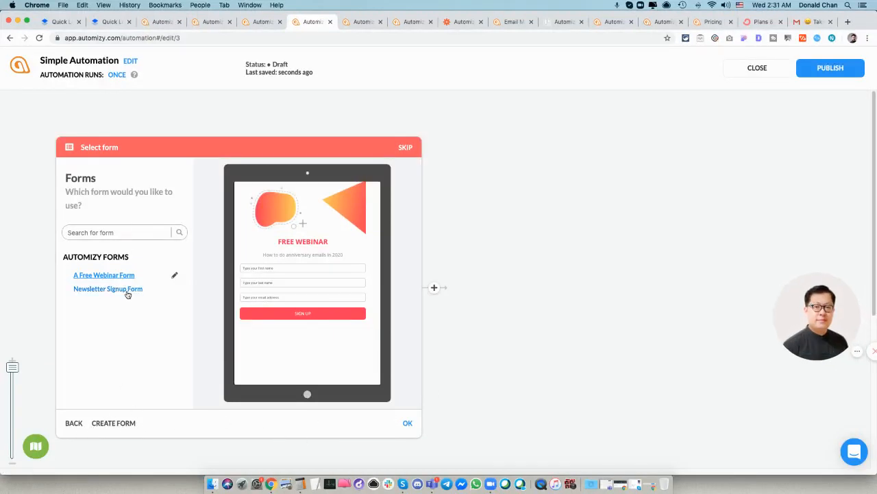
click(407, 423)
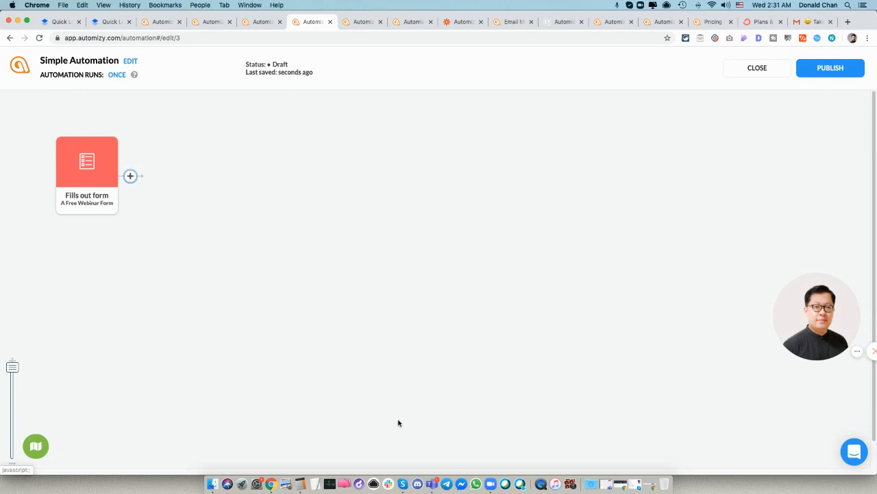
Add an email after the form trigger, browse the pre-made templates, and create the email from the Simple Email layout
click(130, 176)
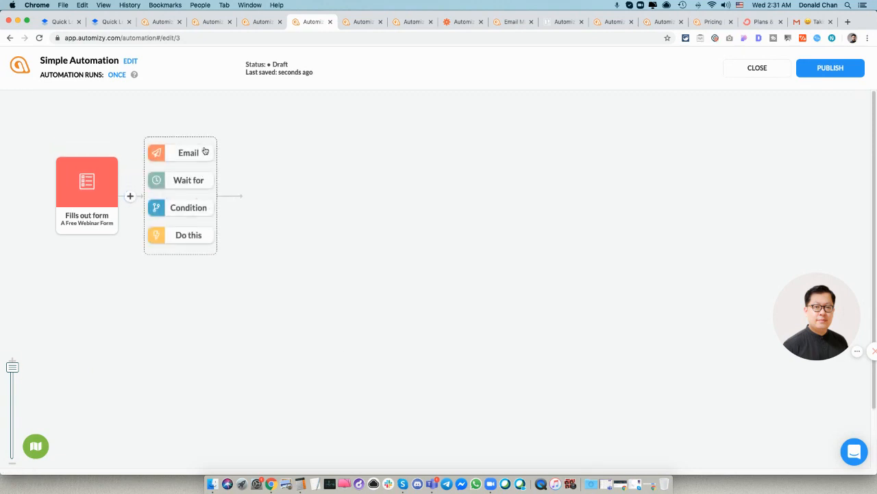
click(200, 157)
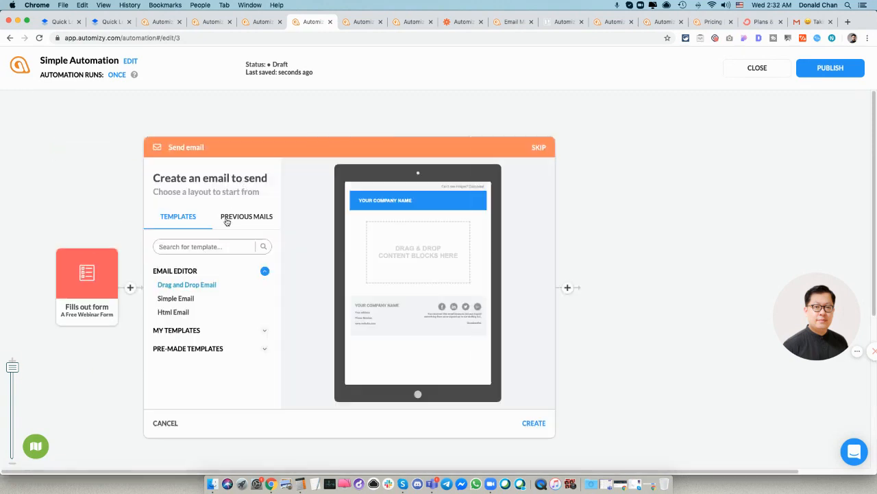
click(214, 350)
click(182, 326)
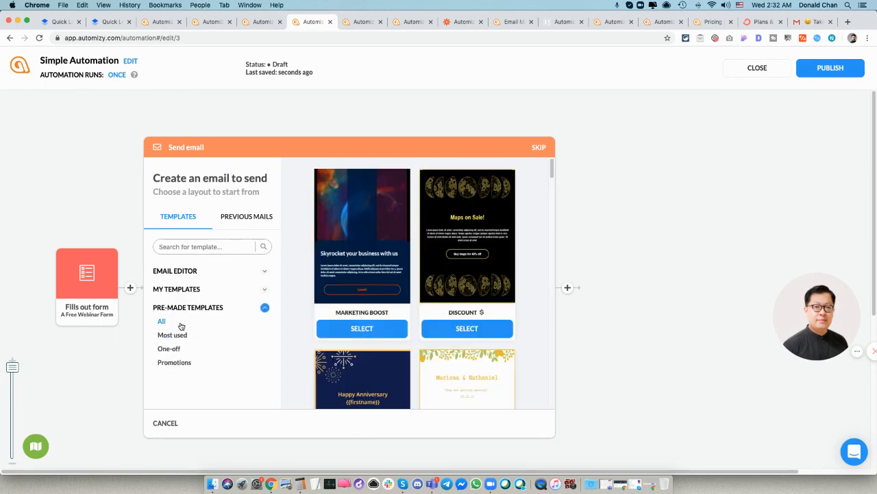
scroll(395, 336, down, 8)
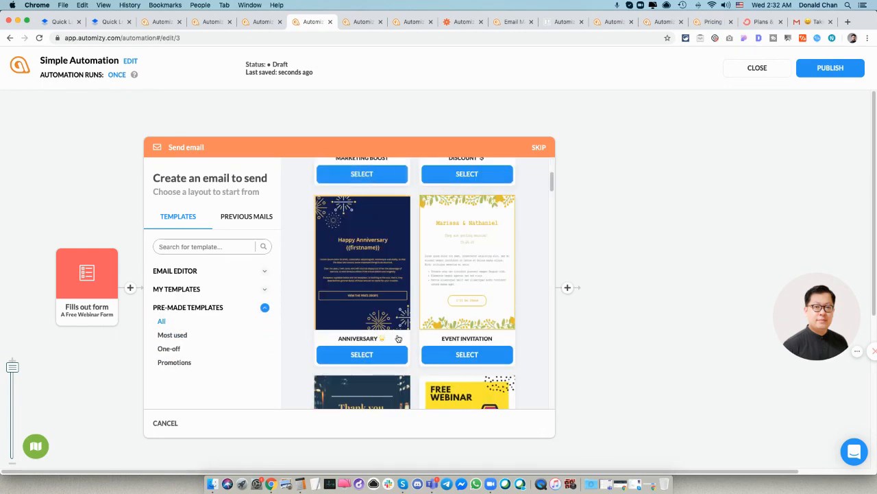
scroll(291, 303, up, 3)
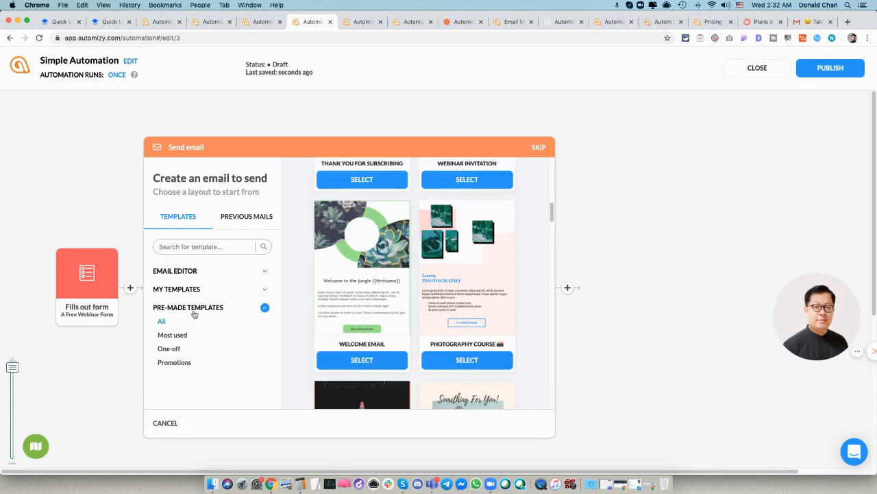
click(188, 275)
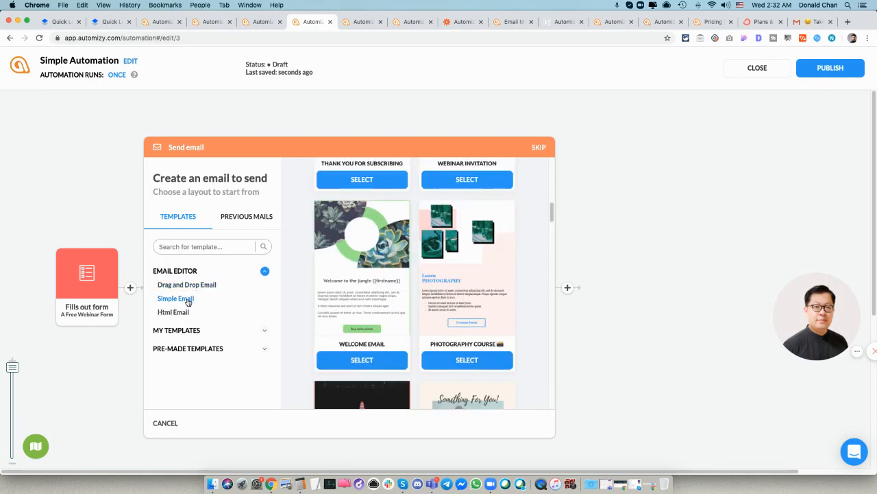
click(176, 298)
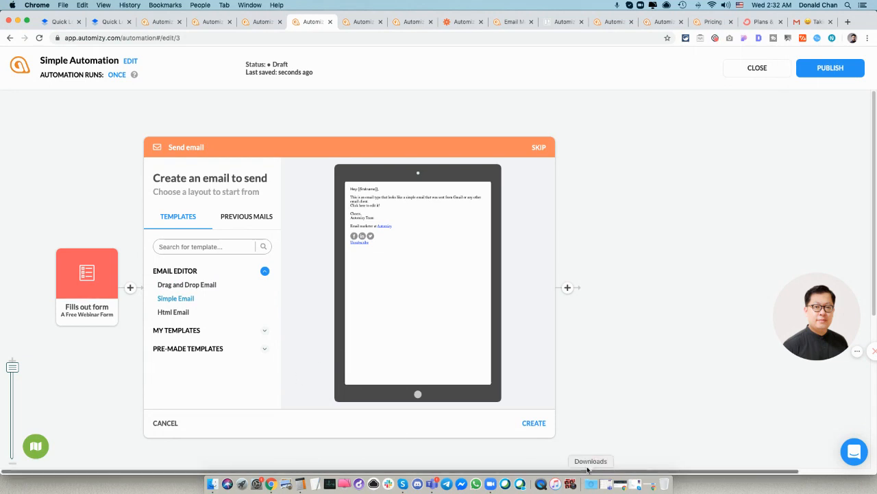
click(536, 423)
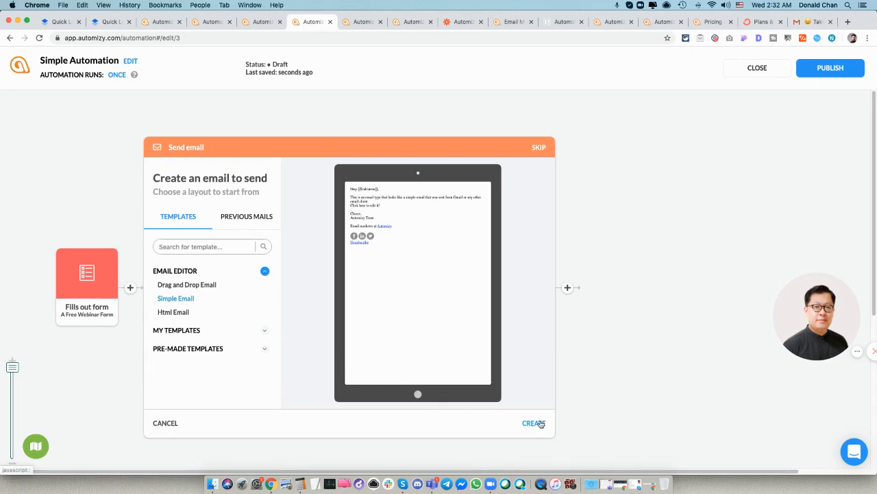
Replace the sender name with the sender's full name and change the sender email to their personal address
drag(423, 152, 292, 136)
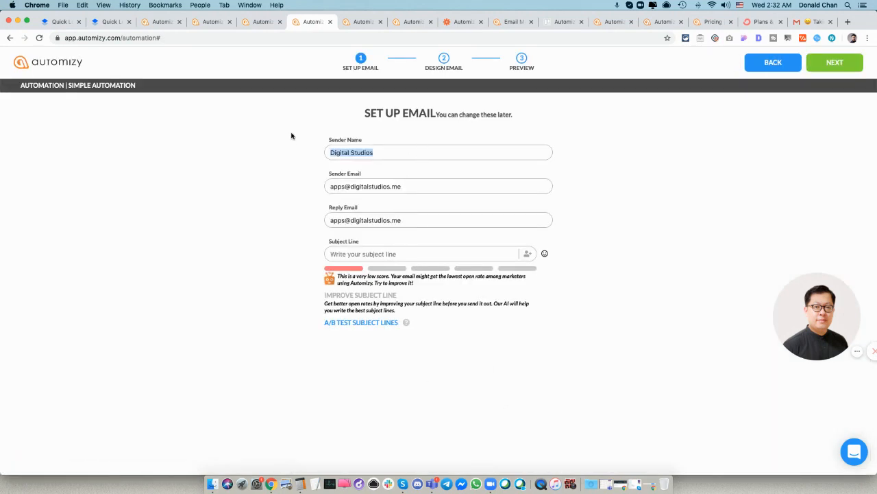
text(Donald Chan)
key(Tab)
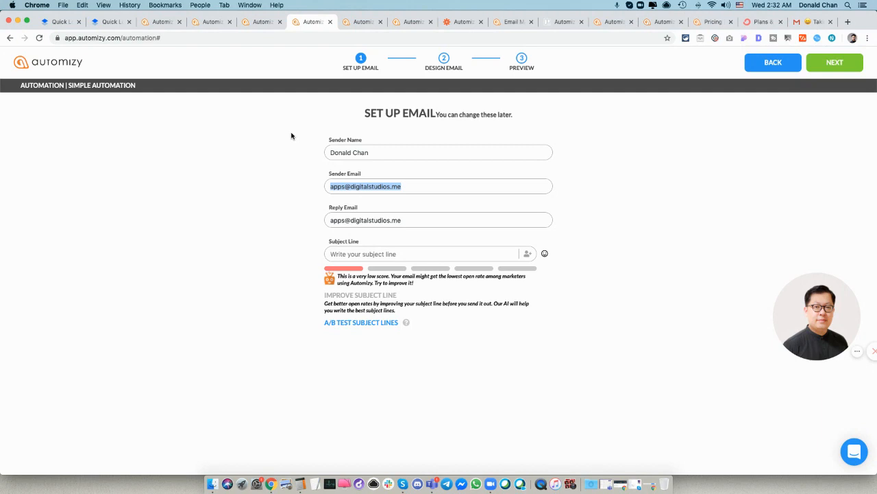
key(Left)
key(Delete)
key(Delete)
key(Delete)
key(Delete)
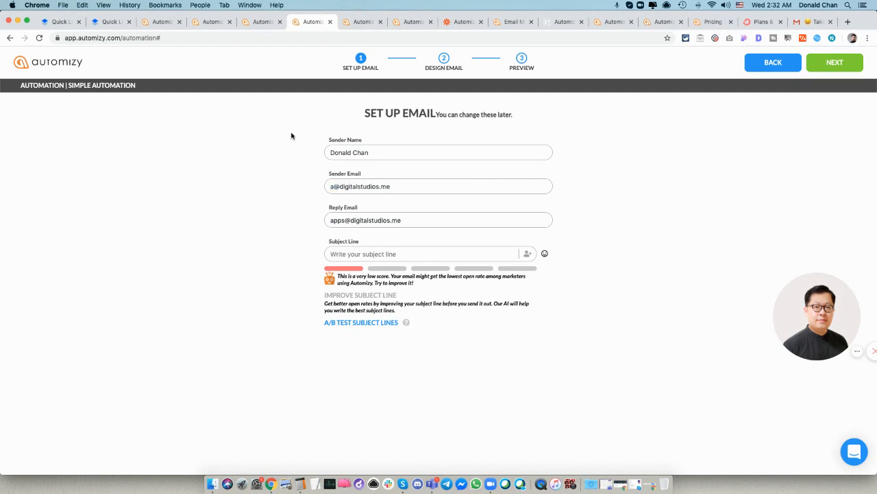
text(donald)
Set the reply email to the same address as the sender email
double_click(347, 187)
key(ctrl+c)
double_click(347, 220)
key(ctrl+v)
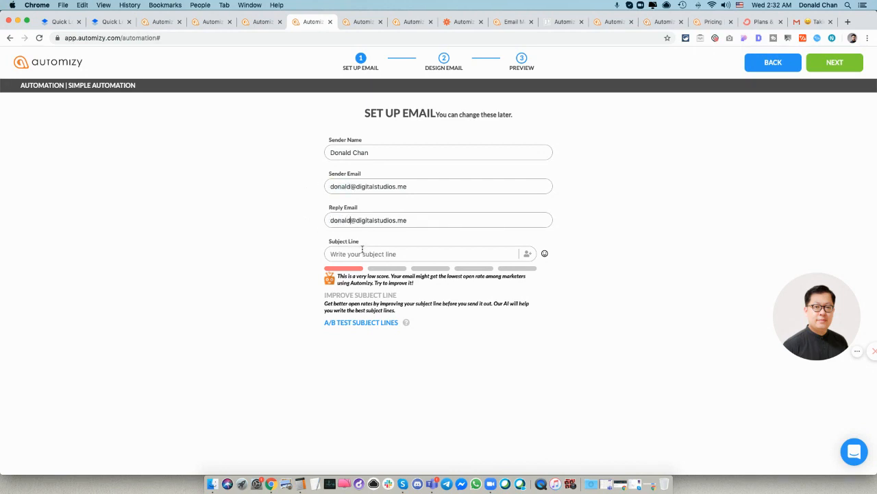
Set the subject line to "Thank you for signing up for our webinar" and proceed to the email design
click(364, 253)
text(Thank)
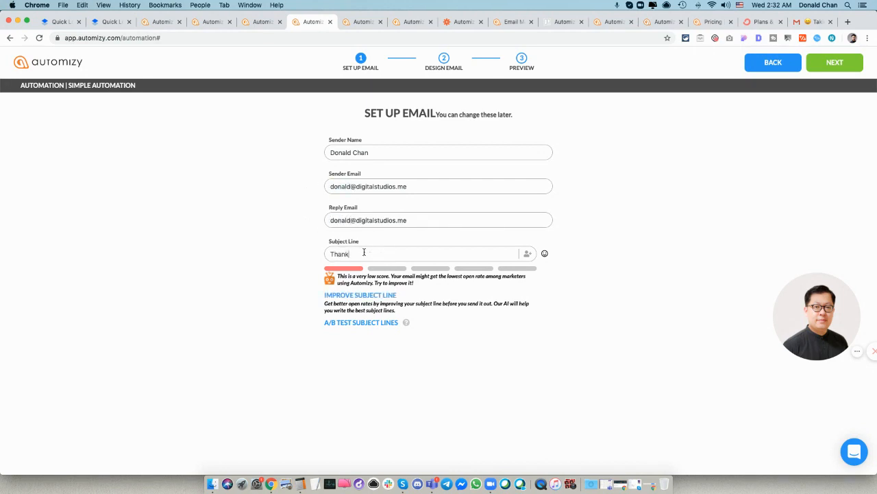
text( you for signing up for our)
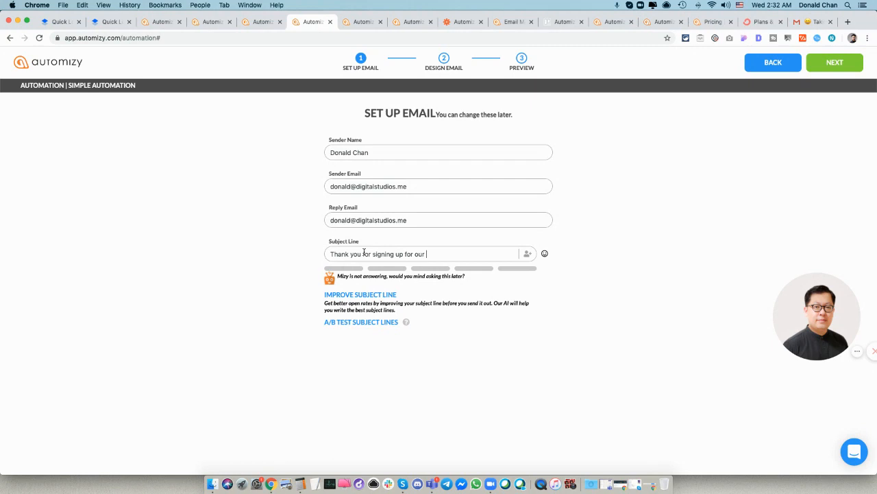
text(webinar)
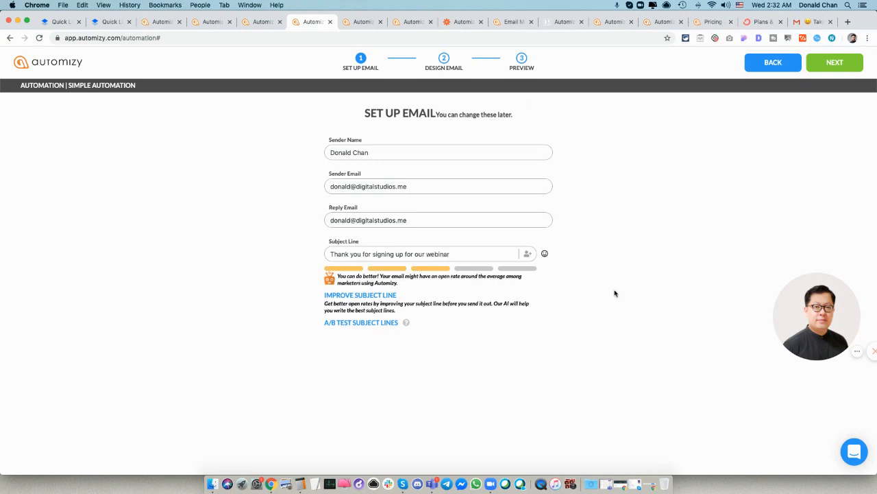
click(838, 69)
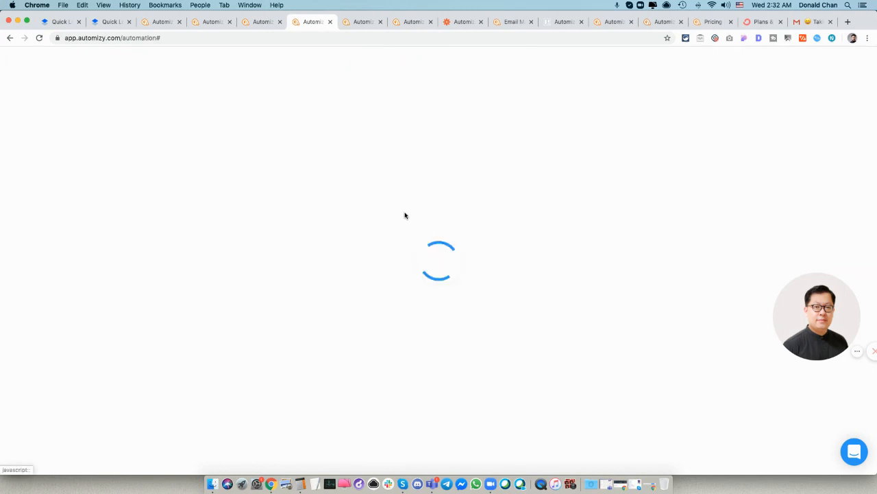
Replace the email body with "Hi there, Thanks for signing up for our webinar. Catch you soon." and sign it with the sender's first name
drag(110, 304, 14, 43)
text(Hi )
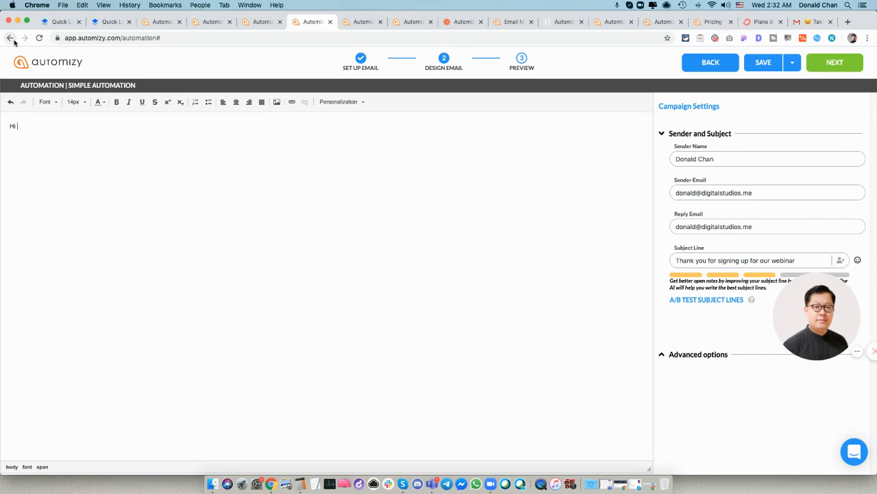
text(there,  )
text(Thanks for signing up)
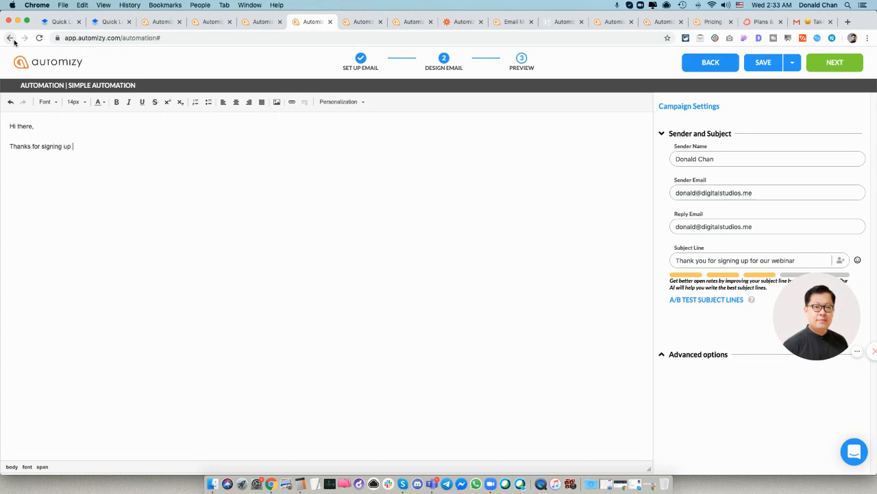
text(r webinar.)
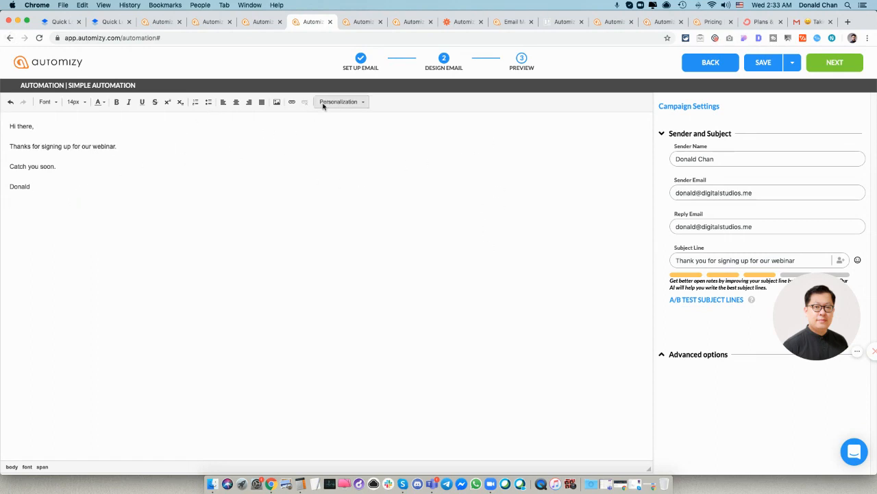
Insert the personalized unsubscribe link below the signature in the email body
click(350, 103)
scroll(349, 161, down, 5)
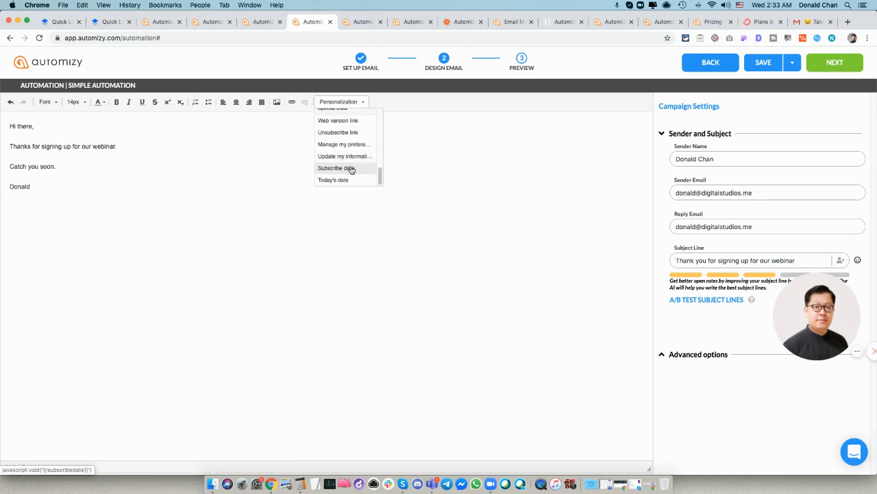
click(349, 132)
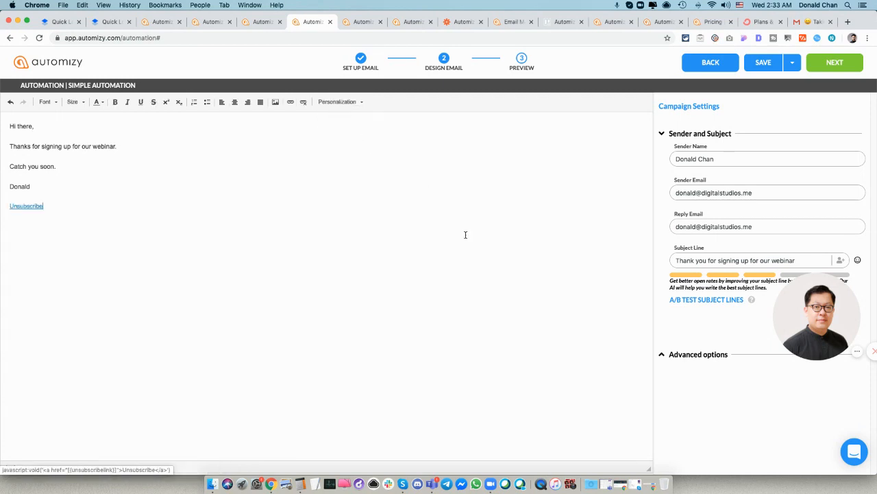
Preview the finished email and confirm it as the automation's send-email step
click(835, 61)
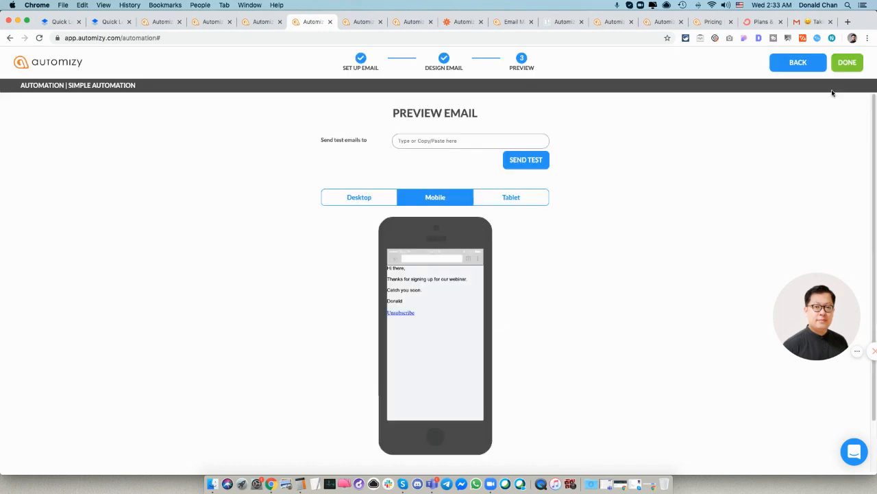
click(847, 62)
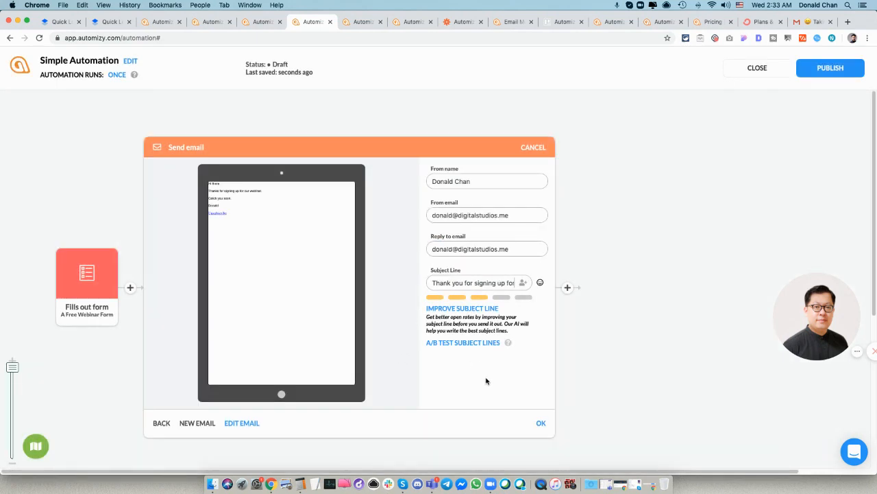
click(541, 422)
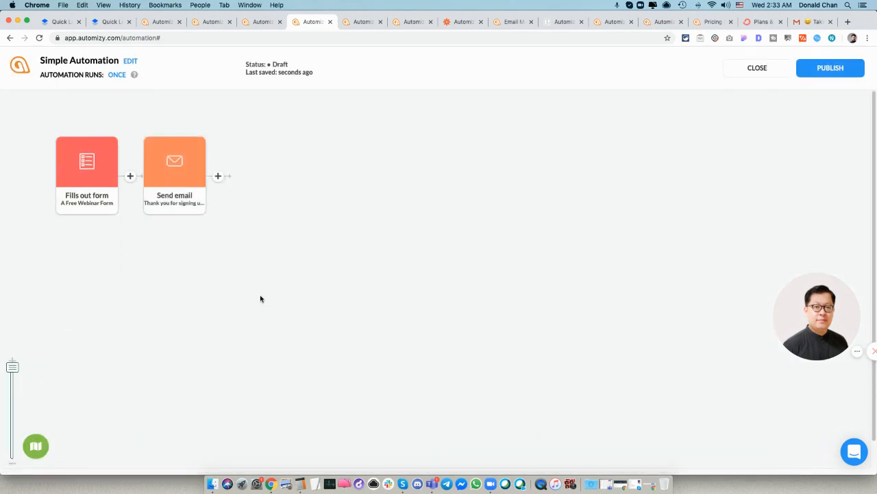
Add a condition after the email that checks whether the contact has opened the thank-you email
click(220, 179)
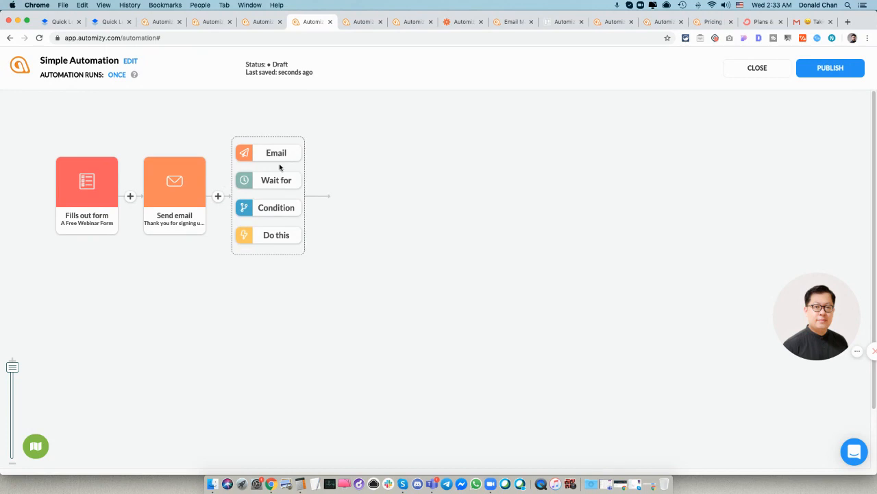
click(279, 212)
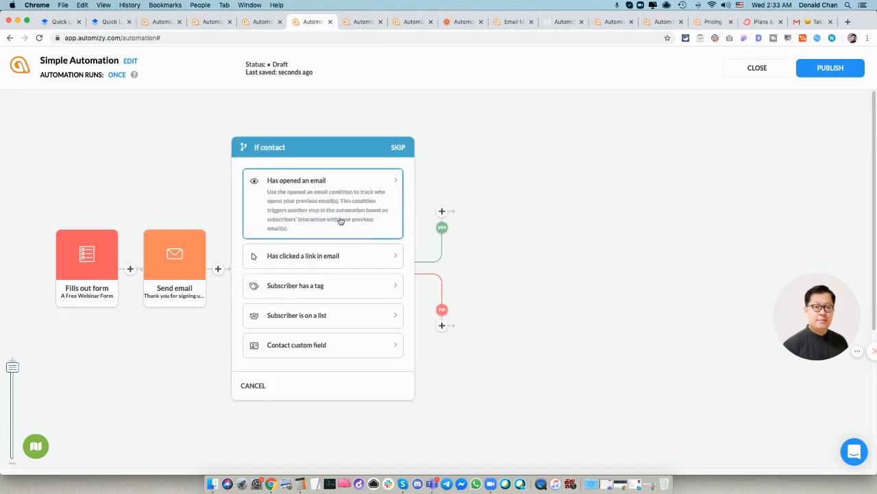
click(316, 207)
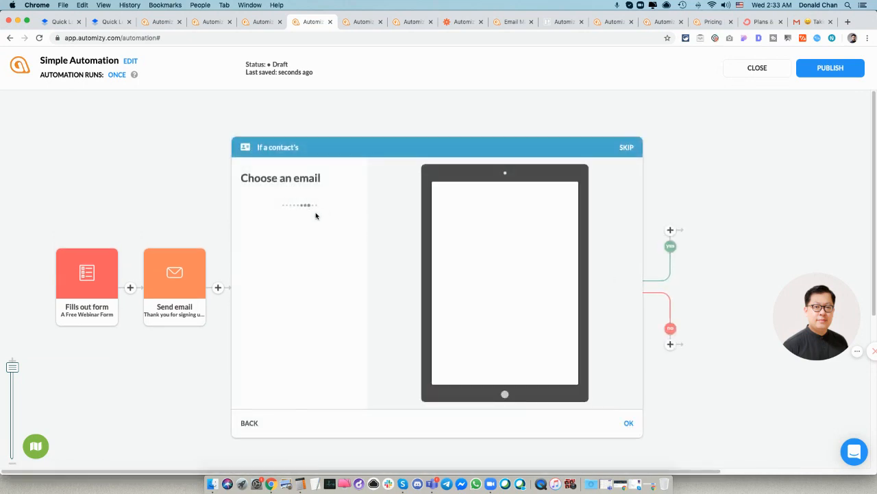
click(629, 423)
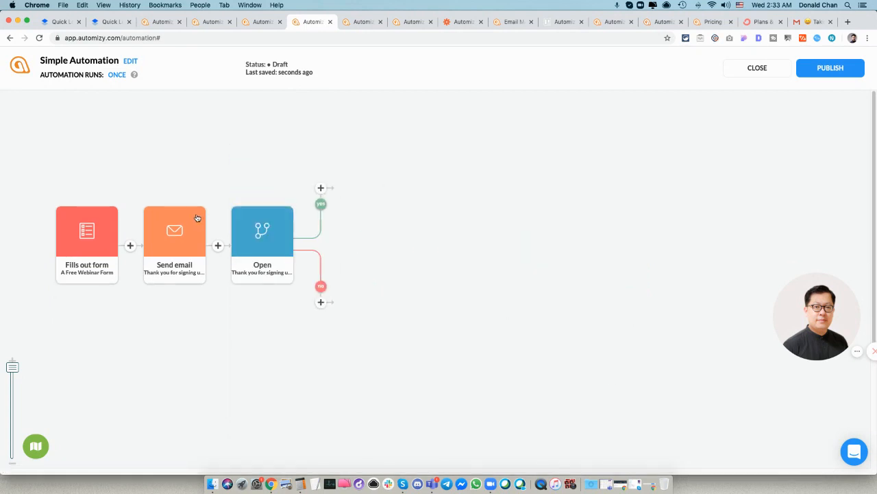
On the condition's yes branch, add an action that adds the tag "tag one" to the contact
click(321, 188)
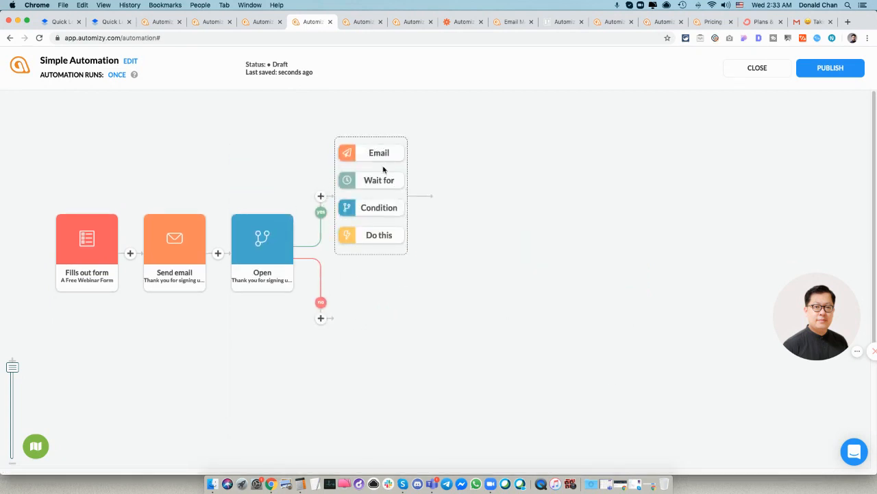
click(383, 239)
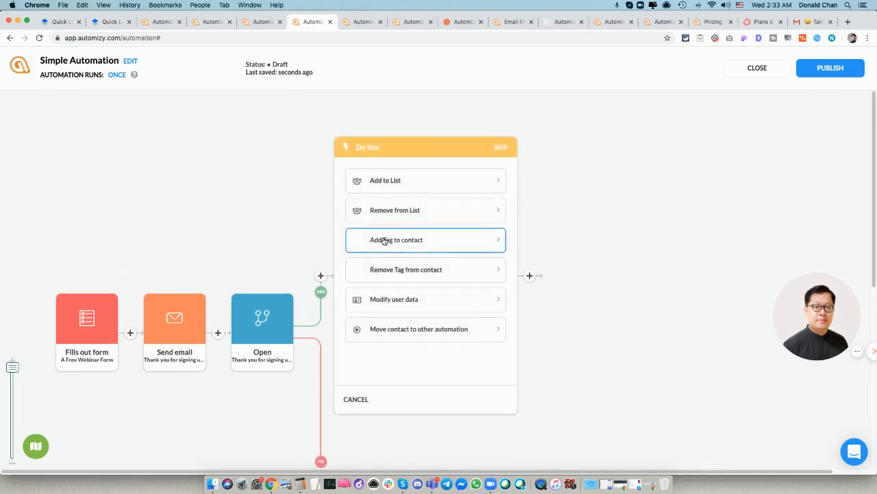
click(432, 241)
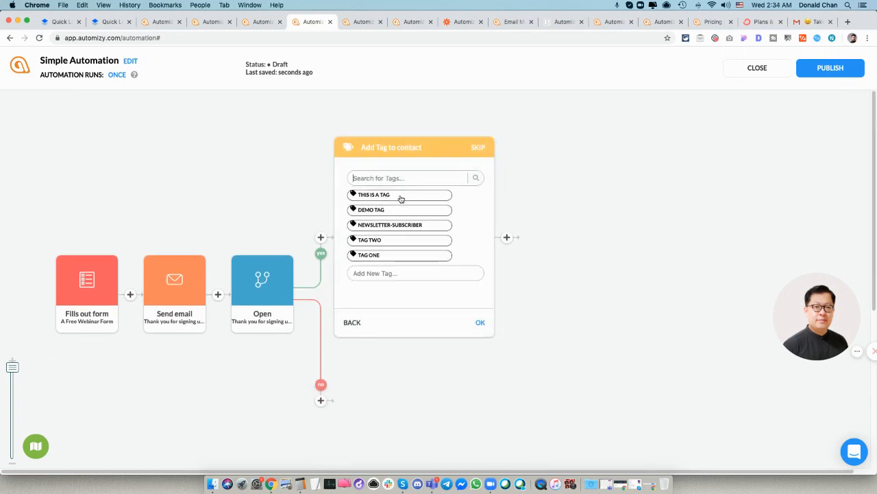
click(386, 256)
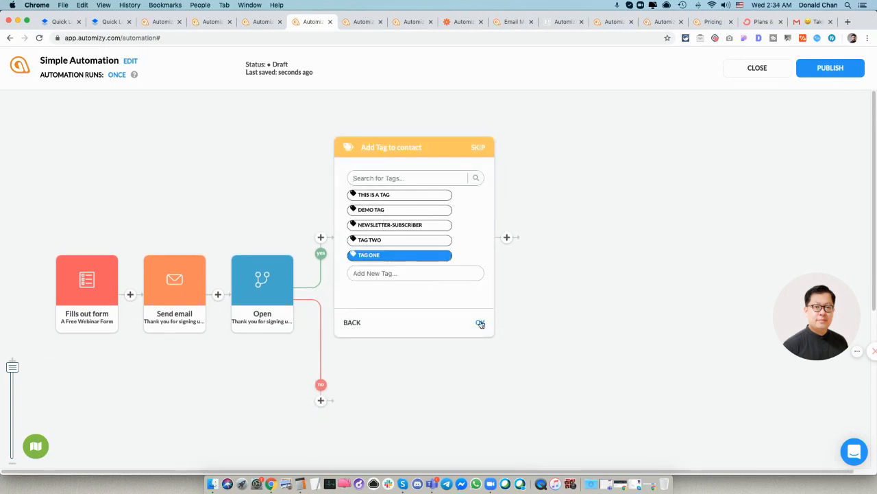
click(480, 323)
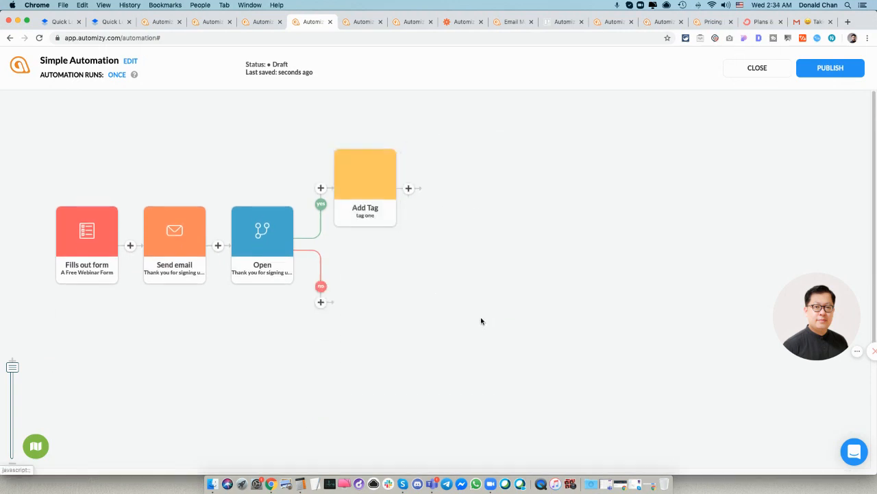
On the condition's no branch, add an action that adds the tag "tag one" to the contact
click(321, 303)
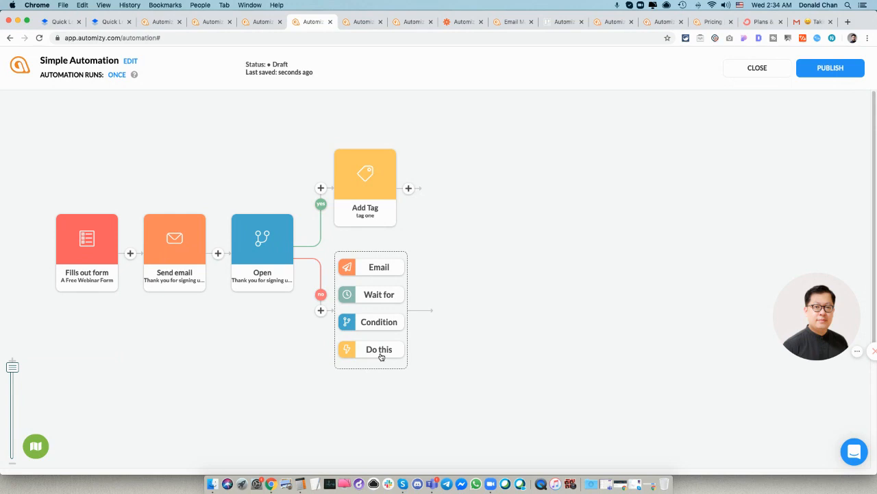
click(381, 356)
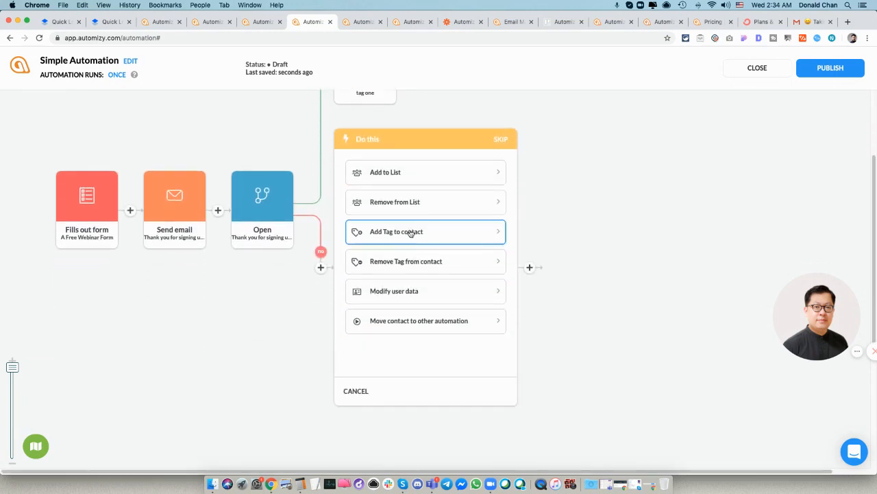
click(409, 235)
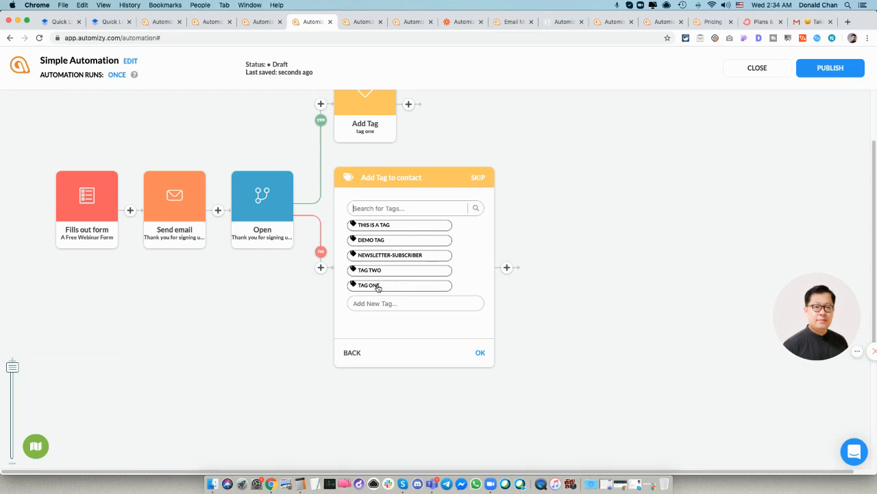
click(378, 286)
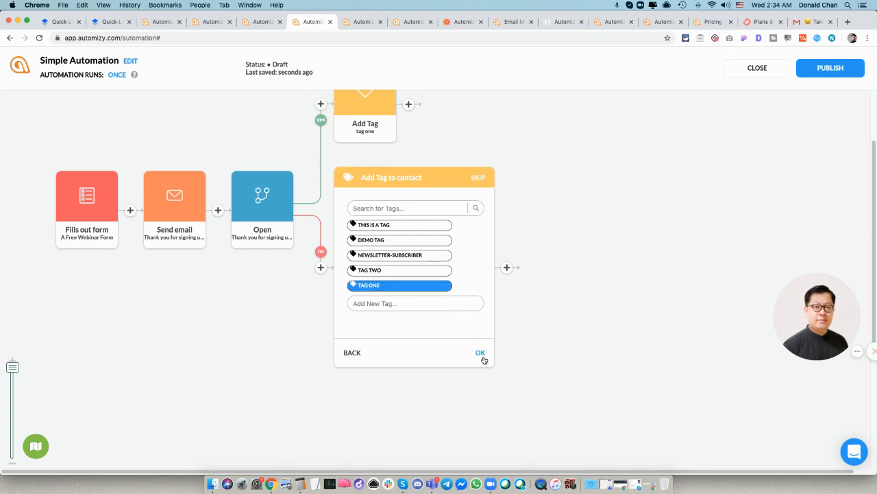
click(481, 353)
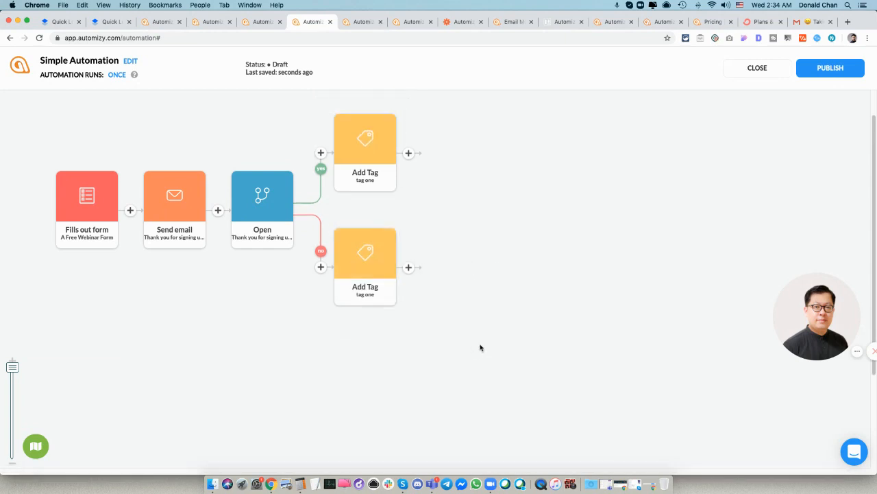
Change the yes branch's tag action so that it removes "tag one" from the contact
click(364, 160)
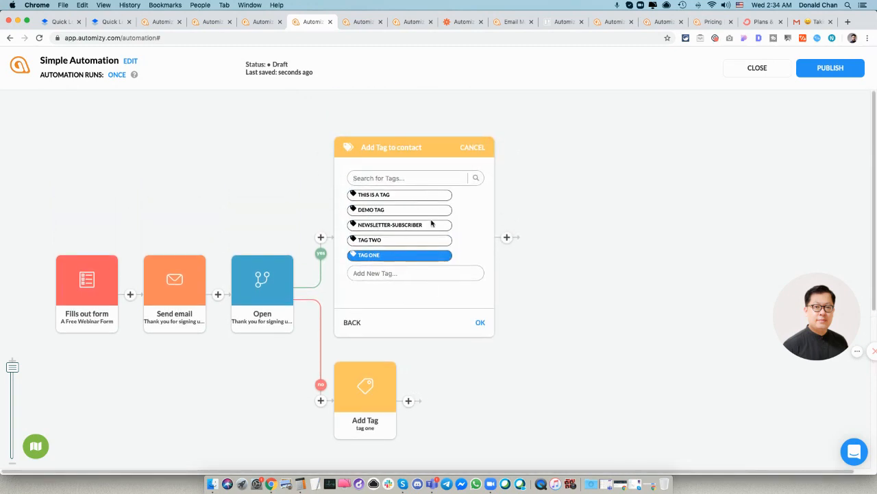
click(352, 322)
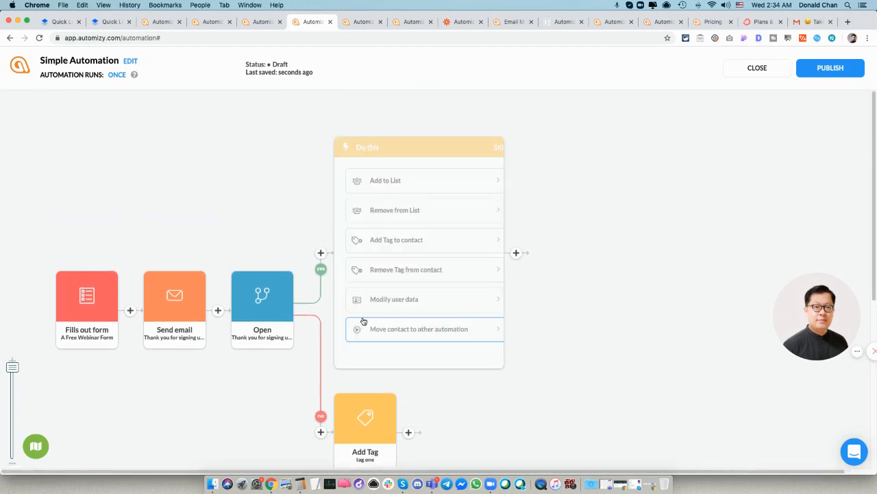
click(403, 275)
click(376, 257)
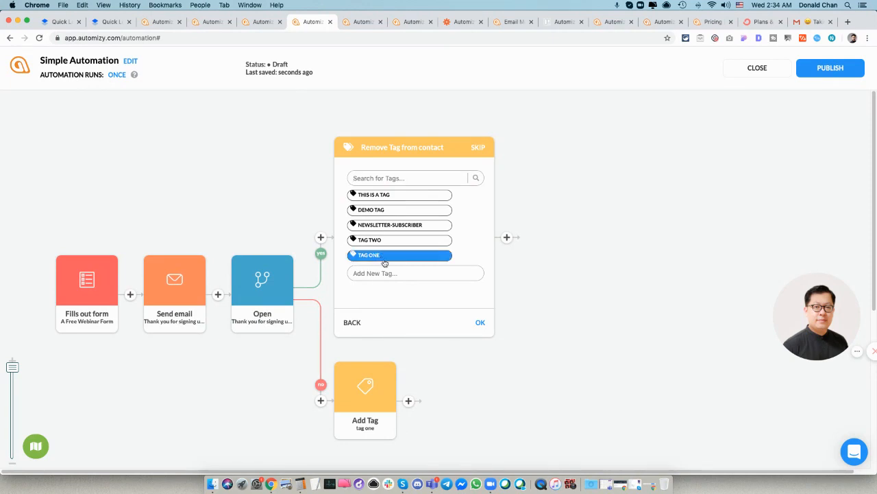
click(481, 324)
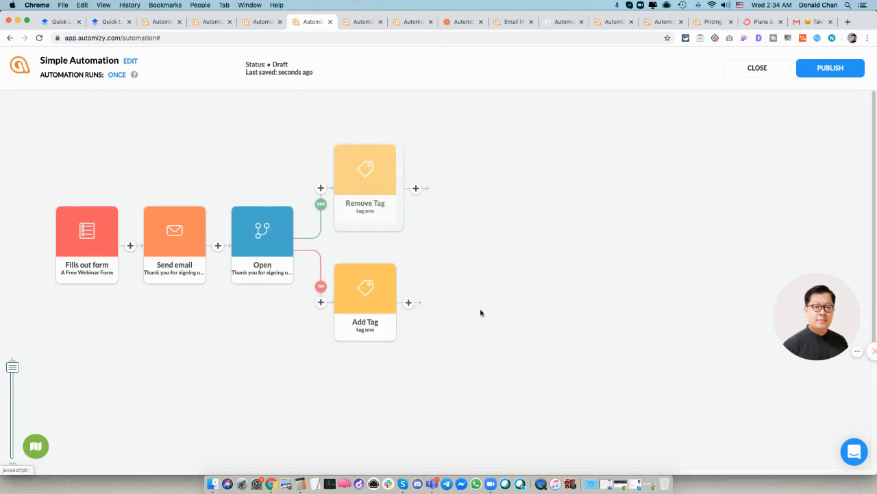
After the yes branch's remove-tag action, add an action that adds the tag "tag two" to the contact
click(408, 189)
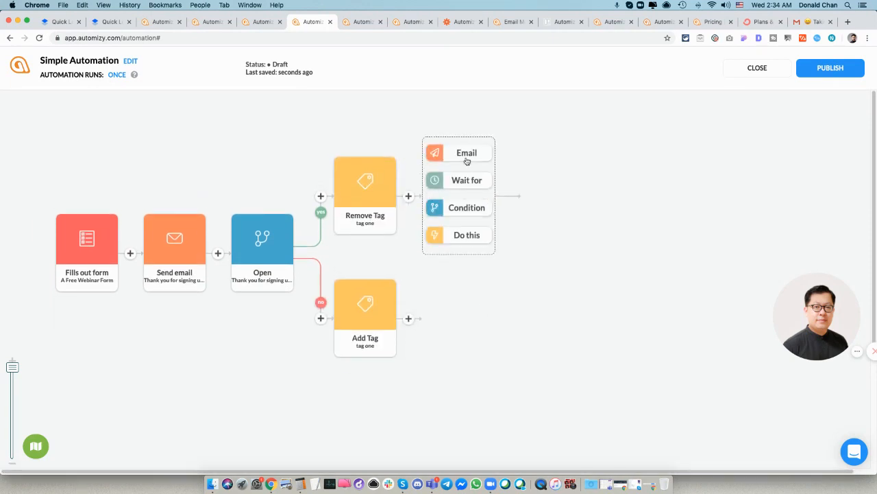
click(465, 235)
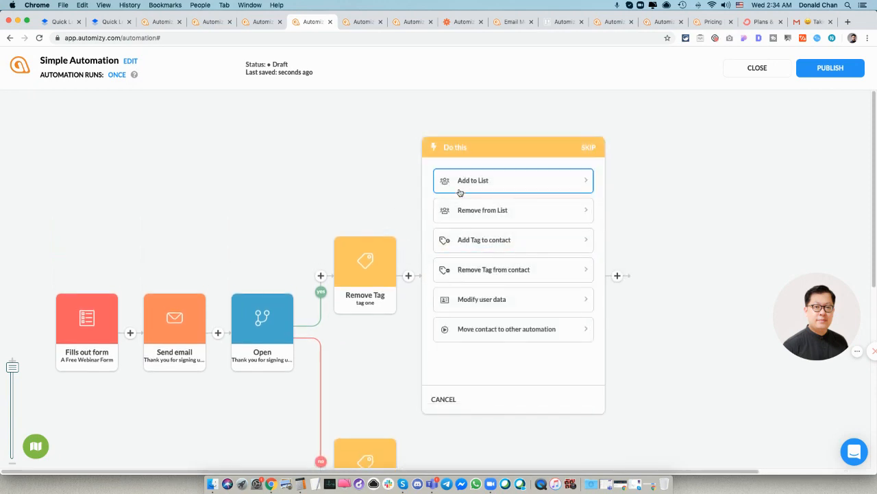
click(487, 240)
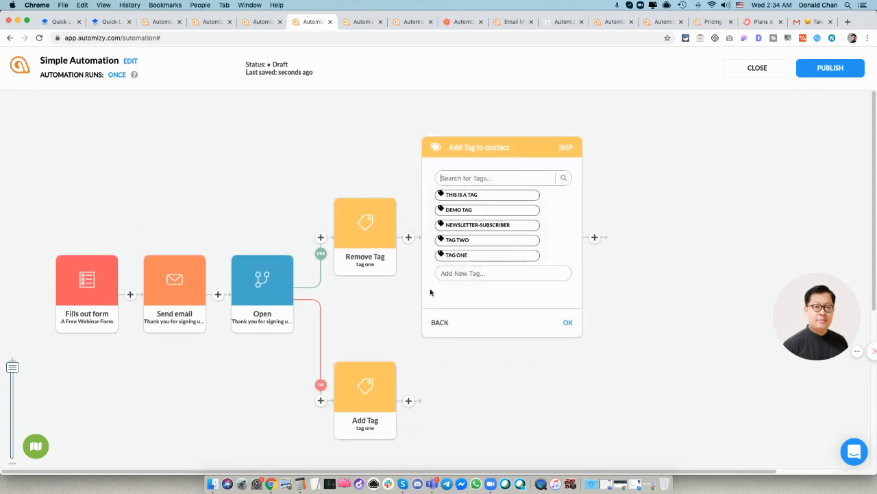
click(487, 240)
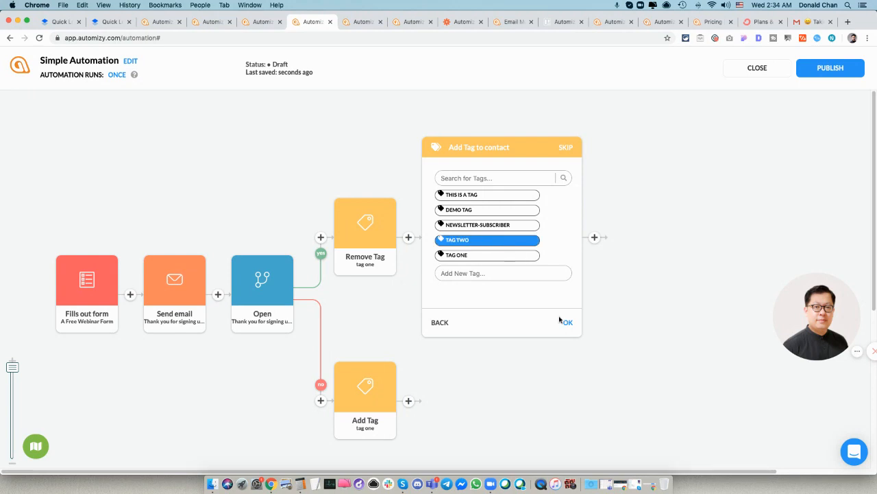
click(567, 323)
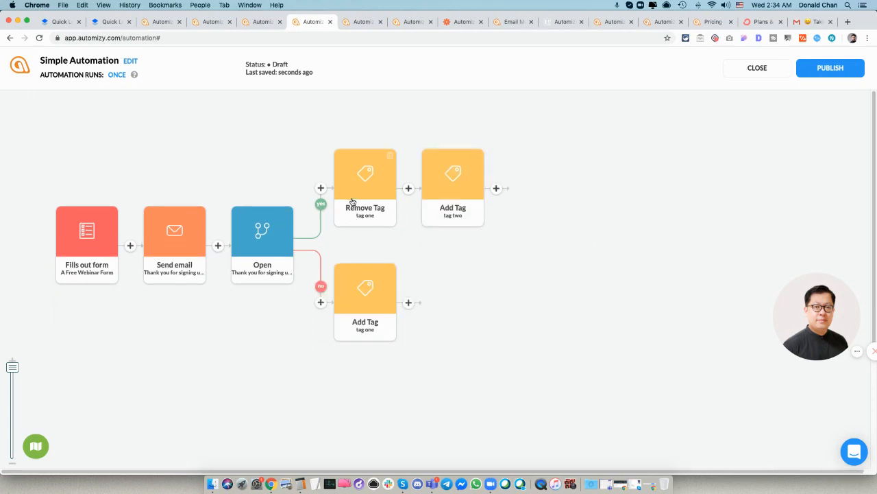
Add a wait of 1 day after the "tag two" action on the yes branch
click(496, 189)
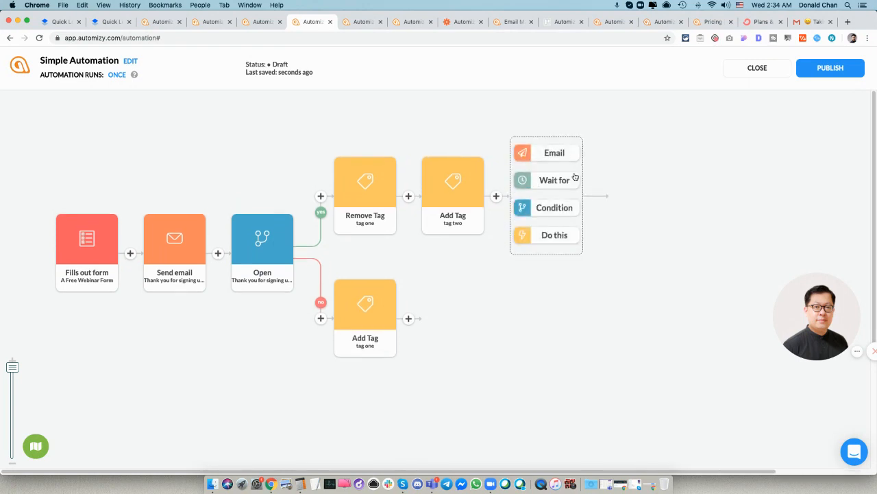
click(562, 181)
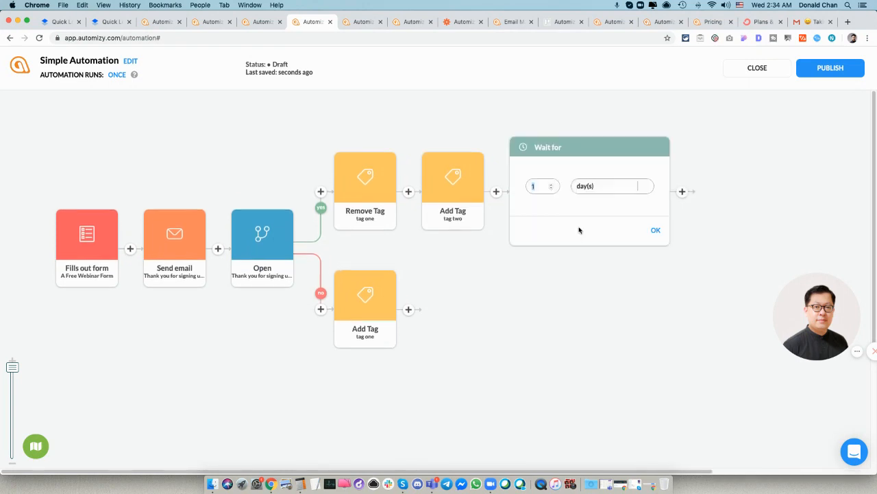
click(552, 185)
click(656, 231)
After the yes branch's wait, add an email step by duplicating the previous Demo Automation mail "Taking it one step at at time"
click(584, 189)
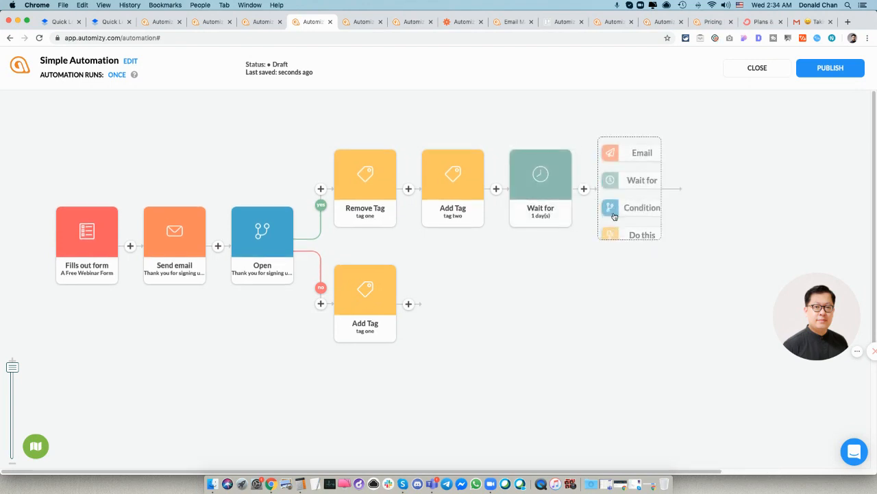
click(641, 153)
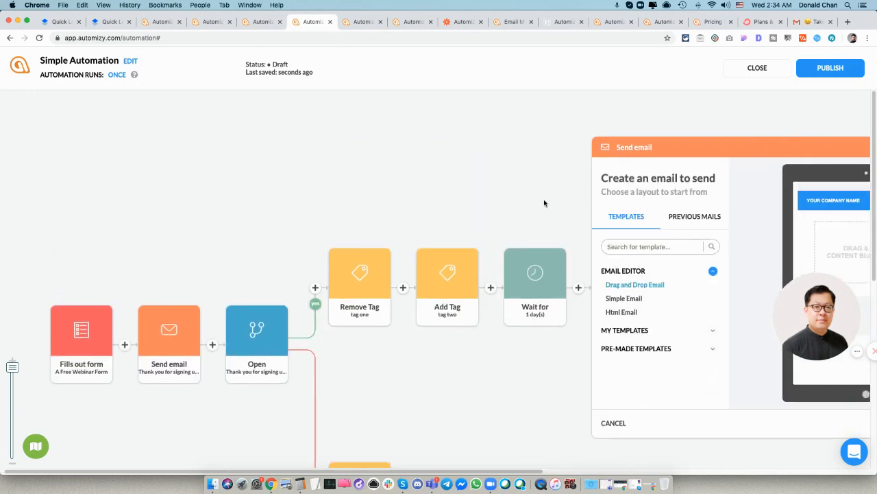
click(332, 196)
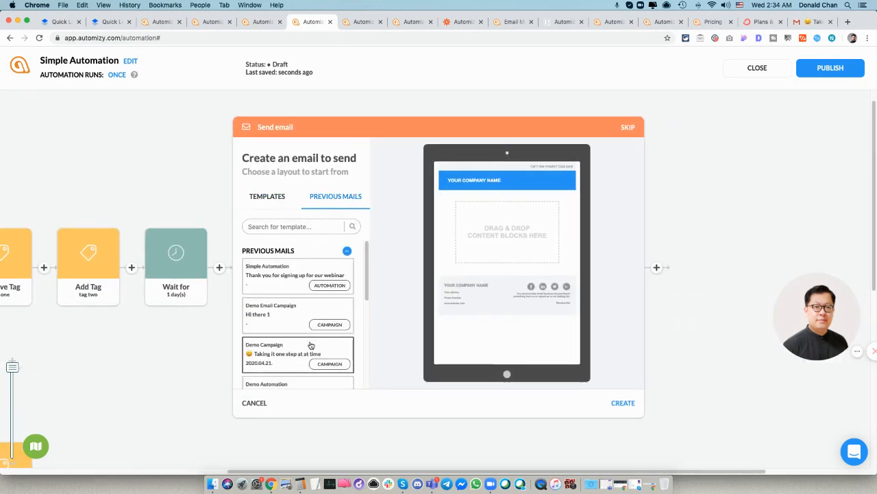
scroll(312, 346, down, 2)
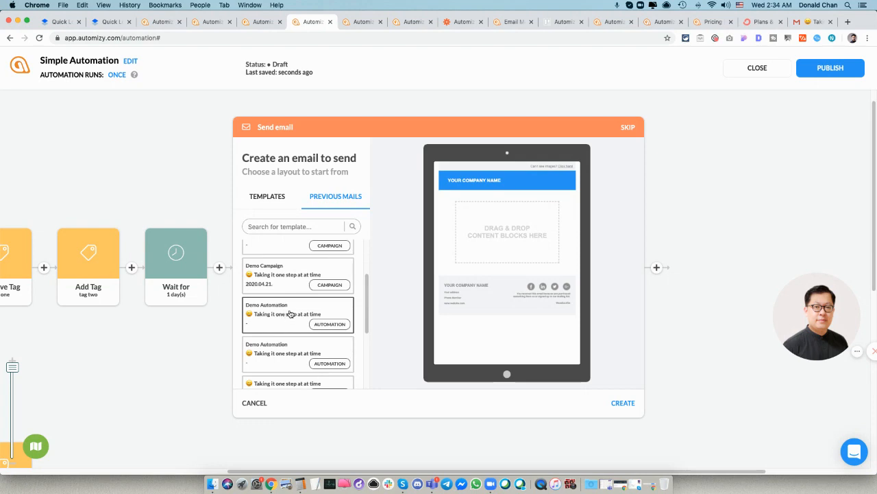
click(288, 314)
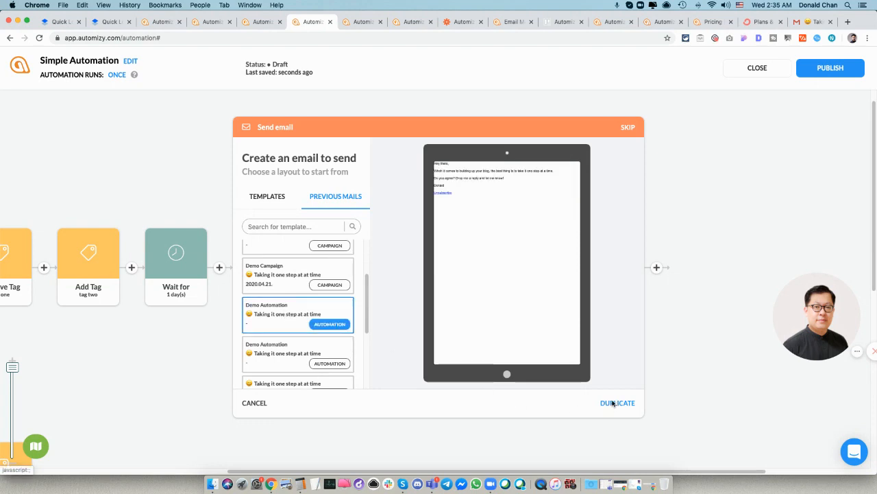
click(612, 403)
click(631, 404)
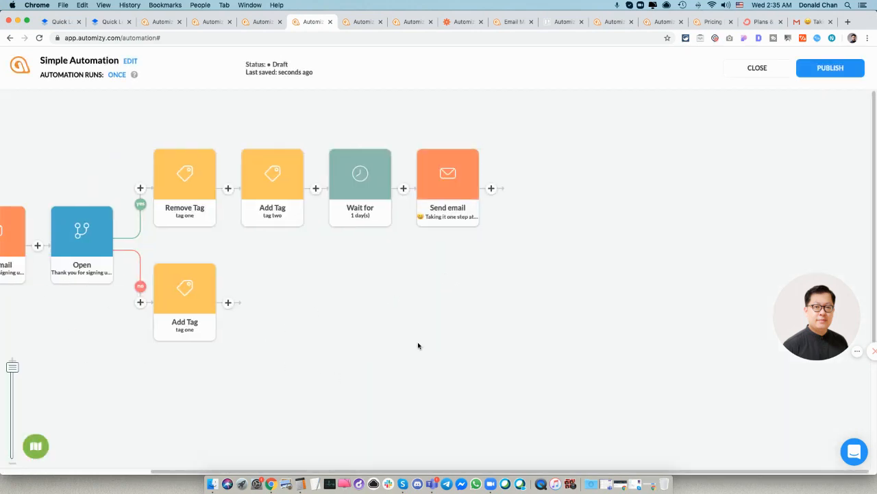
Add a wait of 1 day after the add-tag action on the no branch
click(229, 303)
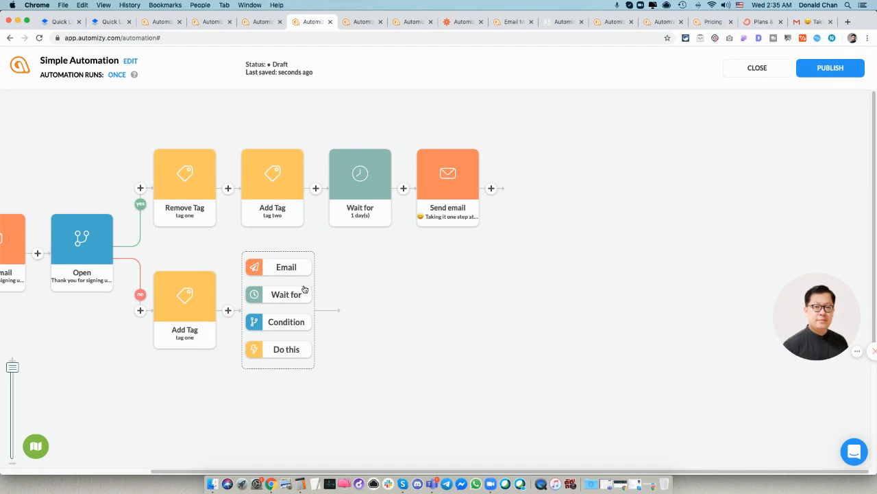
click(297, 299)
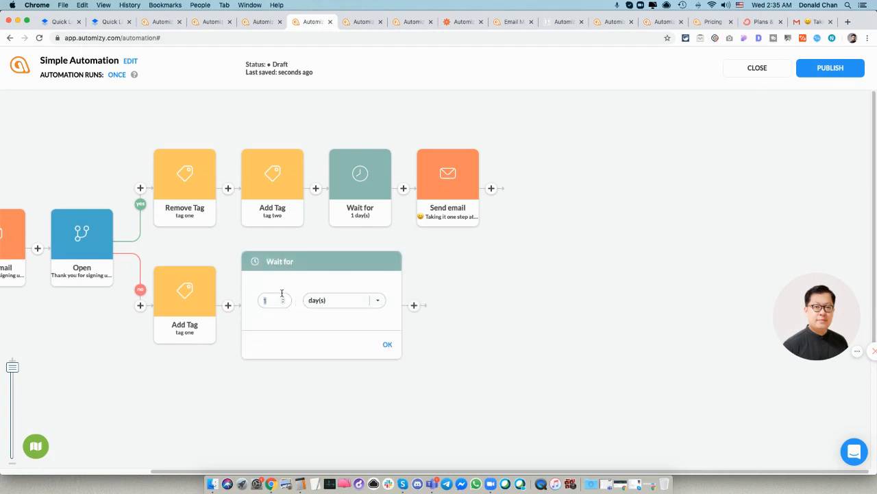
click(387, 344)
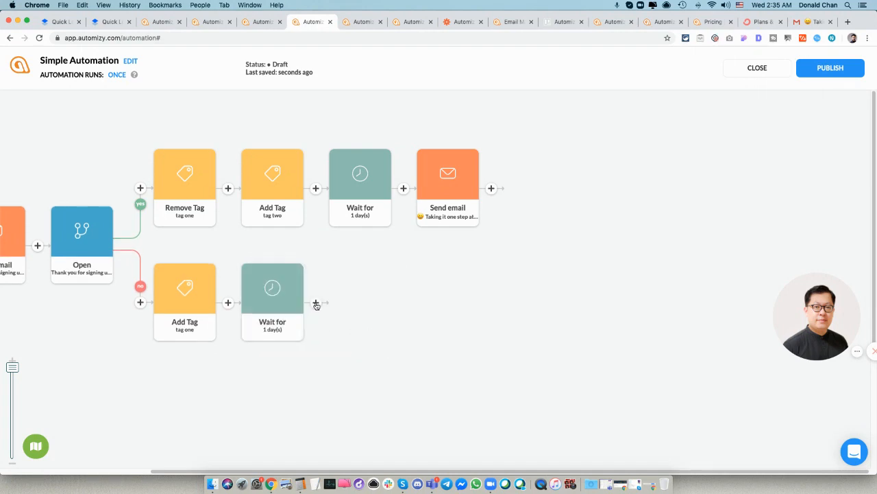
After the no branch's wait, add a modify-user-data action that sets the Favourite Number custom field to 0
click(316, 309)
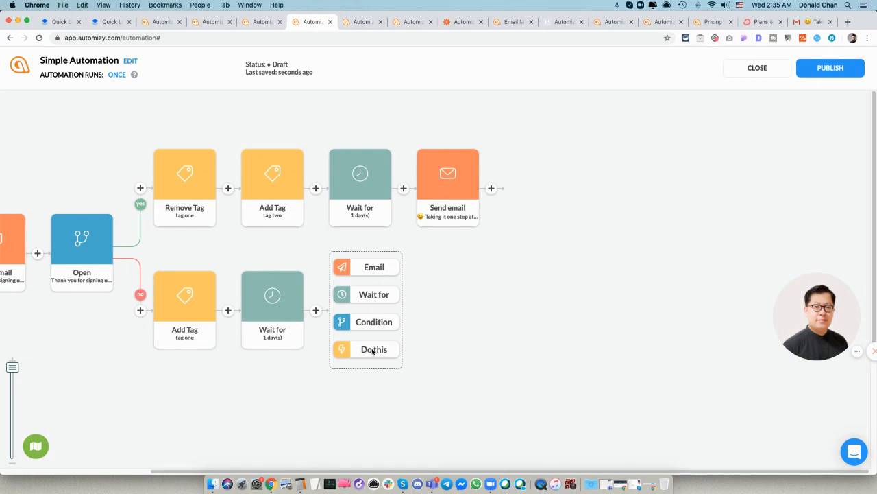
click(374, 350)
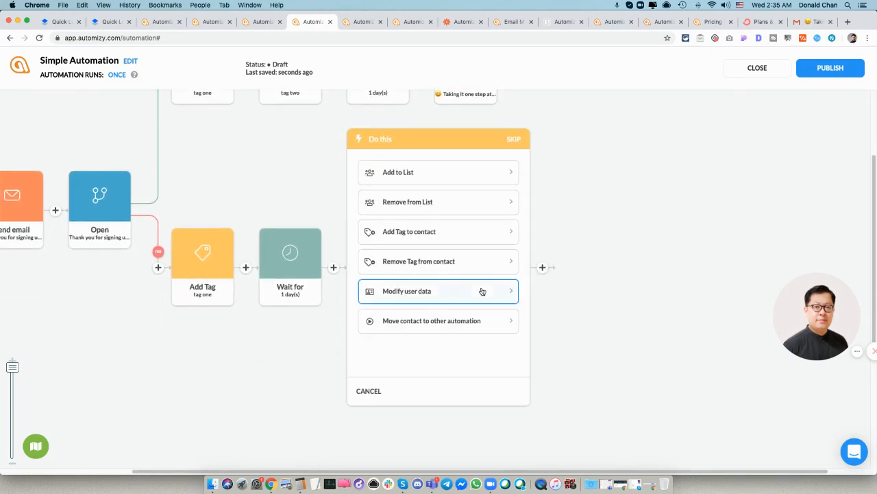
click(480, 291)
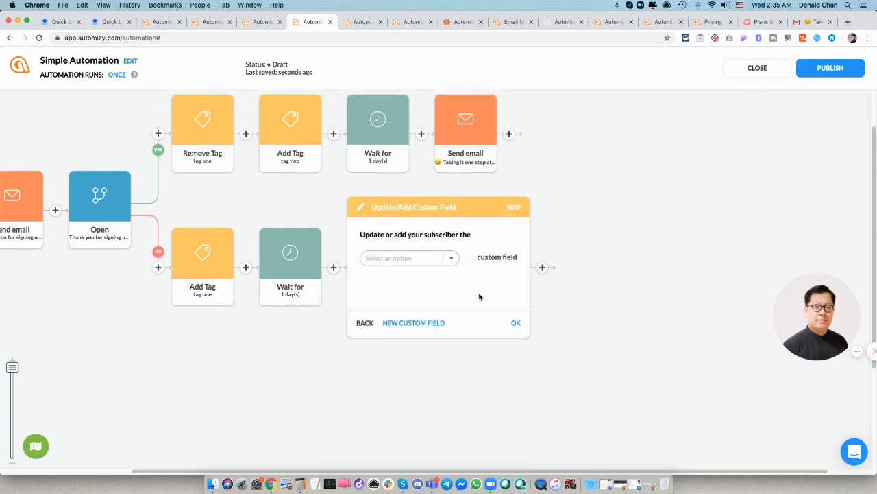
click(418, 261)
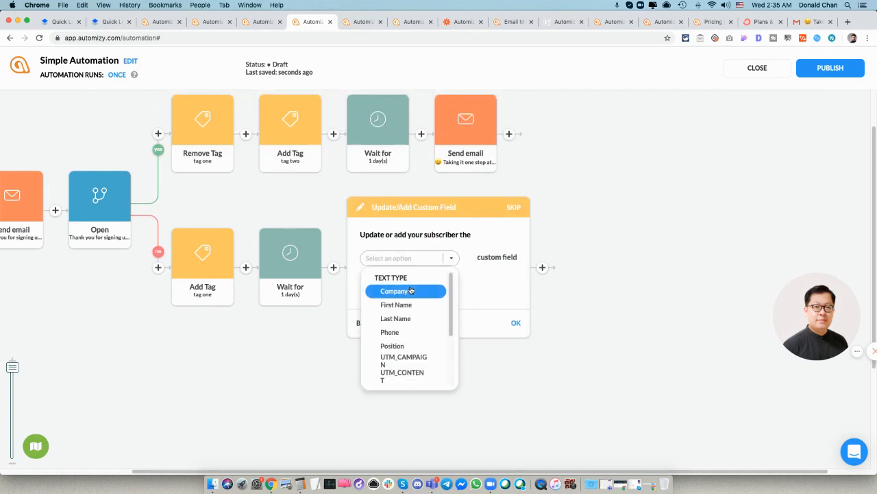
scroll(427, 337, down, 2)
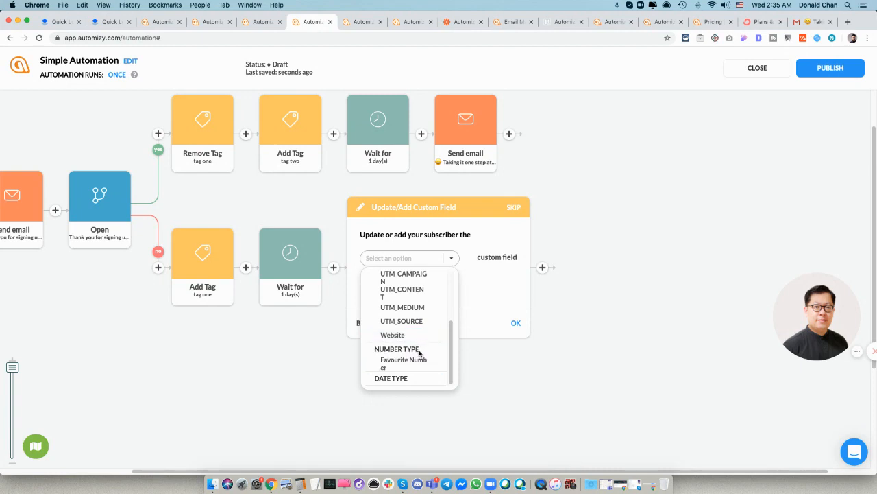
scroll(417, 348, up, 3)
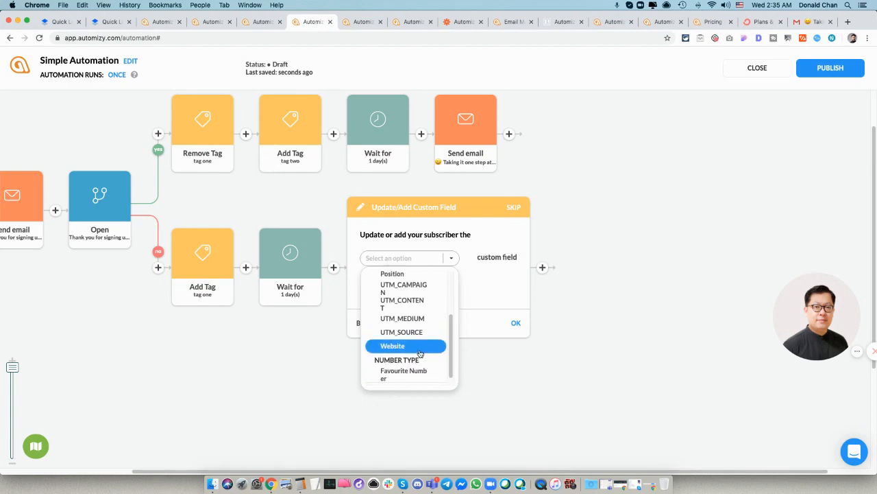
click(392, 259)
click(392, 259)
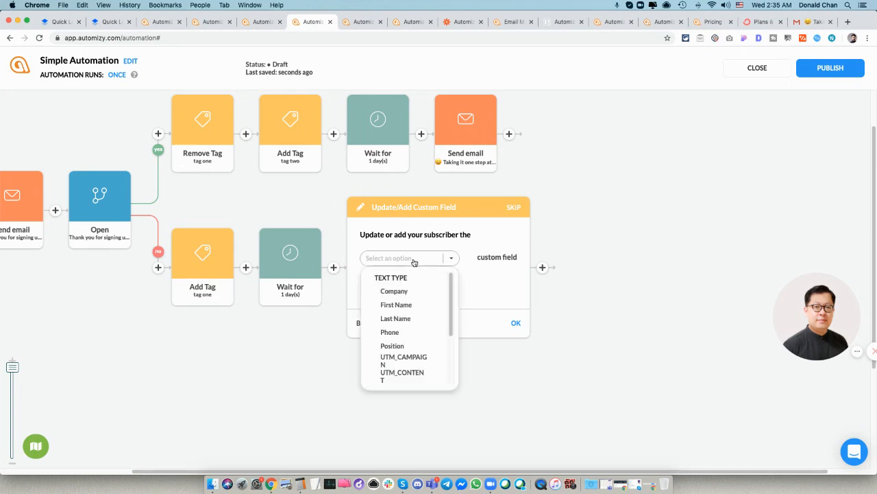
scroll(437, 317, down, 3)
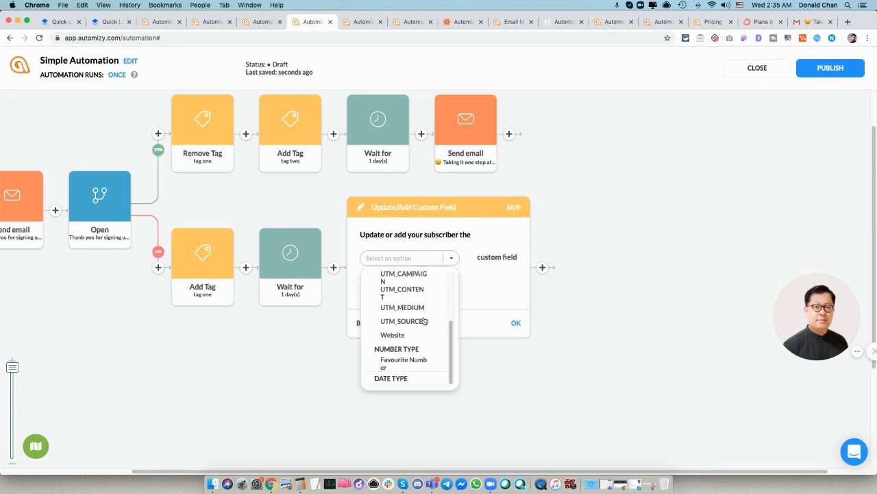
click(419, 364)
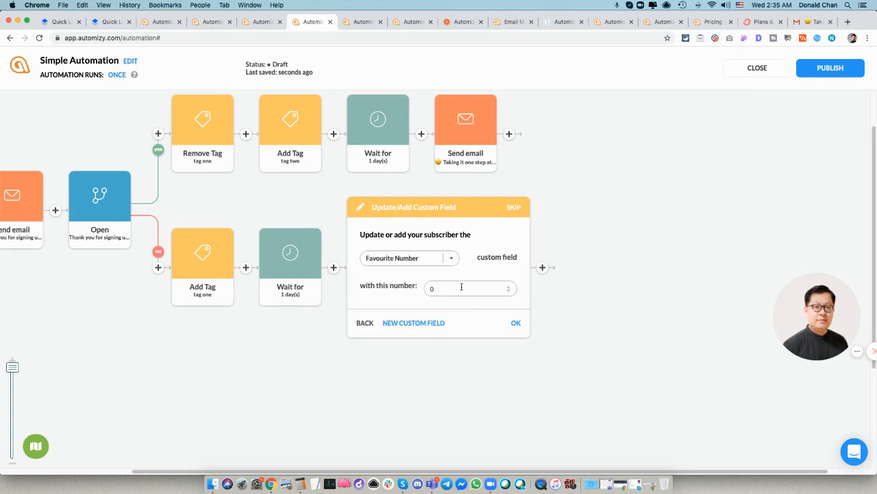
click(516, 322)
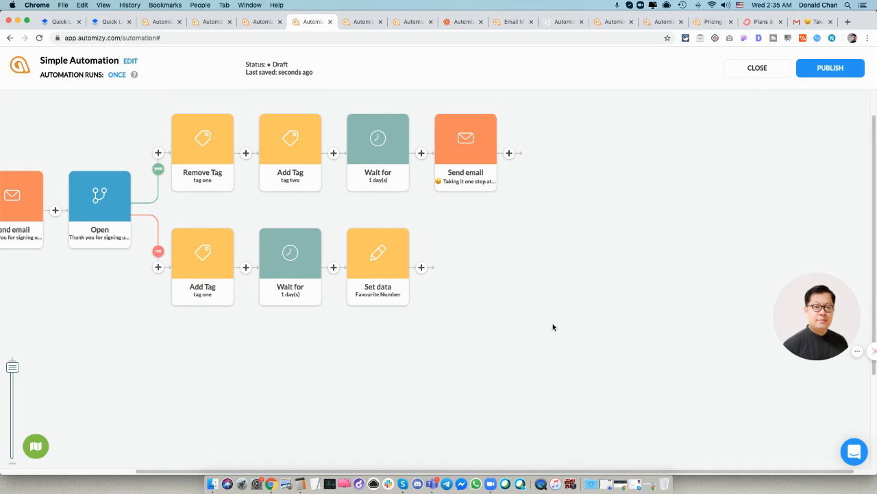
Set the Simple Automation to run multiple times and publish it
click(116, 76)
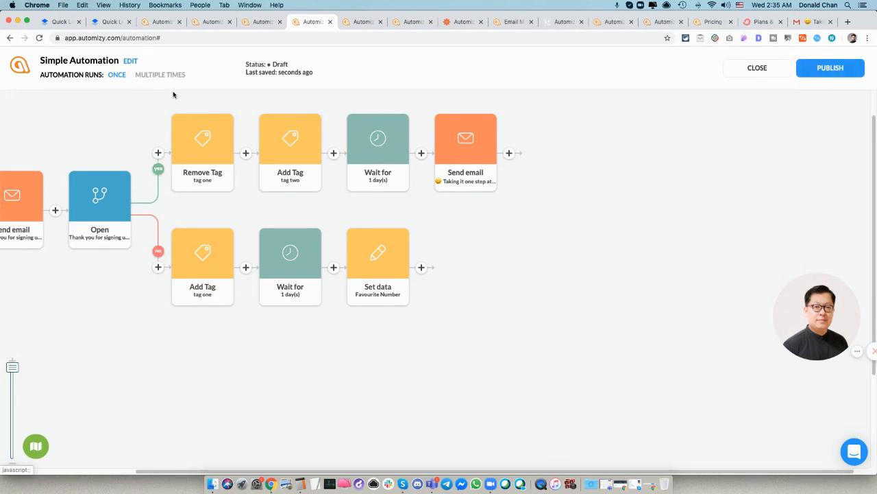
click(177, 76)
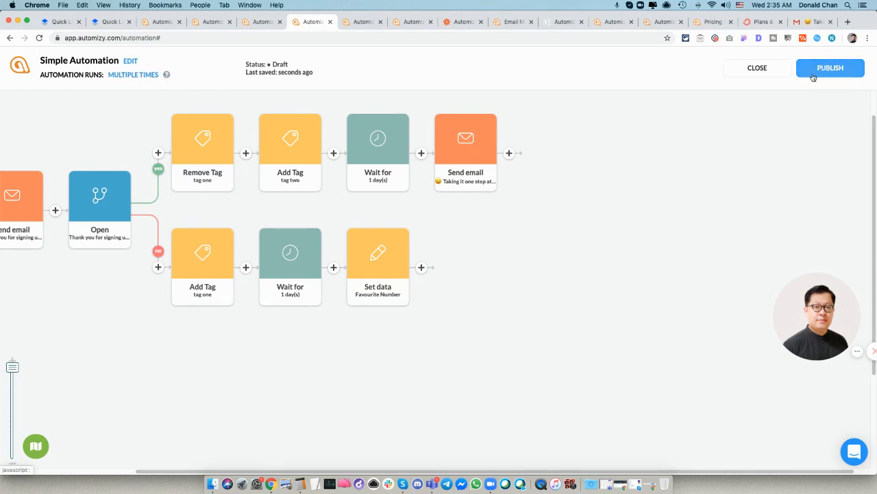
mouse_move(17, 369)
mouse_down()
mouse_move(11, 396)
mouse_move(12, 366)
mouse_up()
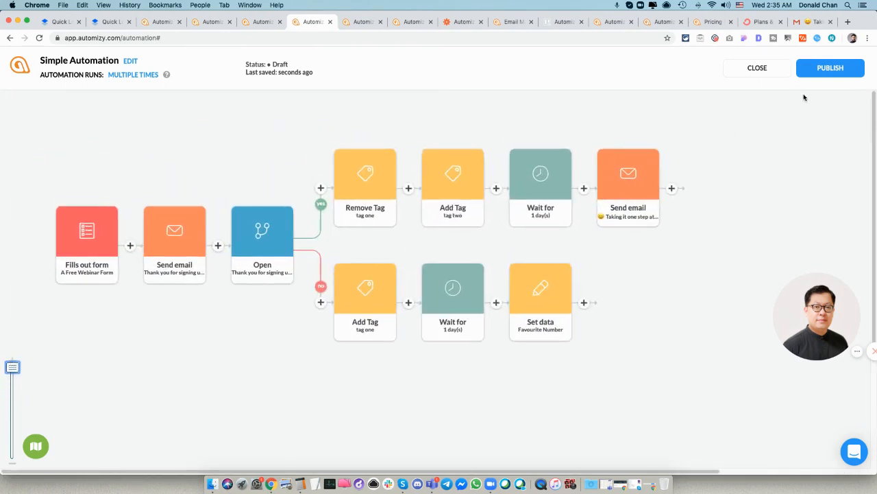
click(816, 68)
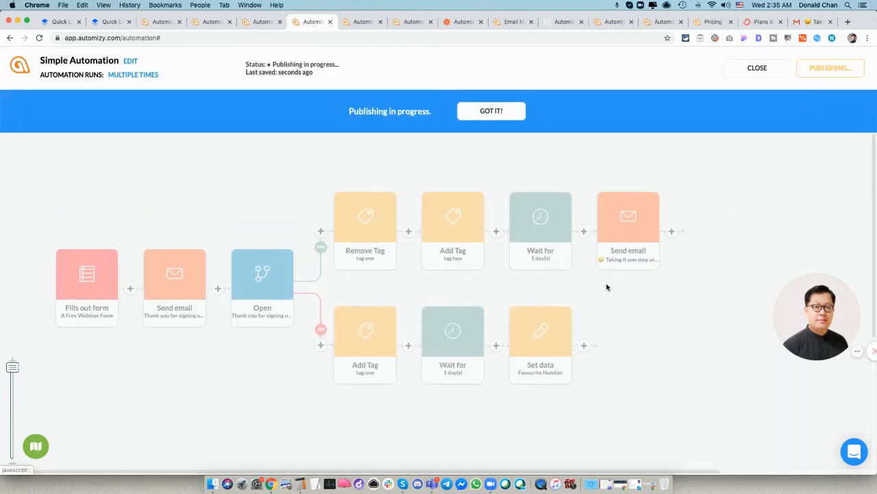
click(495, 113)
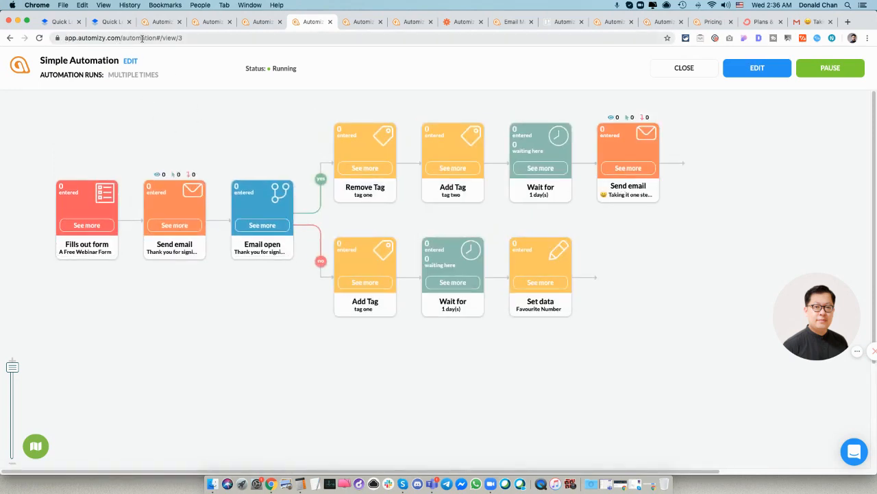
Close the Simple Automation and open the Demo Automation's statistics view
click(262, 22)
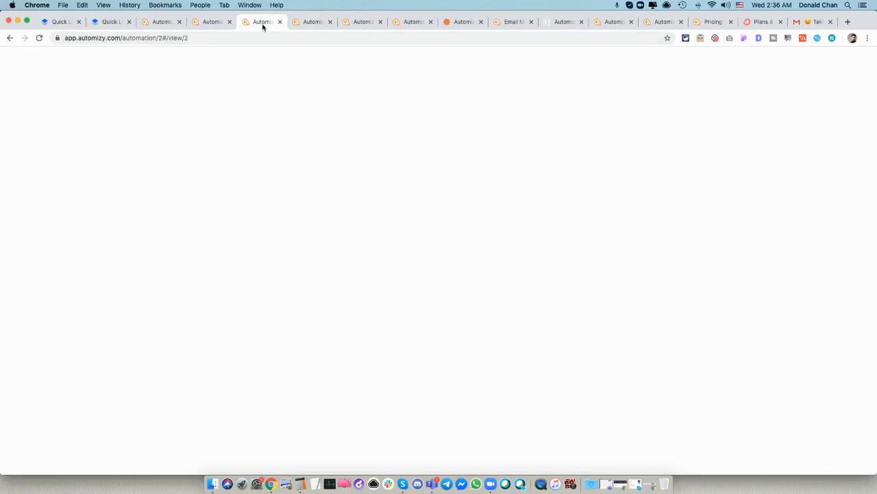
click(306, 25)
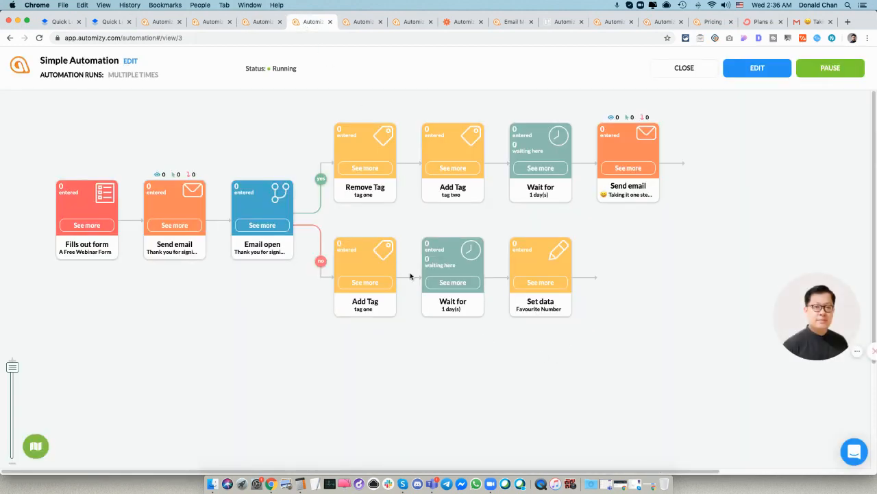
click(685, 69)
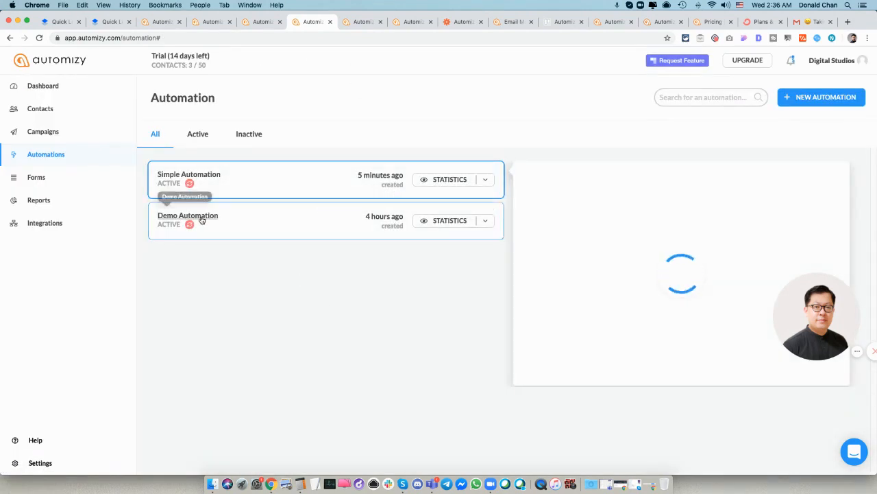
click(248, 233)
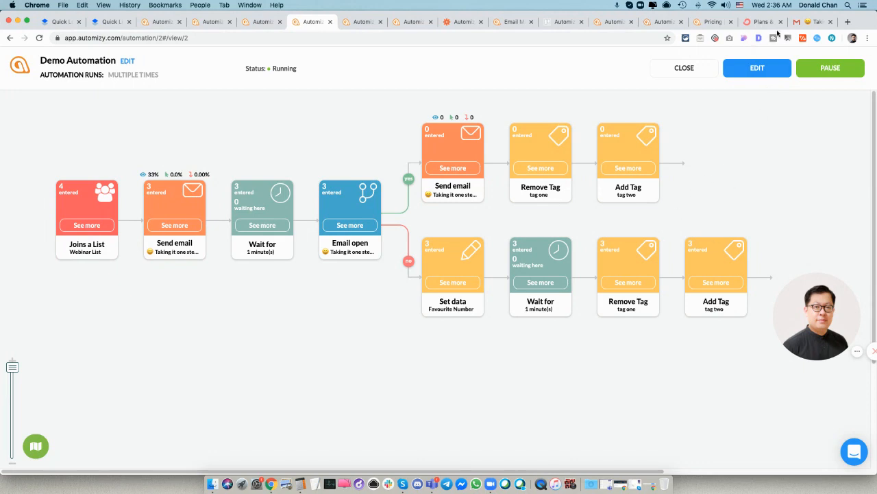
Check the received "Taking it one step at at time" email in Gmail, and return to the Demo Automation view in Automizy
click(807, 25)
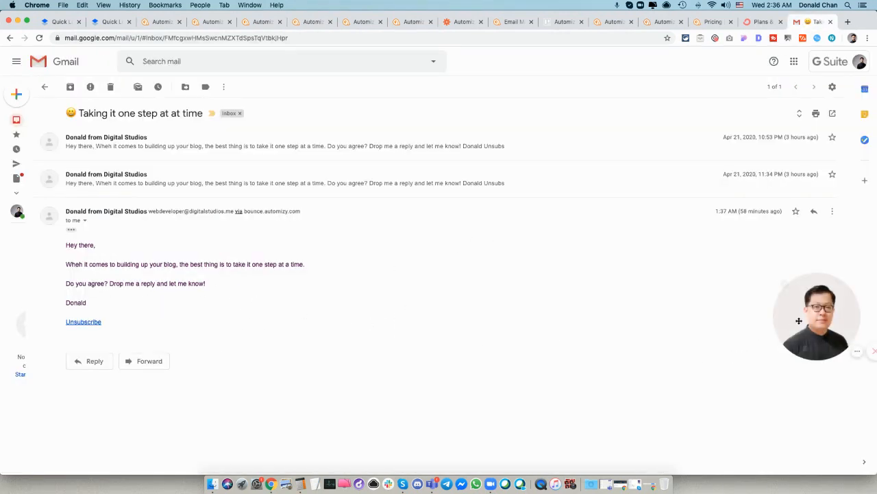
drag(799, 321, 43, 401)
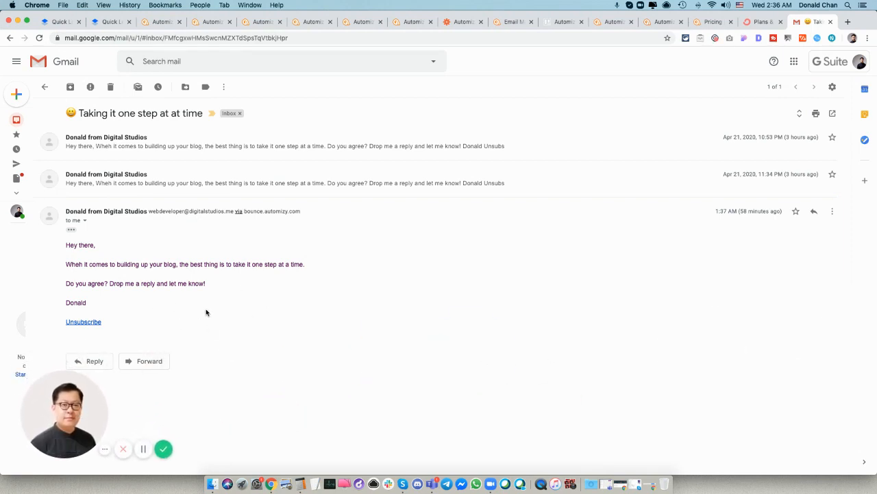
click(407, 25)
click(364, 23)
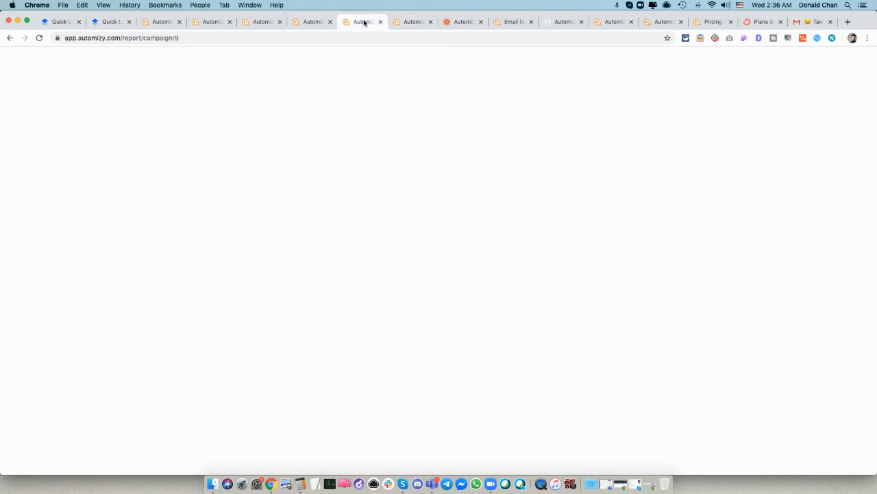
click(309, 25)
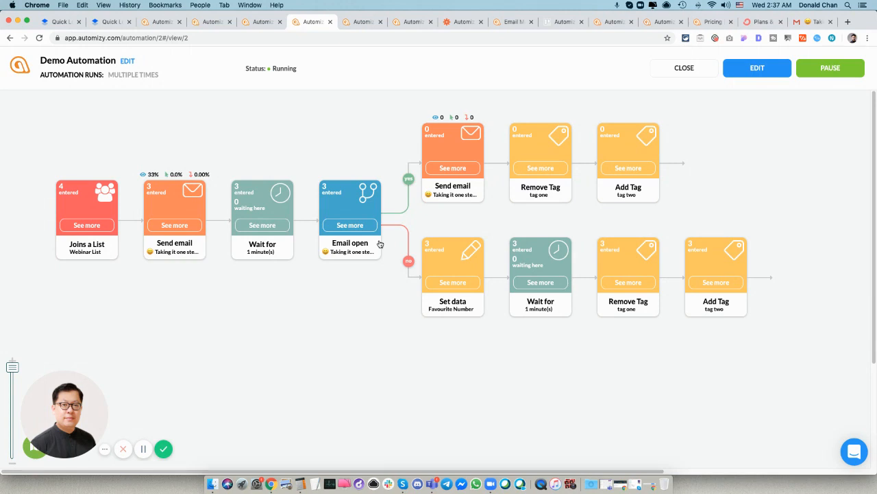
Switch to the Automizy Roadmap board in Trello, dismiss the Atlassian notice, and review the Done list, including the Shopify Cart Abandonment card
click(508, 24)
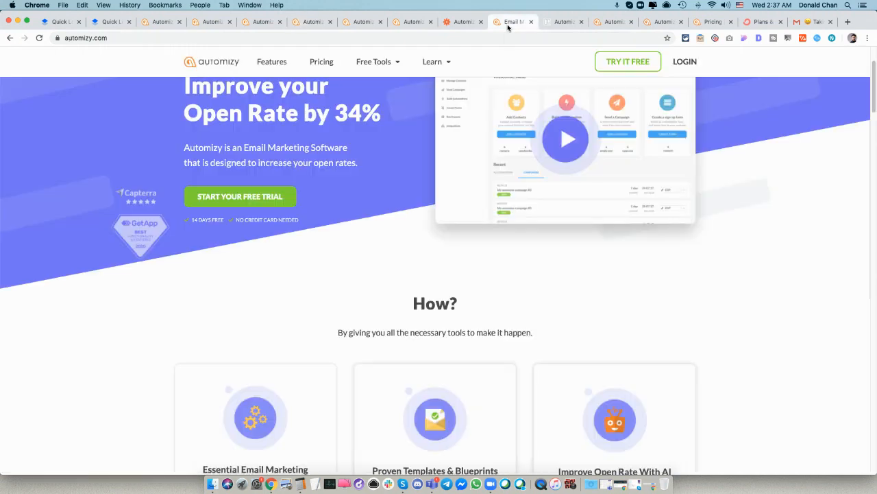
click(560, 24)
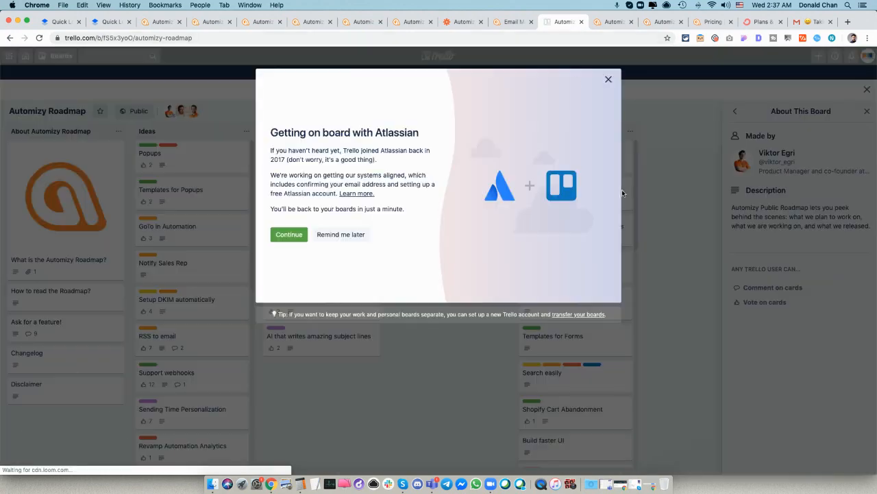
click(609, 81)
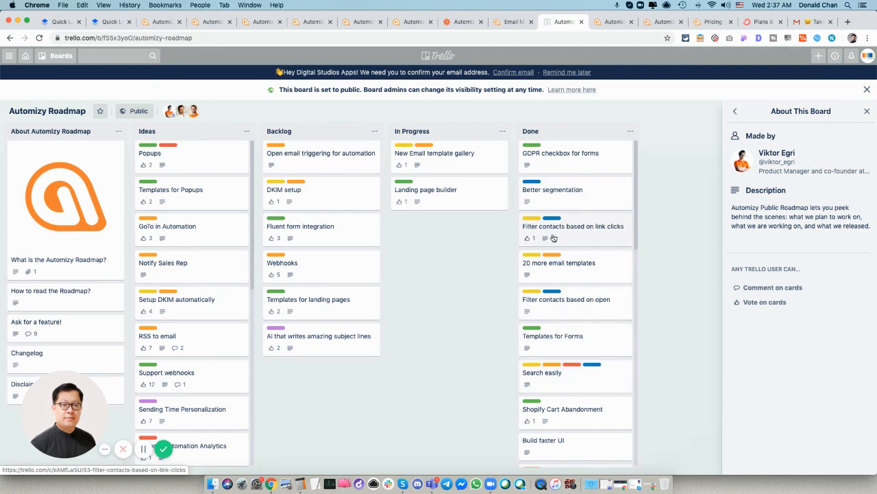
click(582, 411)
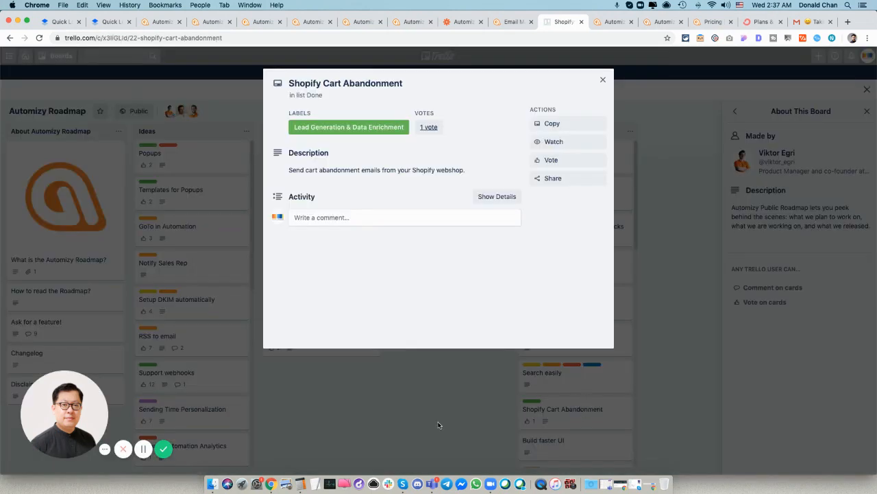
click(436, 413)
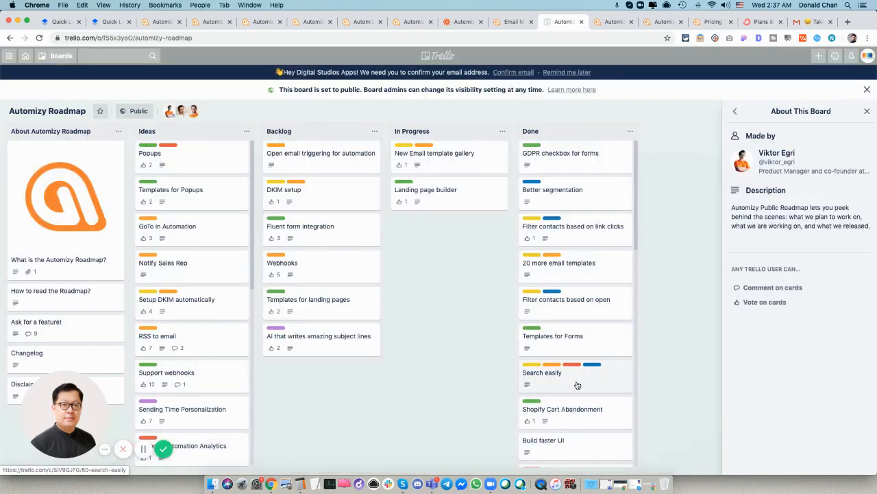
scroll(574, 382, down, 3)
scroll(574, 379, down, 5)
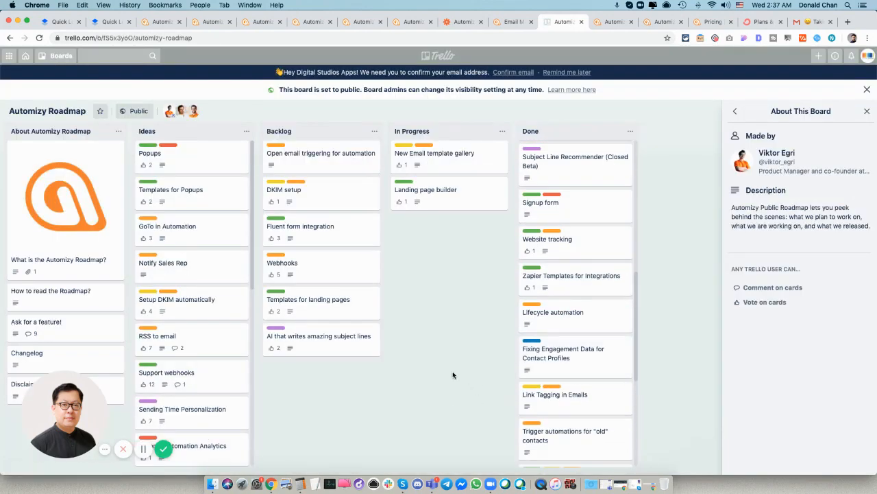
View the details of the Fluent form integration card in Backlog and the Landing page builder card in In Progress
click(330, 229)
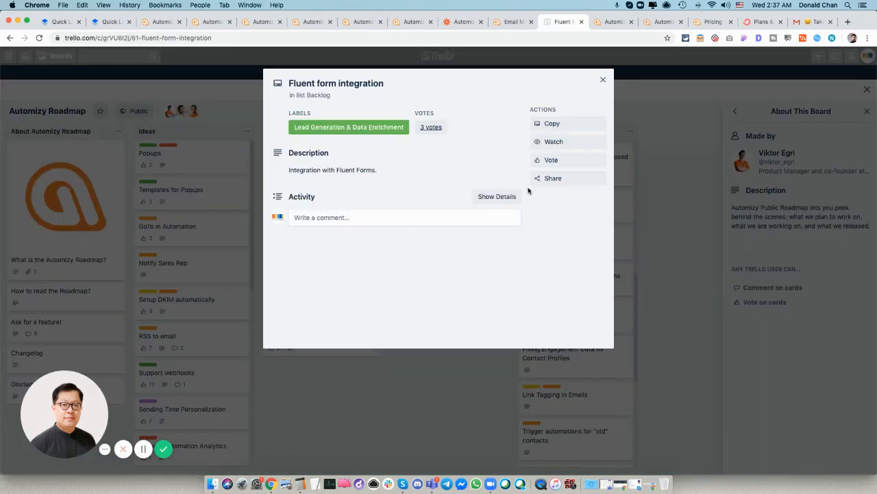
click(603, 81)
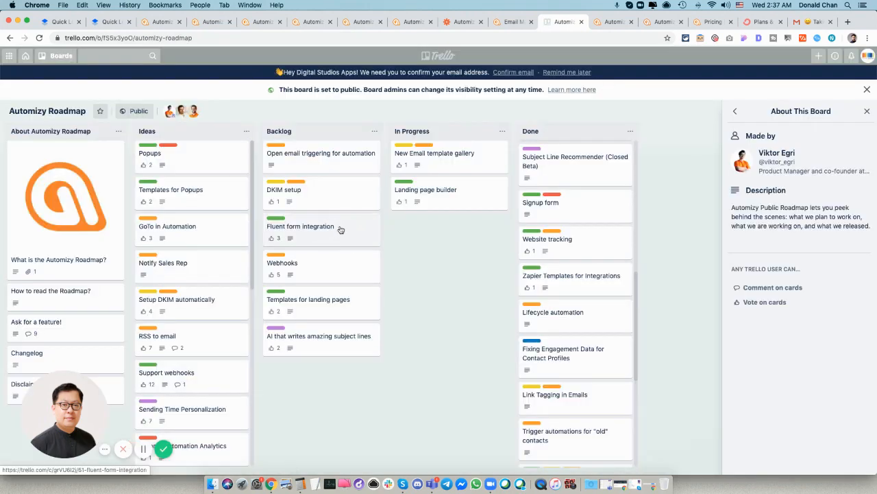
click(444, 191)
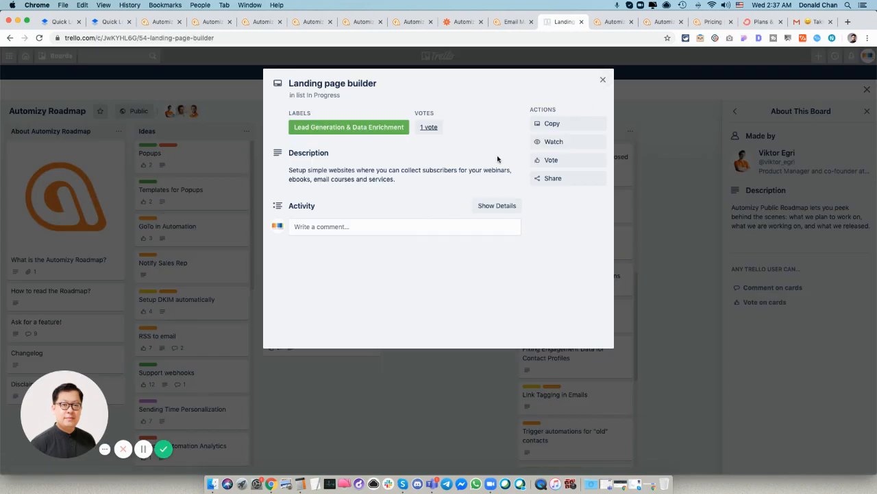
click(603, 82)
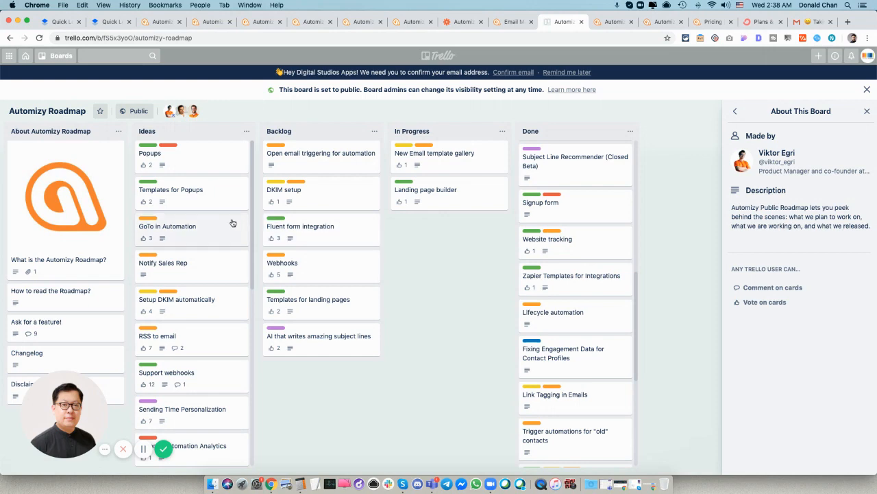
Look through the planned features in the roadmap's Ideas list
scroll(218, 233, down, 5)
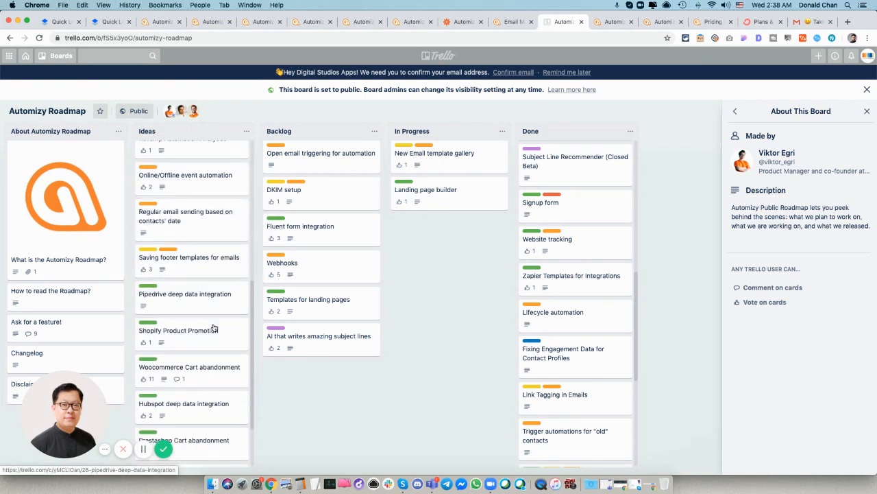
scroll(198, 368, down, 2)
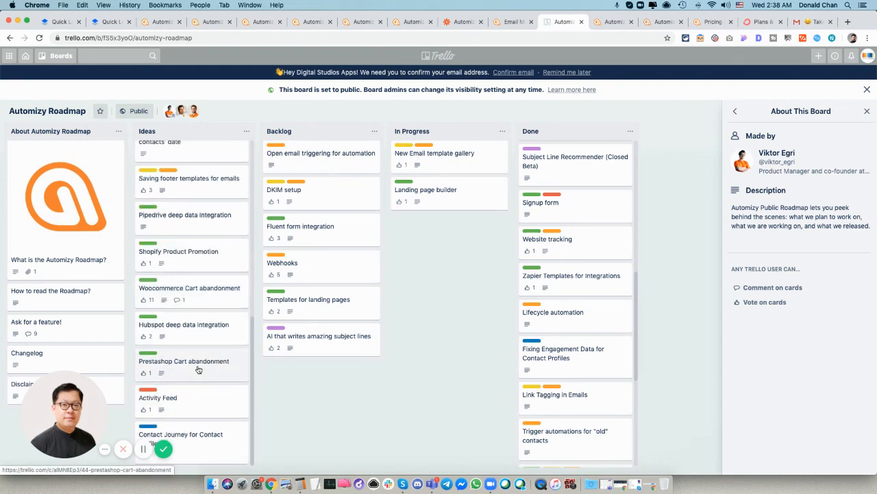
scroll(201, 369, up, 8)
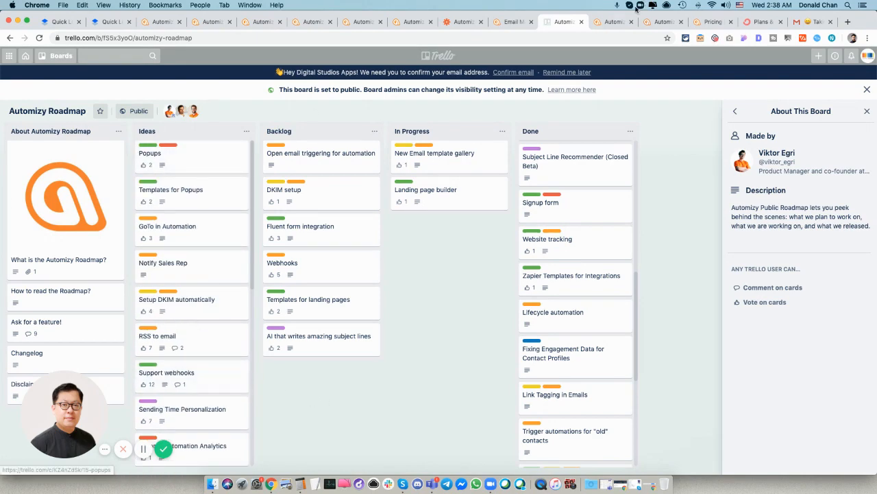
View the newest announcements in the Automizy Changelog, and open the Automizy help center
click(606, 22)
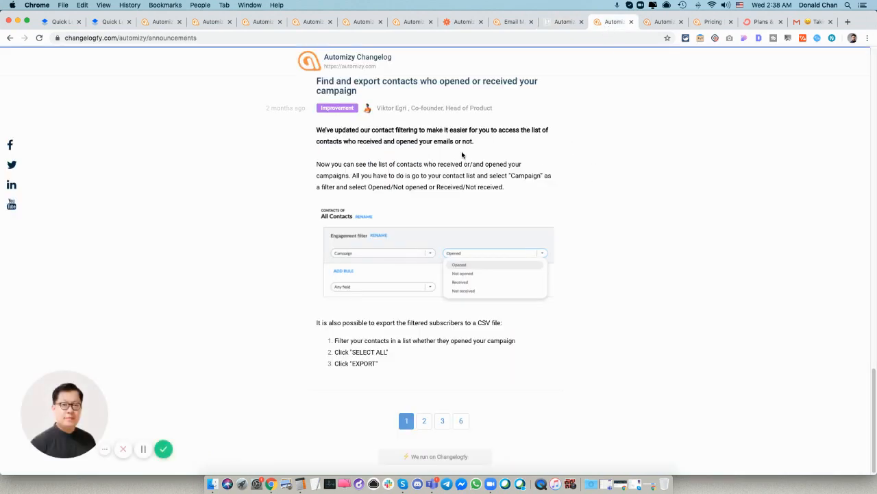
scroll(462, 157, up, 15)
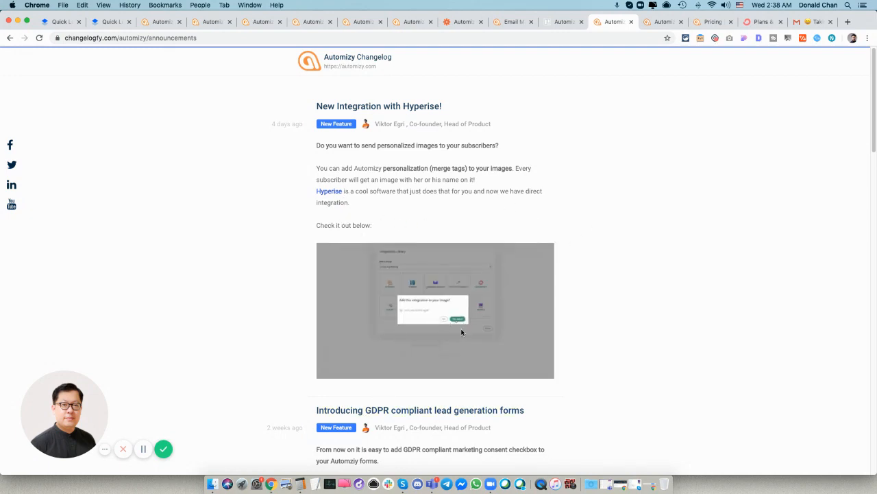
click(658, 26)
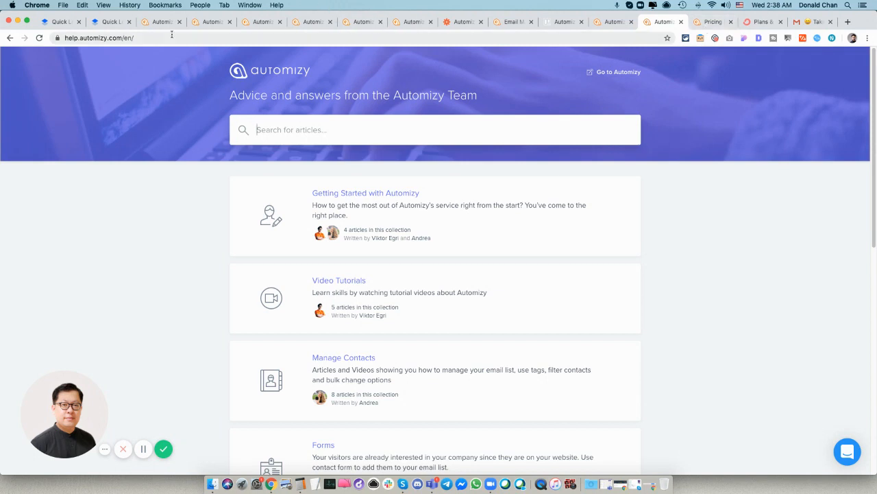
Open the Automizy pricing page and examine the 1000-contact plan's price, included features and frequently asked questions
click(711, 27)
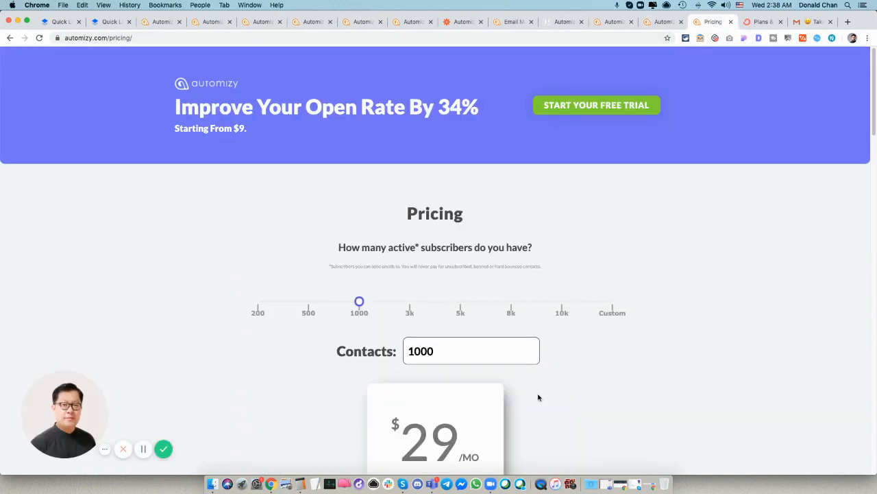
scroll(511, 350, down, 2)
scroll(510, 347, down, 3)
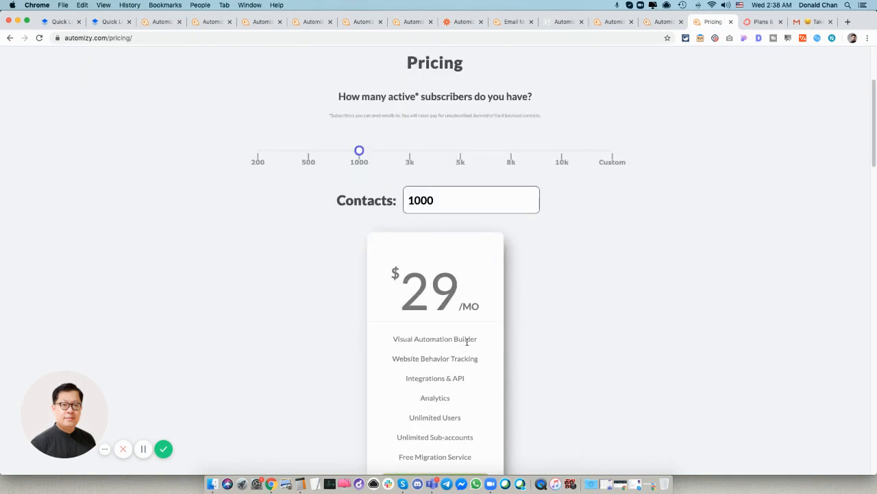
scroll(469, 349, down, 5)
scroll(470, 361, up, 7)
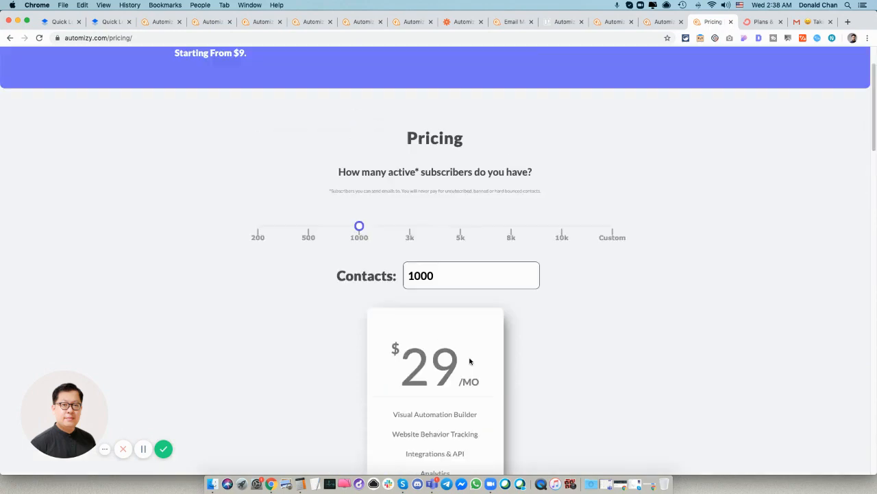
scroll(470, 357, up, 2)
scroll(470, 354, down, 9)
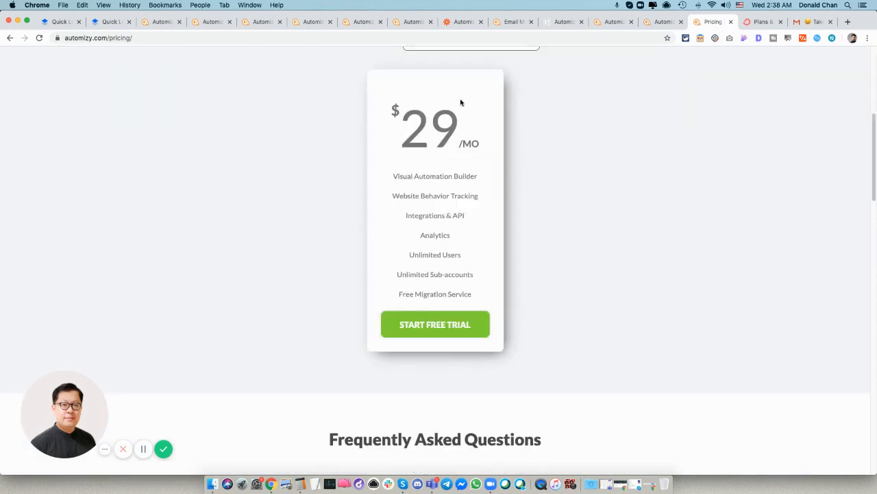
scroll(546, 273, down, 4)
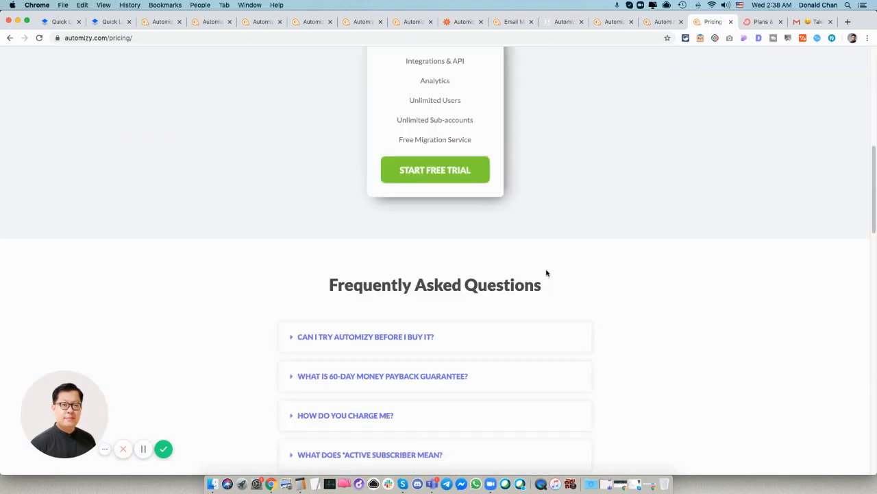
scroll(546, 272, up, 14)
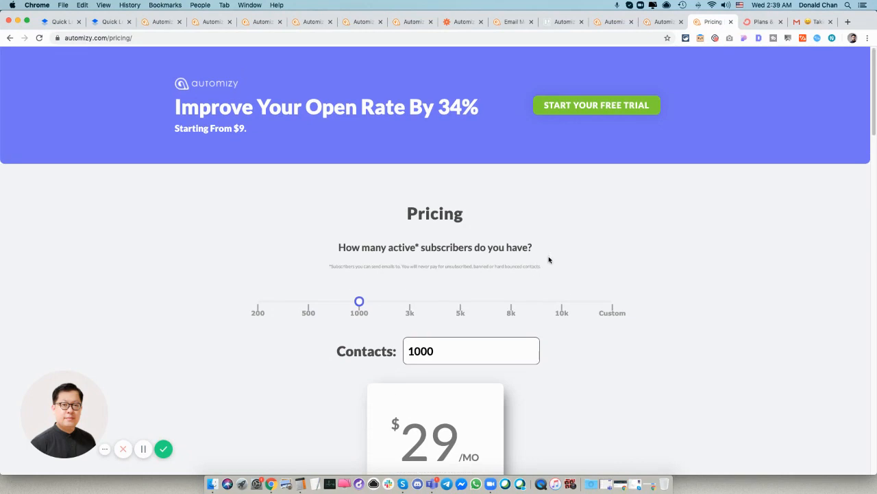
Open the ConvertKit pricing page and compare the features, integrations and support of its Free and Complete plans
click(747, 21)
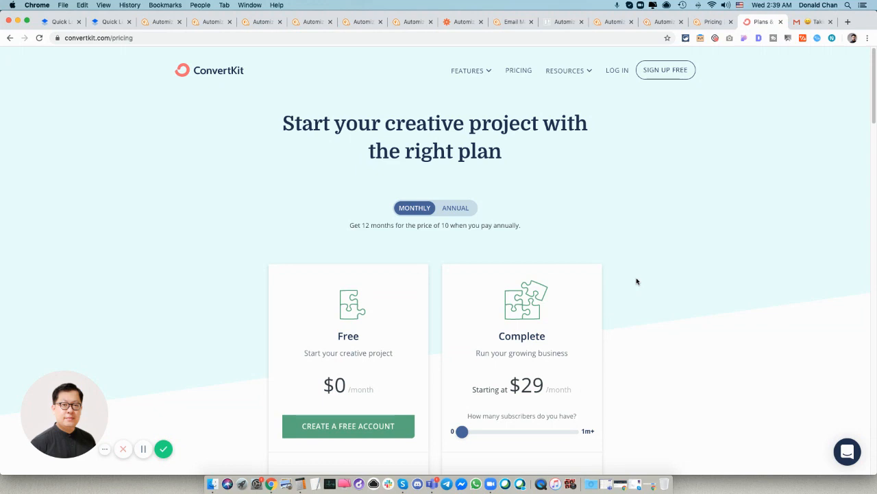
scroll(625, 296, down, 2)
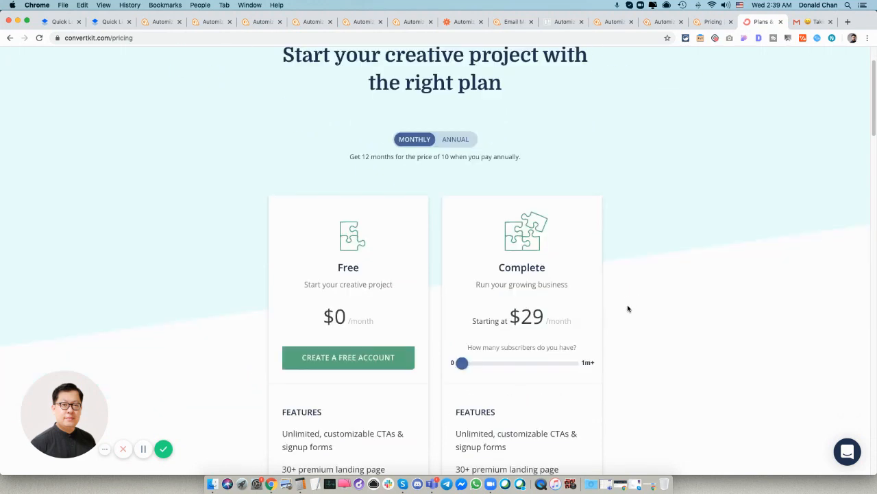
scroll(627, 308, down, 3)
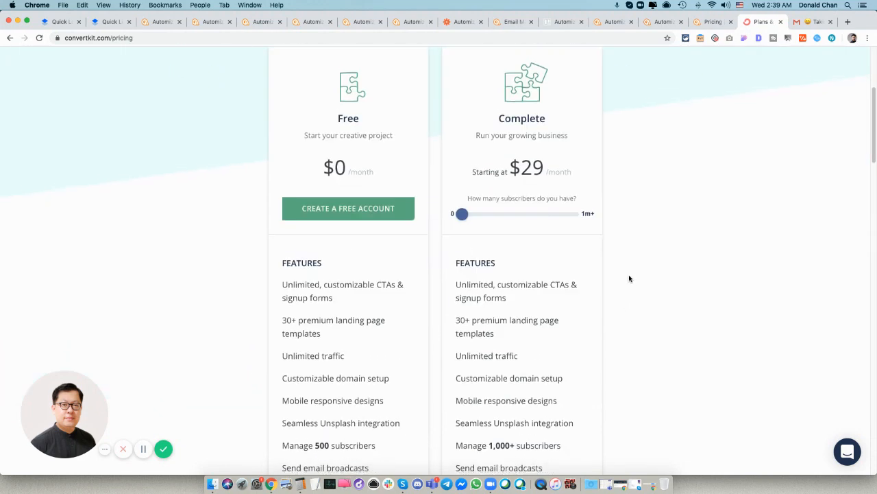
scroll(627, 281, down, 2)
scroll(628, 282, down, 10)
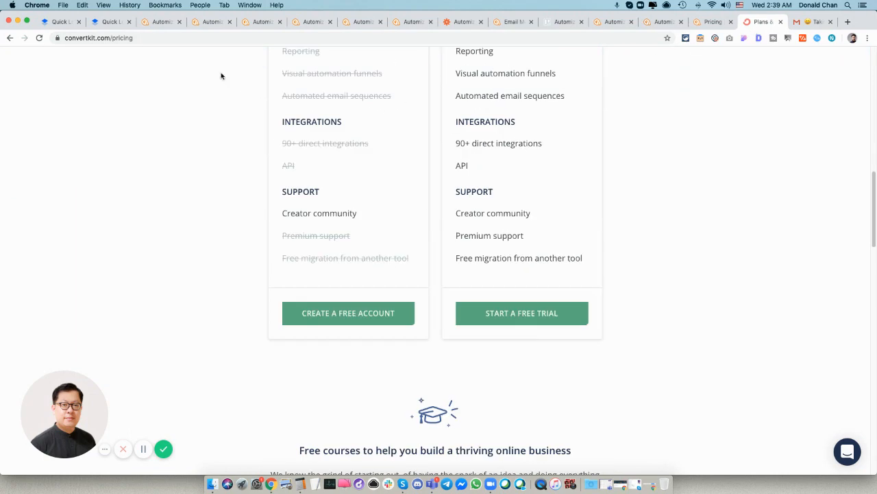
Return to the Dropbox Paper presentation and advance past the changelog and pricing slide to the verdict and alternatives slide
click(105, 23)
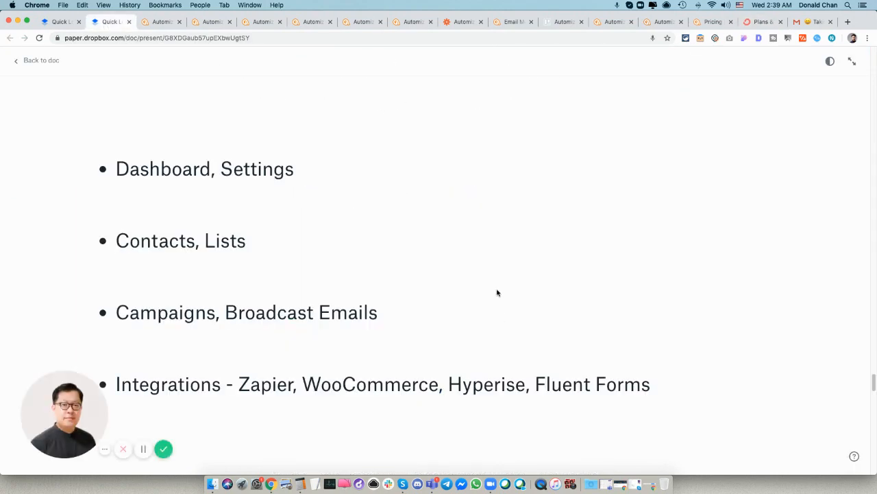
key(Right)
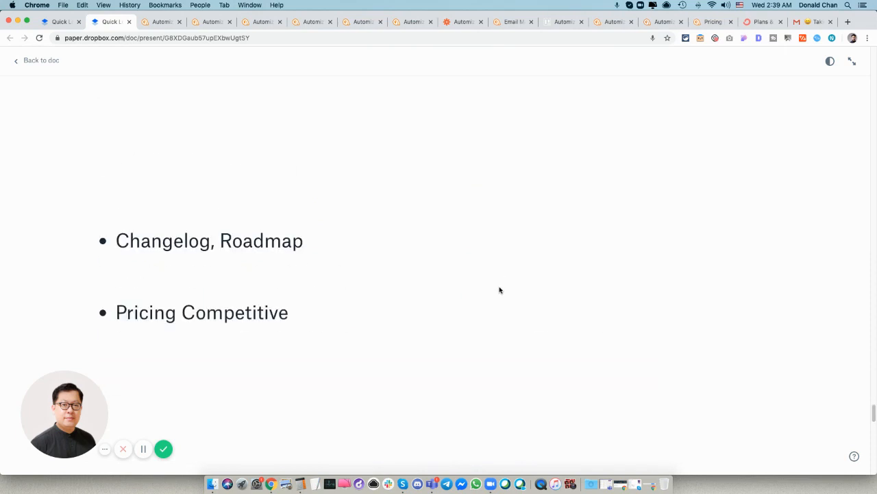
key(Right)
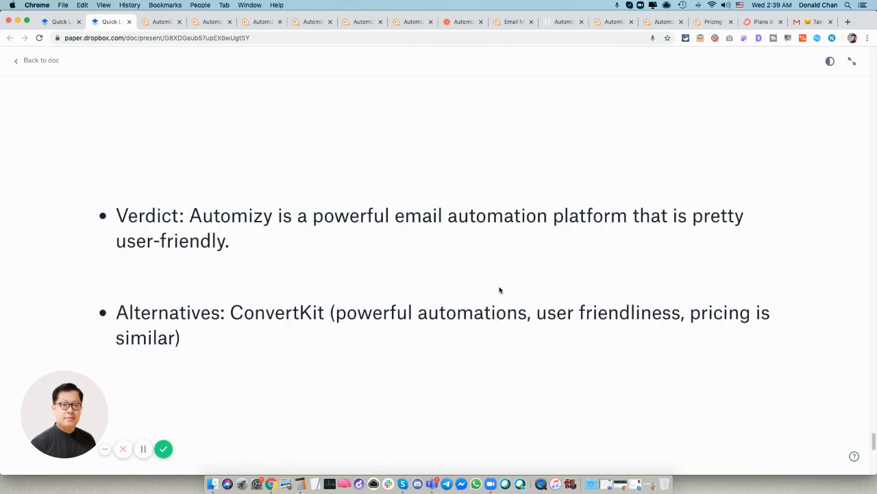